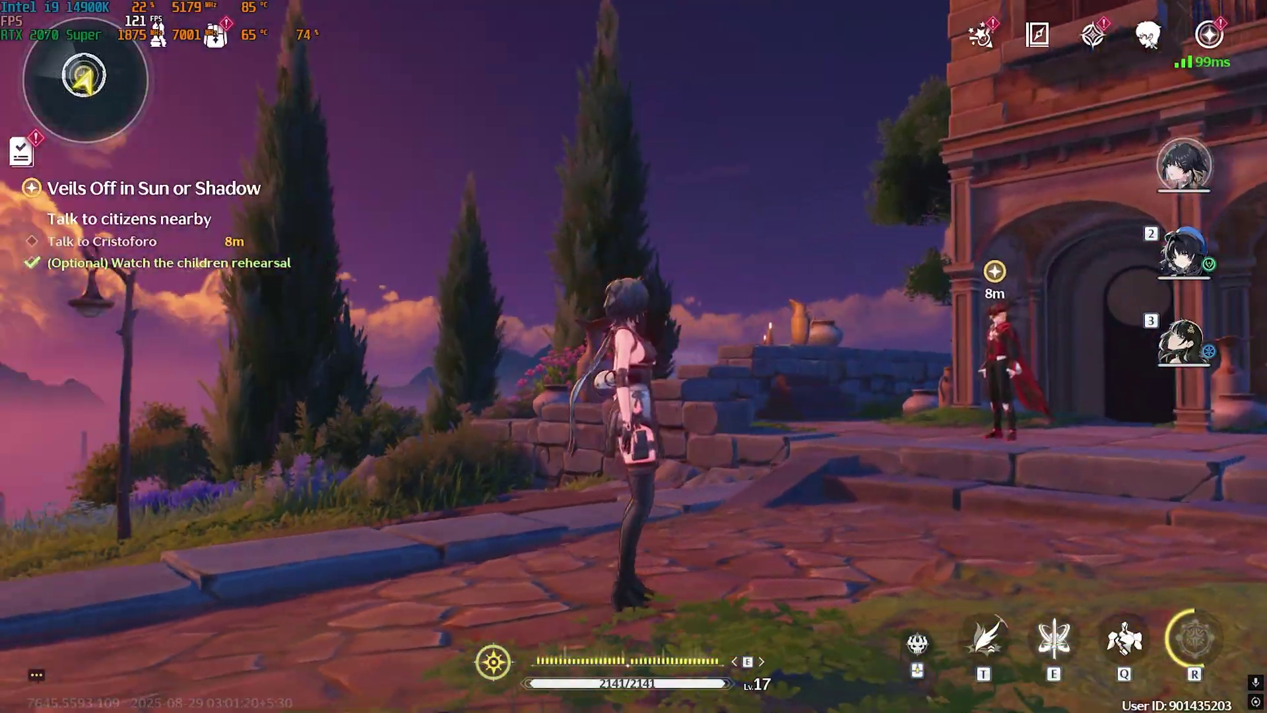
{"action": "key", "text": "w"}
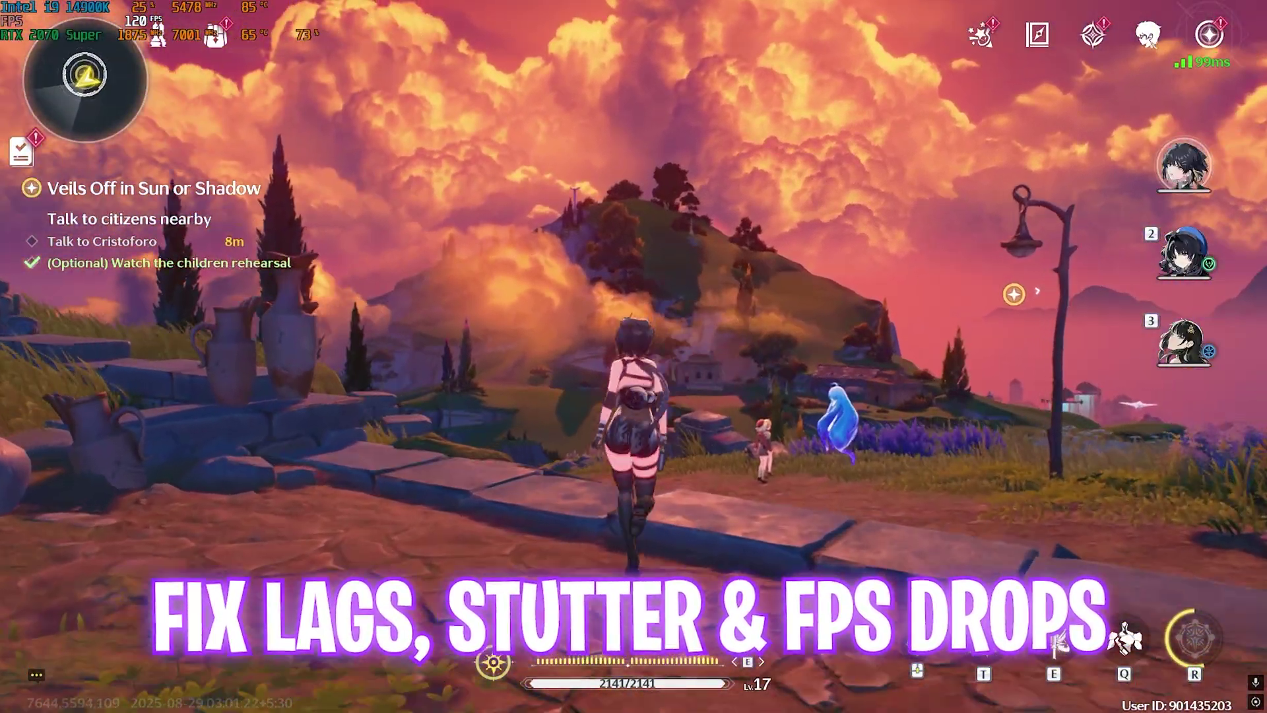
{"action": "key", "text": "w"}
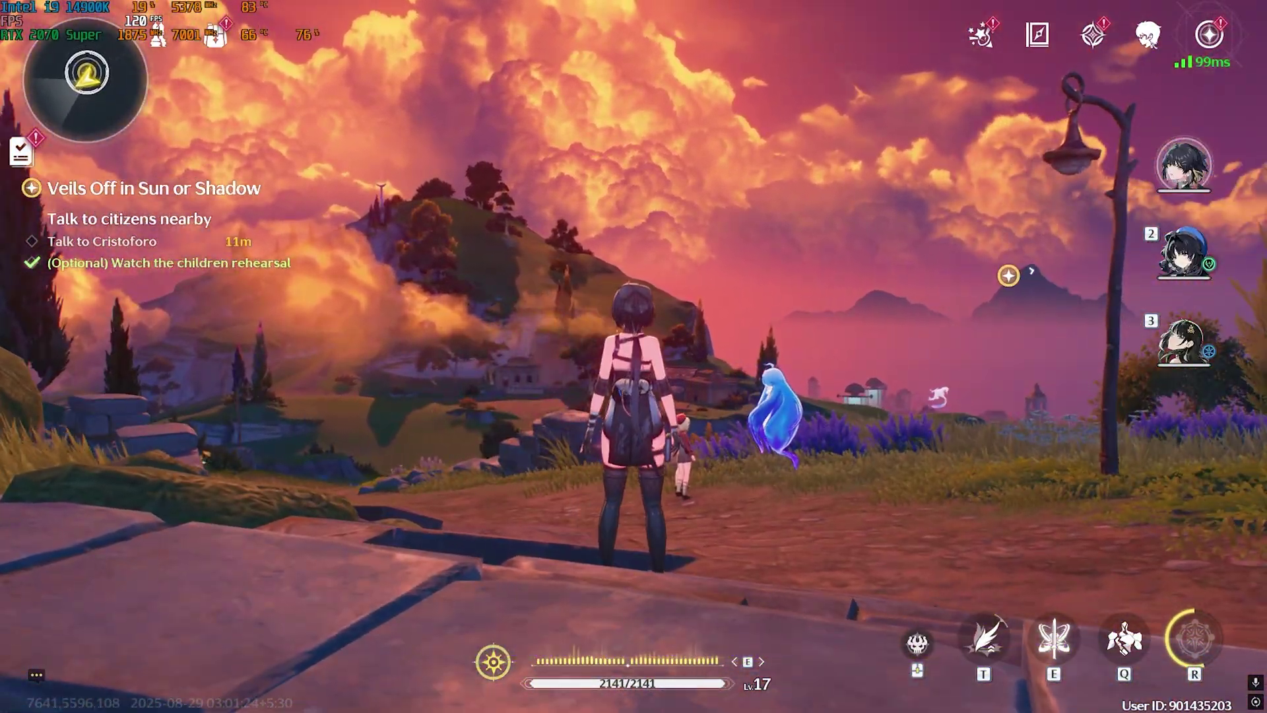
{"action": "key", "text": "w"}
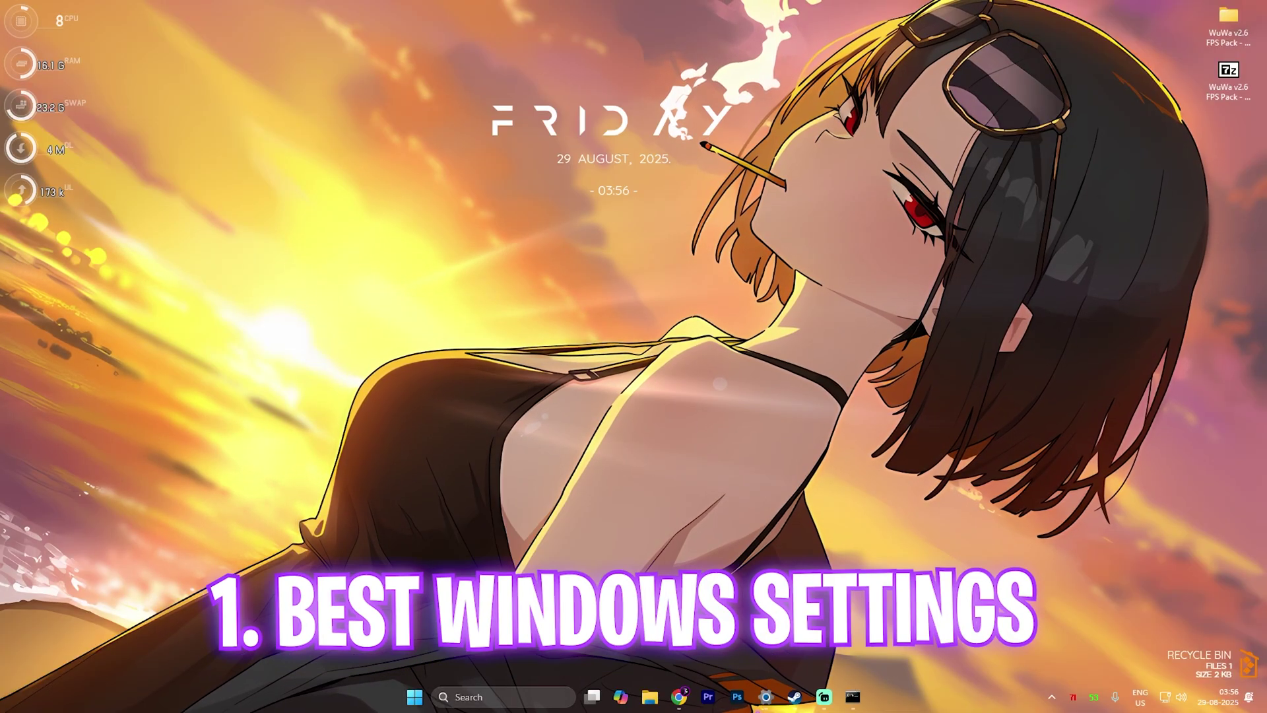
Open the color personalization page in Windows Settings, switch transparency effects on and turn them back off.
{"action": "left_click", "coordinate": [768, 705]}
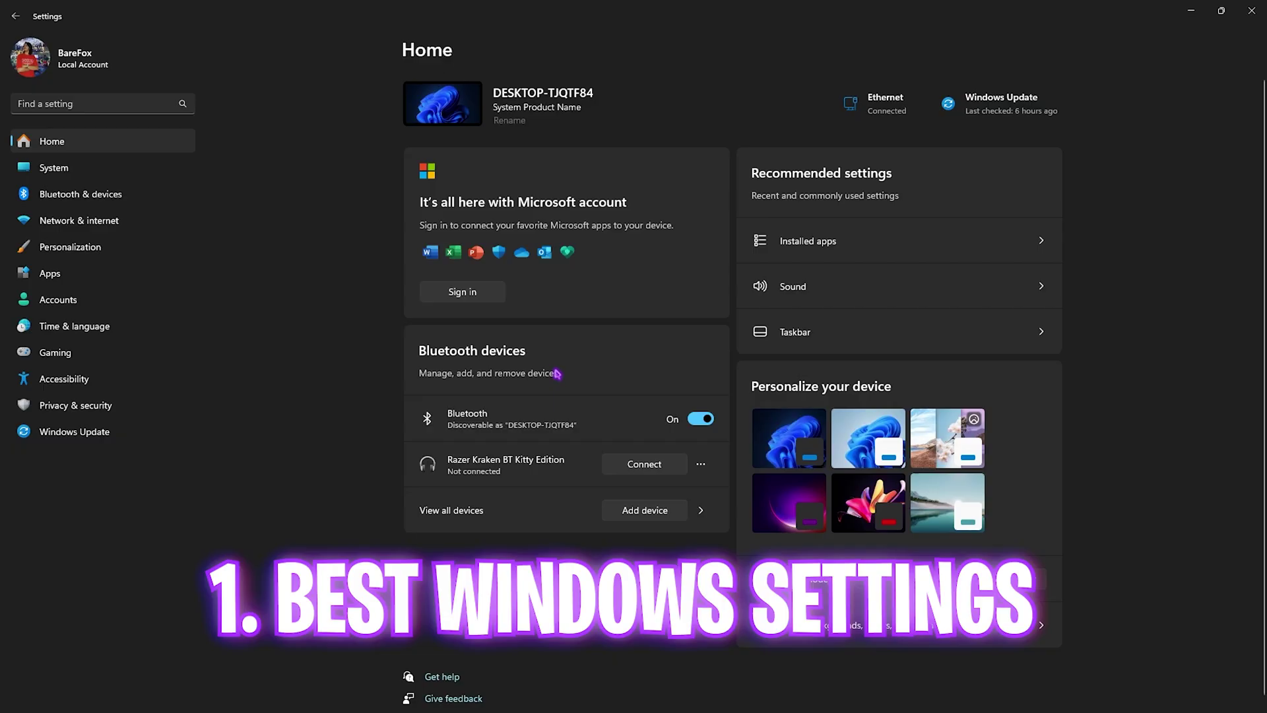
{"action": "left_click", "coordinate": [99, 254]}
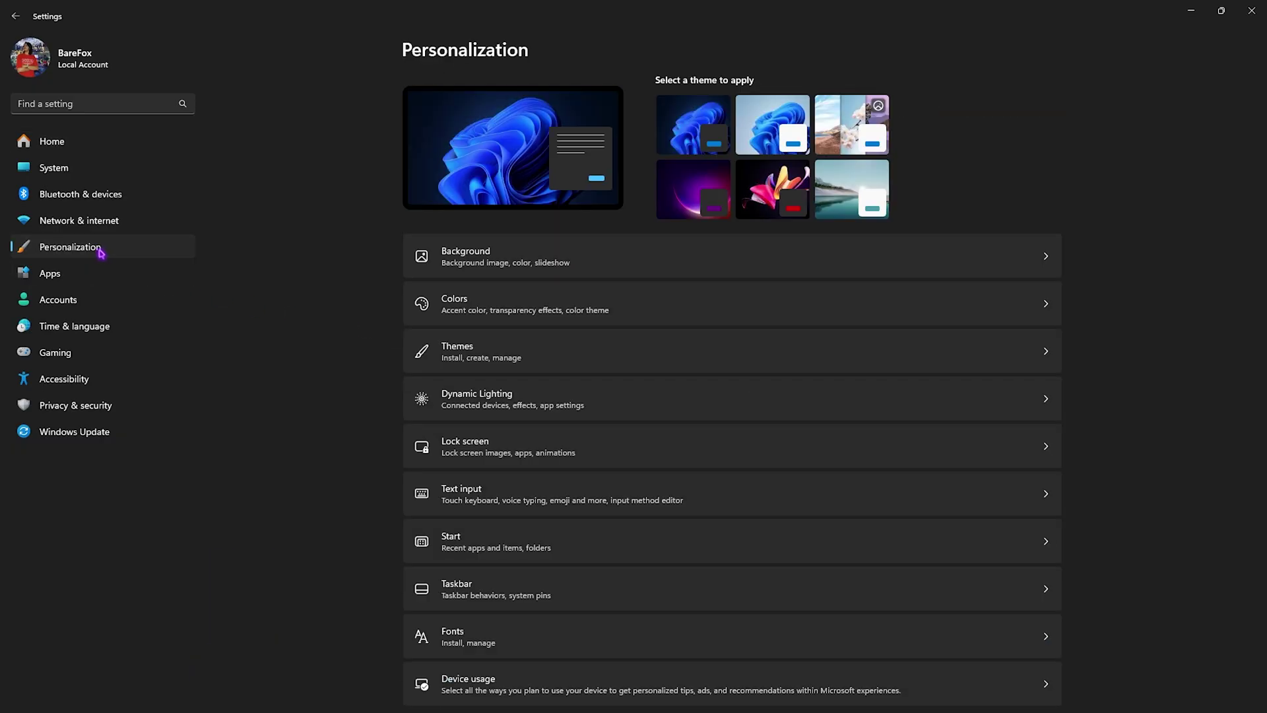
{"action": "left_click", "coordinate": [512, 310]}
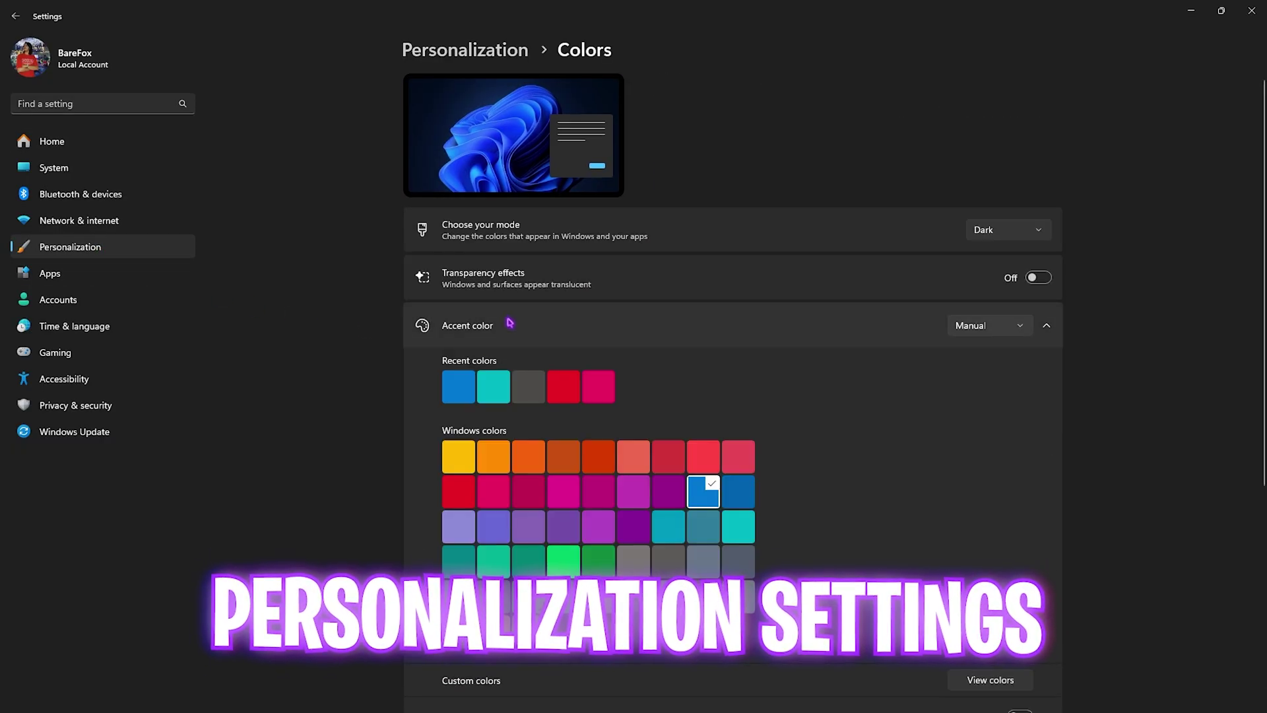
{"action": "scroll", "coordinate": [805, 345], "scroll_direction": "down", "scroll_amount": 3}
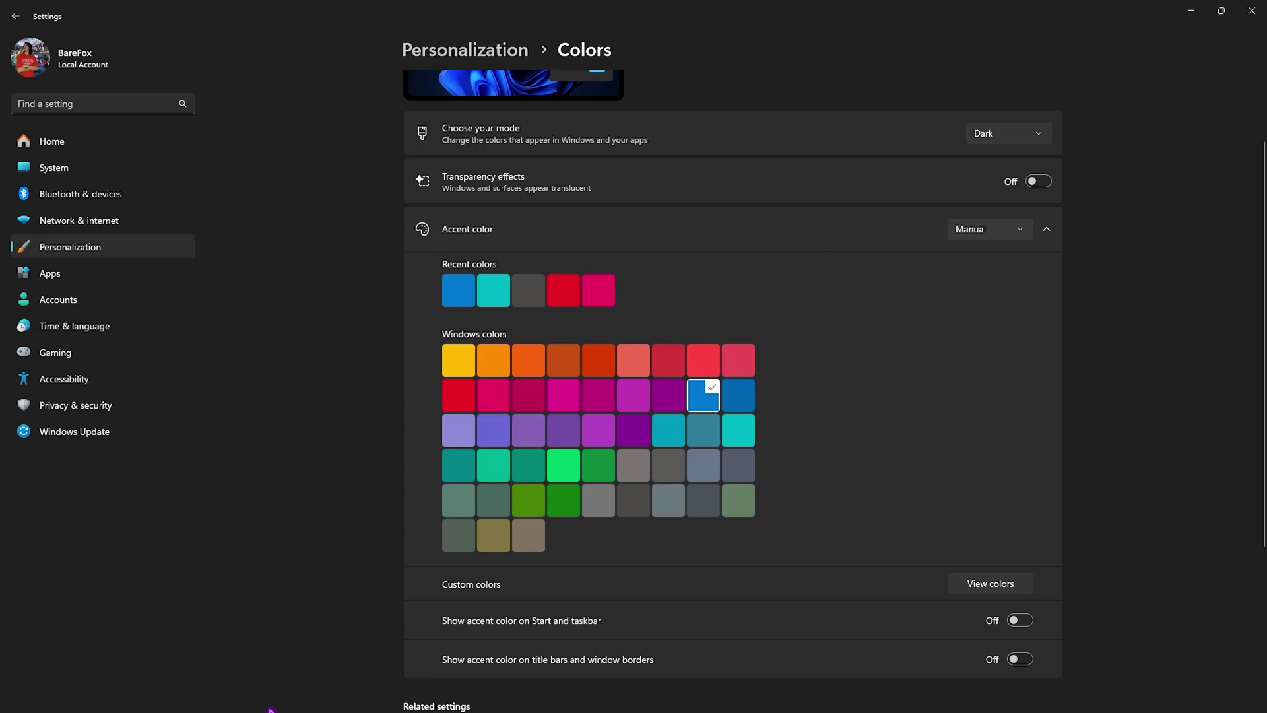
{"action": "scroll", "coordinate": [274, 456], "scroll_direction": "up", "scroll_amount": 3}
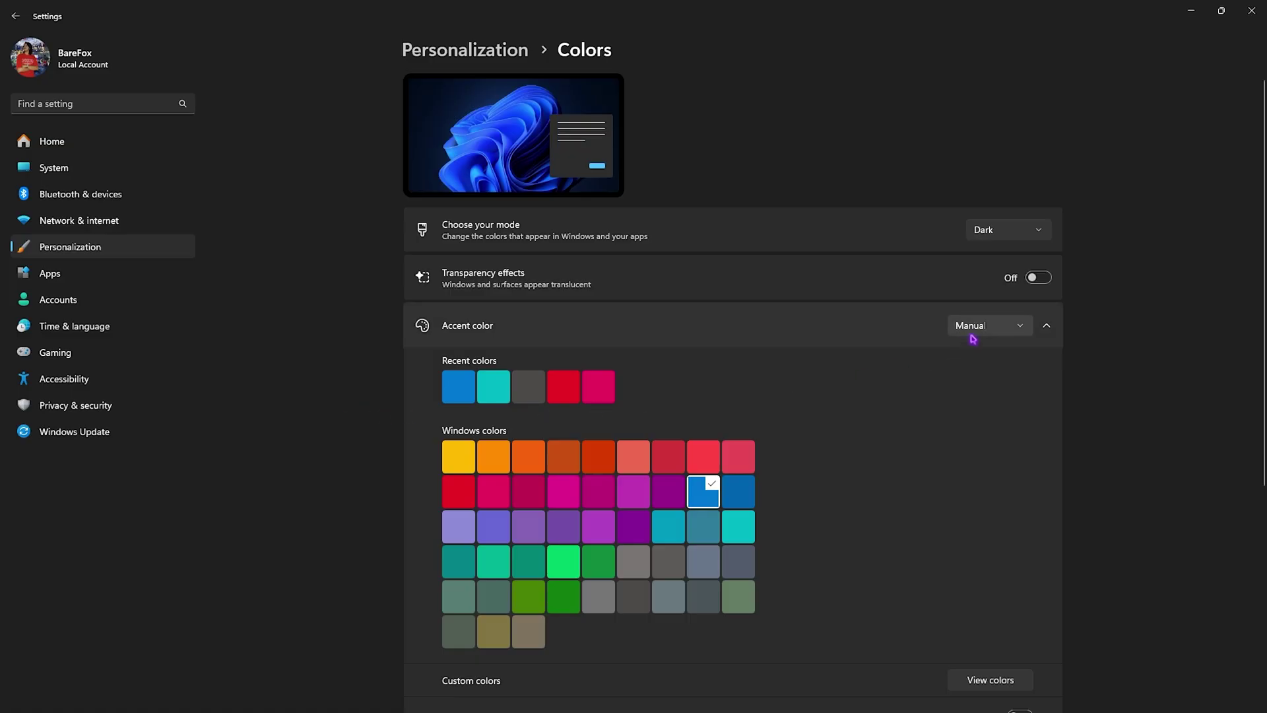
{"action": "left_click", "coordinate": [1037, 278]}
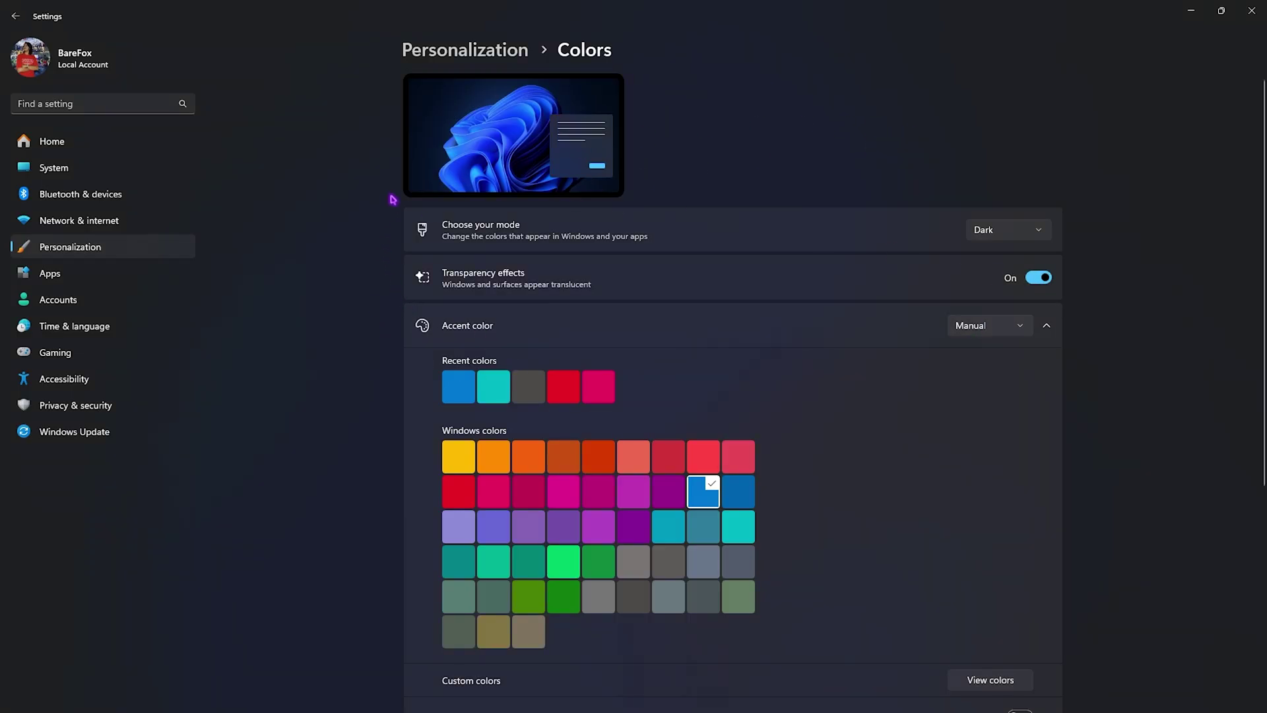
{"action": "left_click", "coordinate": [1039, 278]}
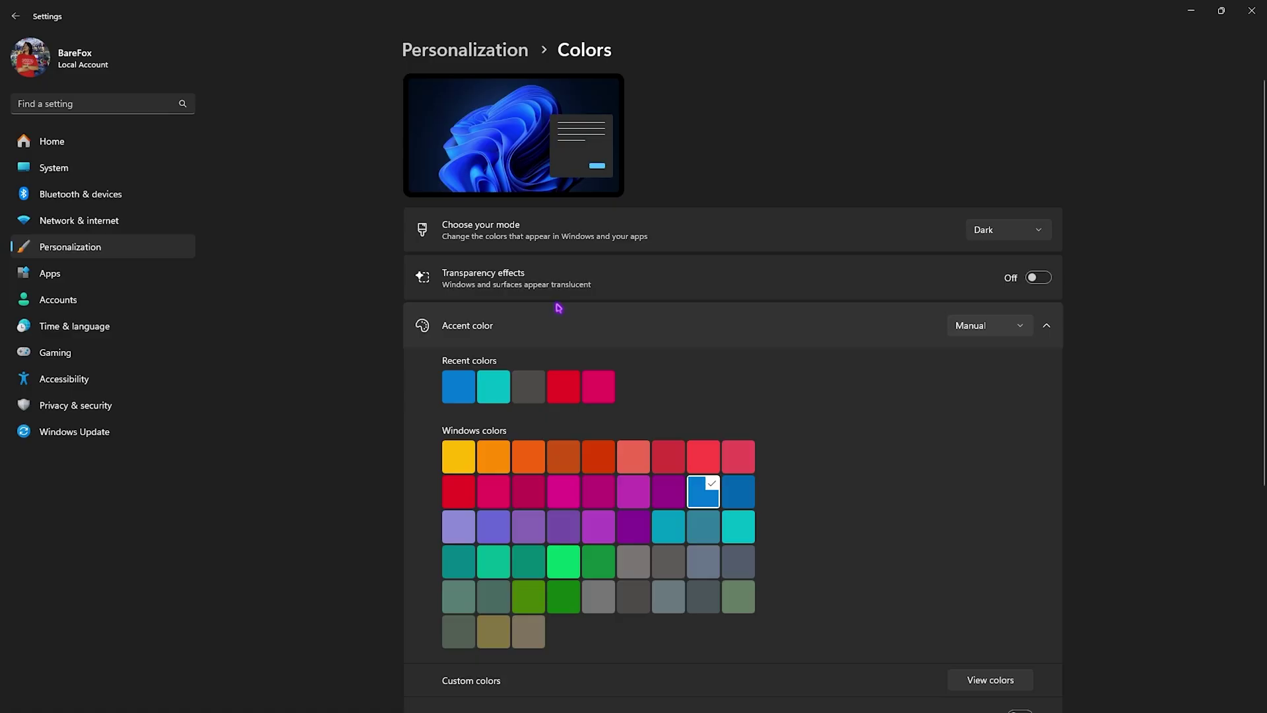
Review the Game Bar controller option and the Game Mode option in the Windows gaming settings.
{"action": "left_click", "coordinate": [87, 354]}
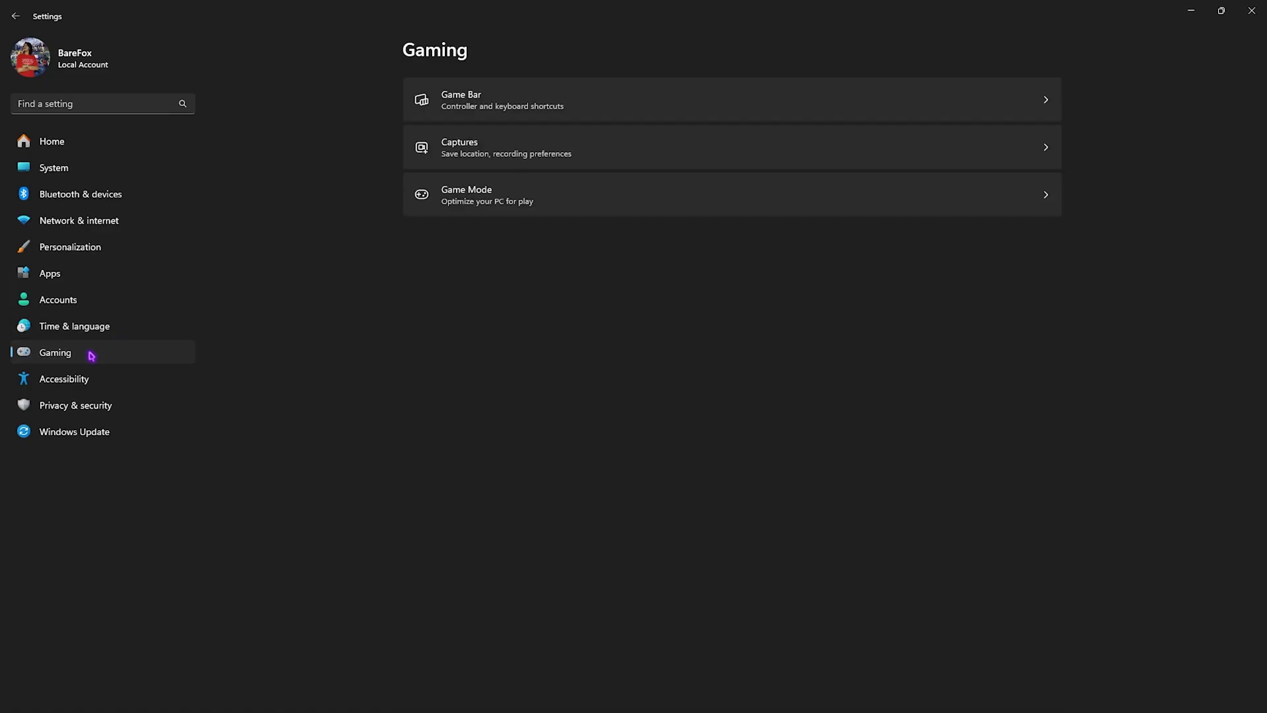
{"action": "left_click", "coordinate": [517, 116]}
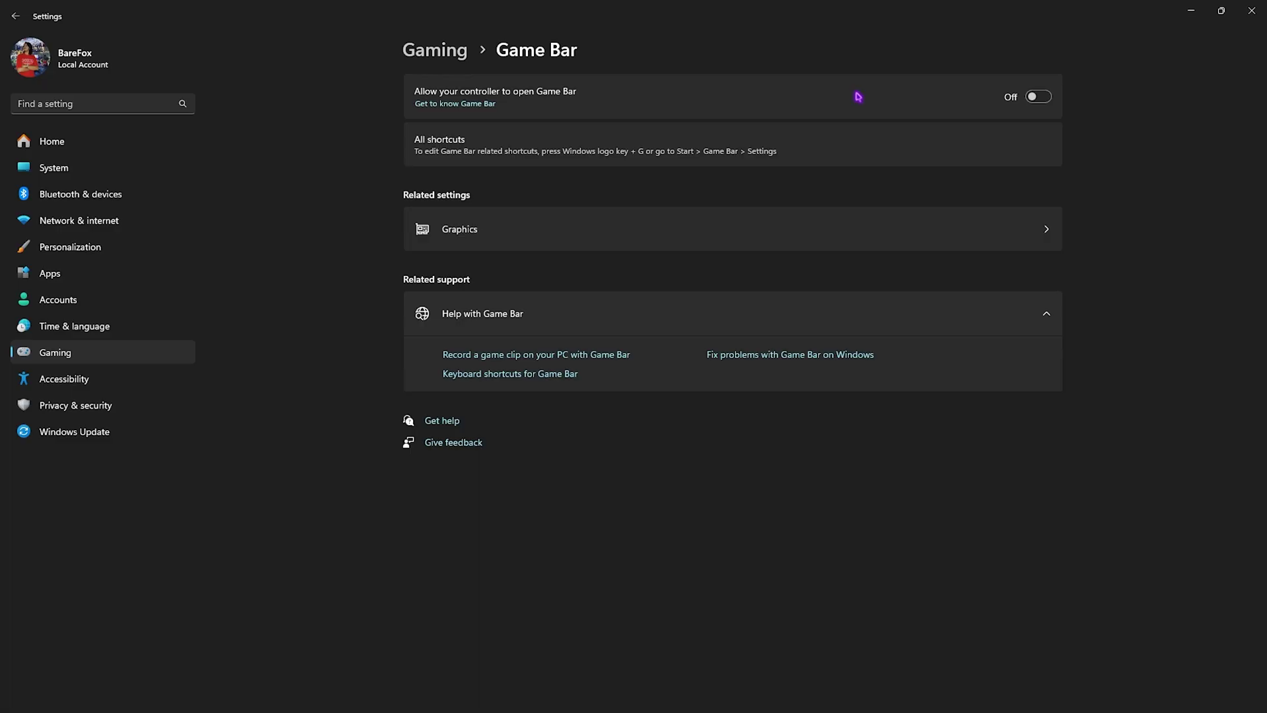
{"action": "left_click", "coordinate": [451, 57]}
{"action": "left_click", "coordinate": [487, 199]}
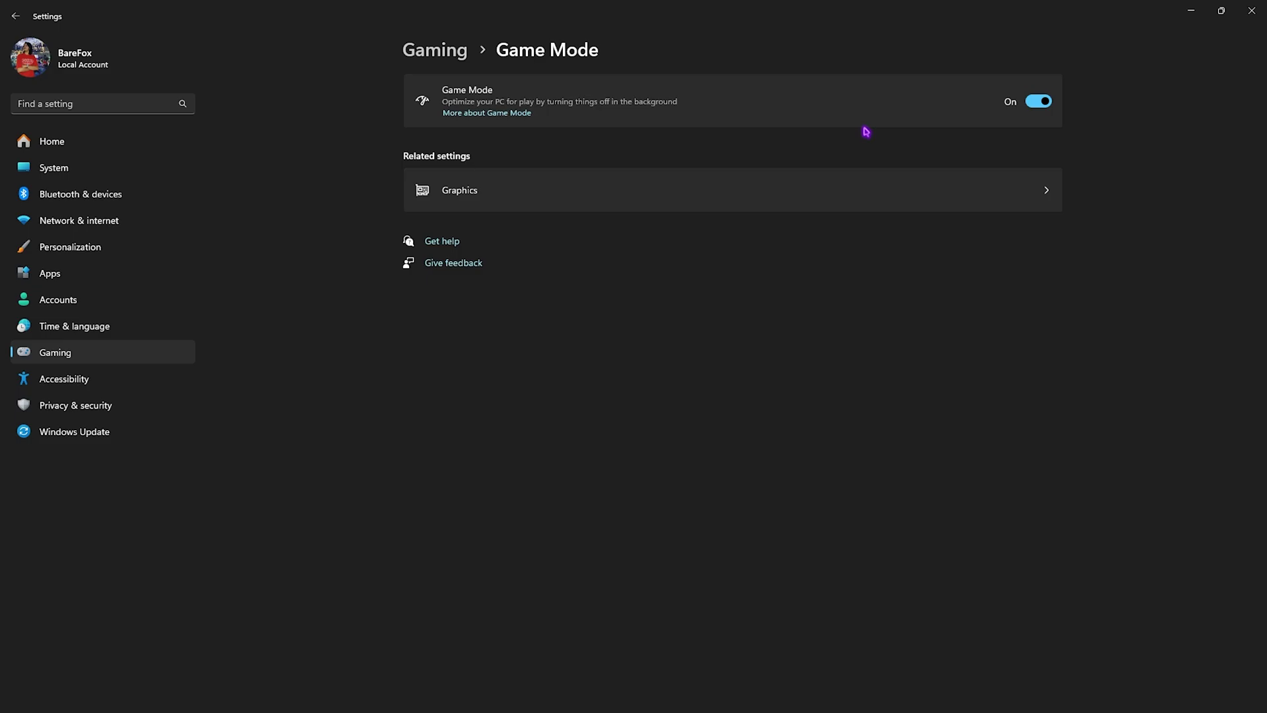
Open the related graphics settings and check the windowed games optimizations and hardware-accelerated GPU scheduling under the advanced graphics settings.
{"action": "left_click", "coordinate": [497, 190]}
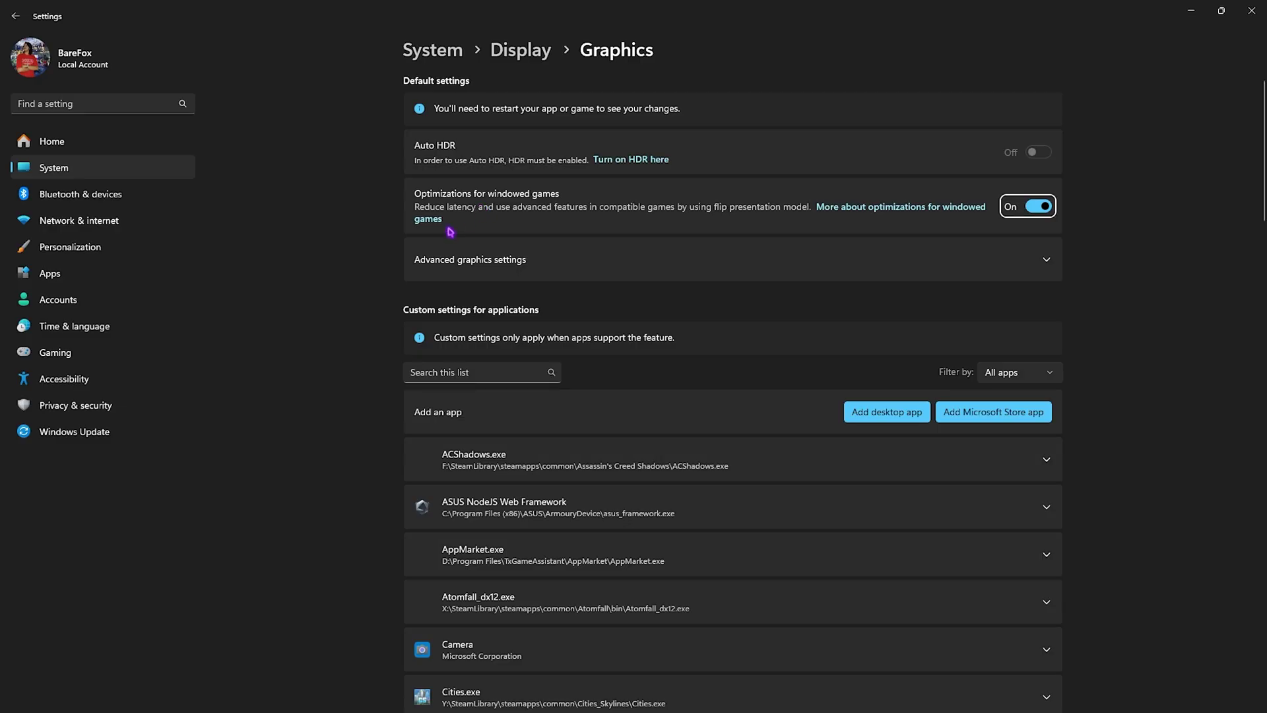
{"action": "left_click", "coordinate": [500, 271]}
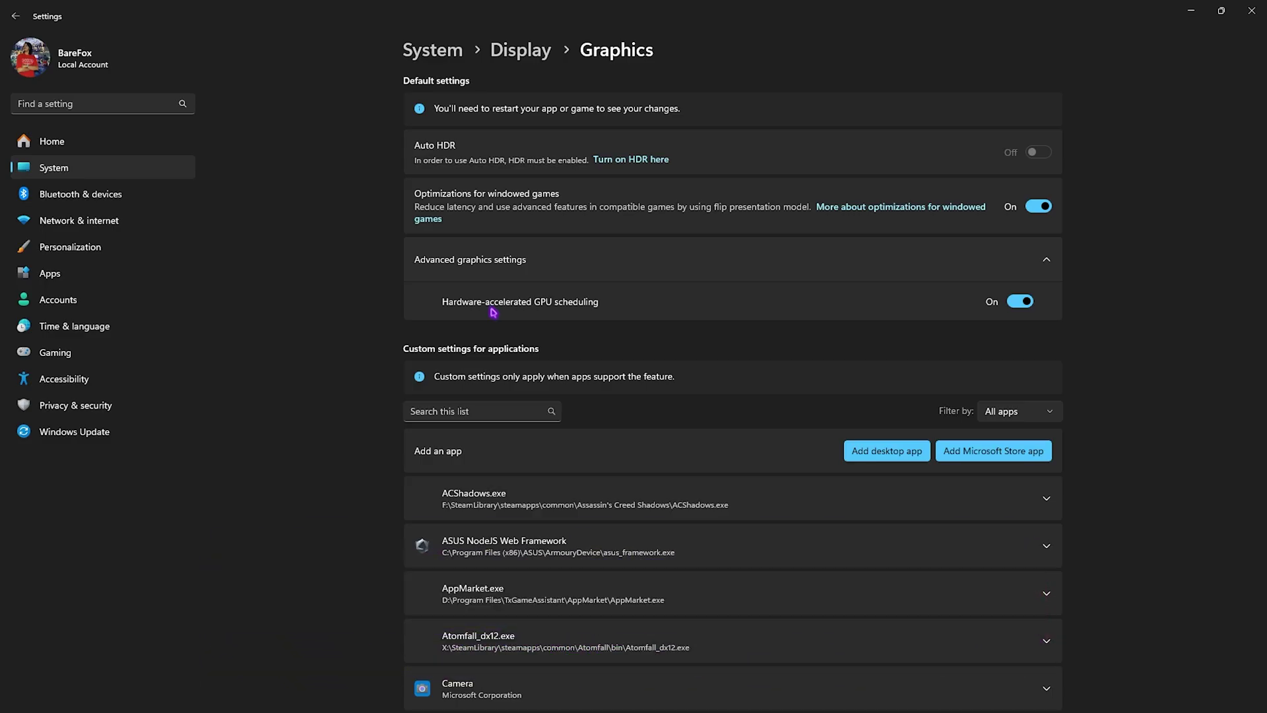
{"action": "left_click", "coordinate": [885, 456]}
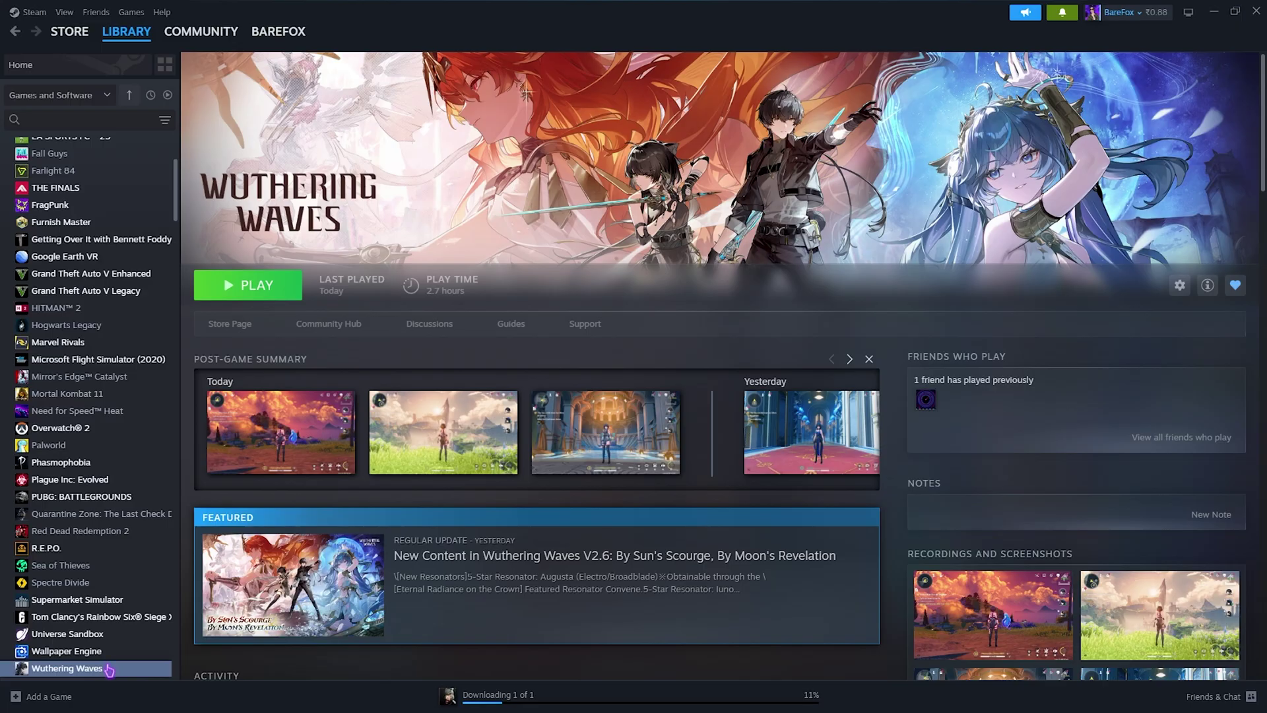
In the Steam library, open the Wuthering Waves installation folder from the game's installed files properties.
{"action": "right_click", "coordinate": [109, 667]}
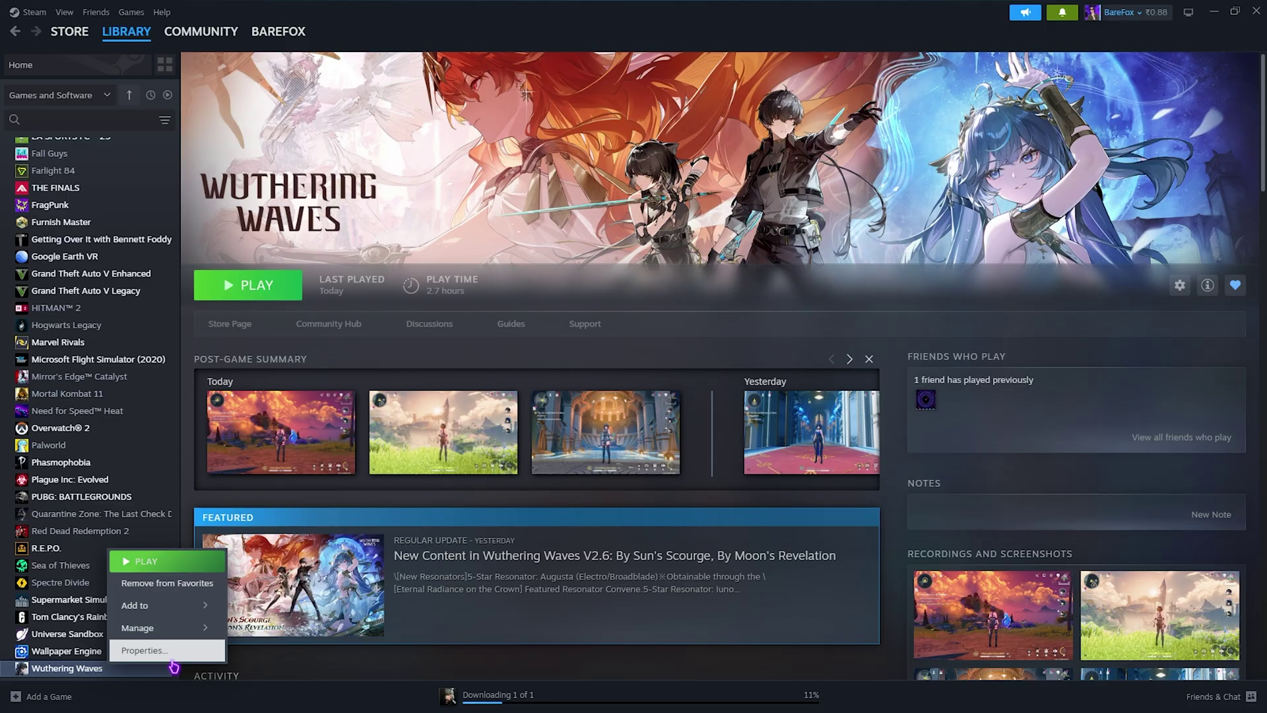
{"action": "left_click", "coordinate": [168, 652]}
{"action": "left_click", "coordinate": [412, 291]}
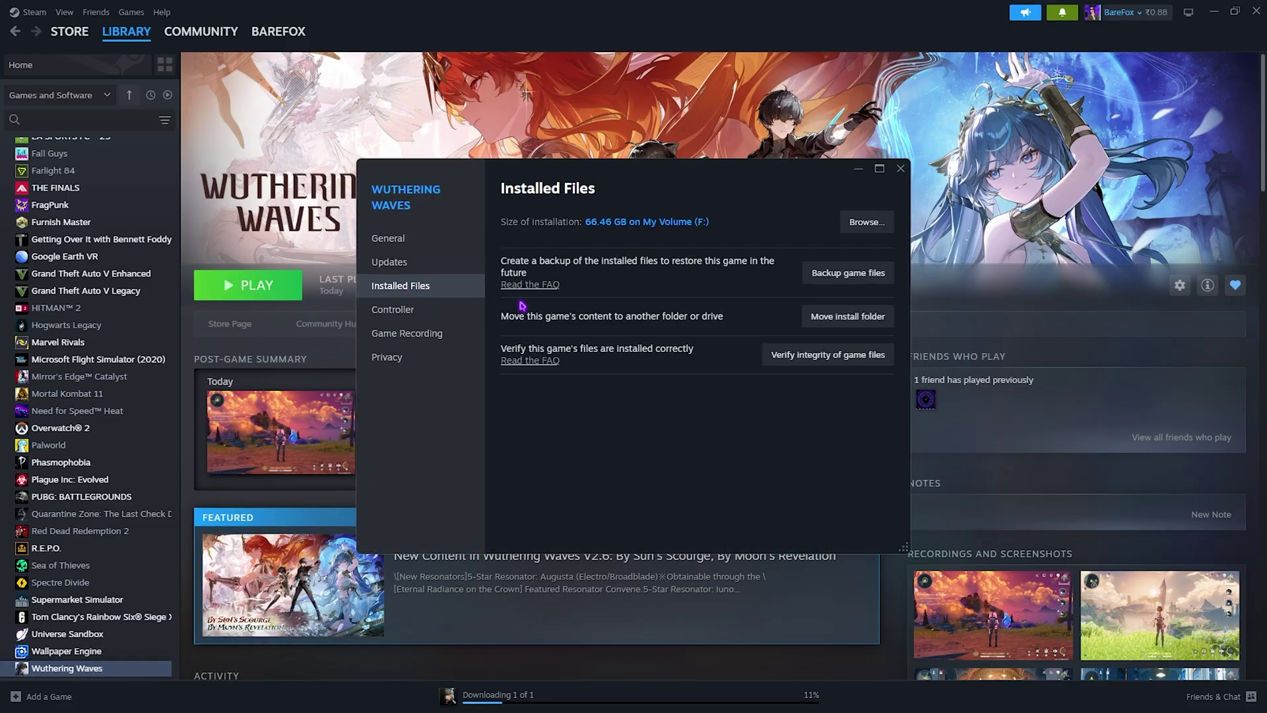
{"action": "left_click", "coordinate": [868, 222]}
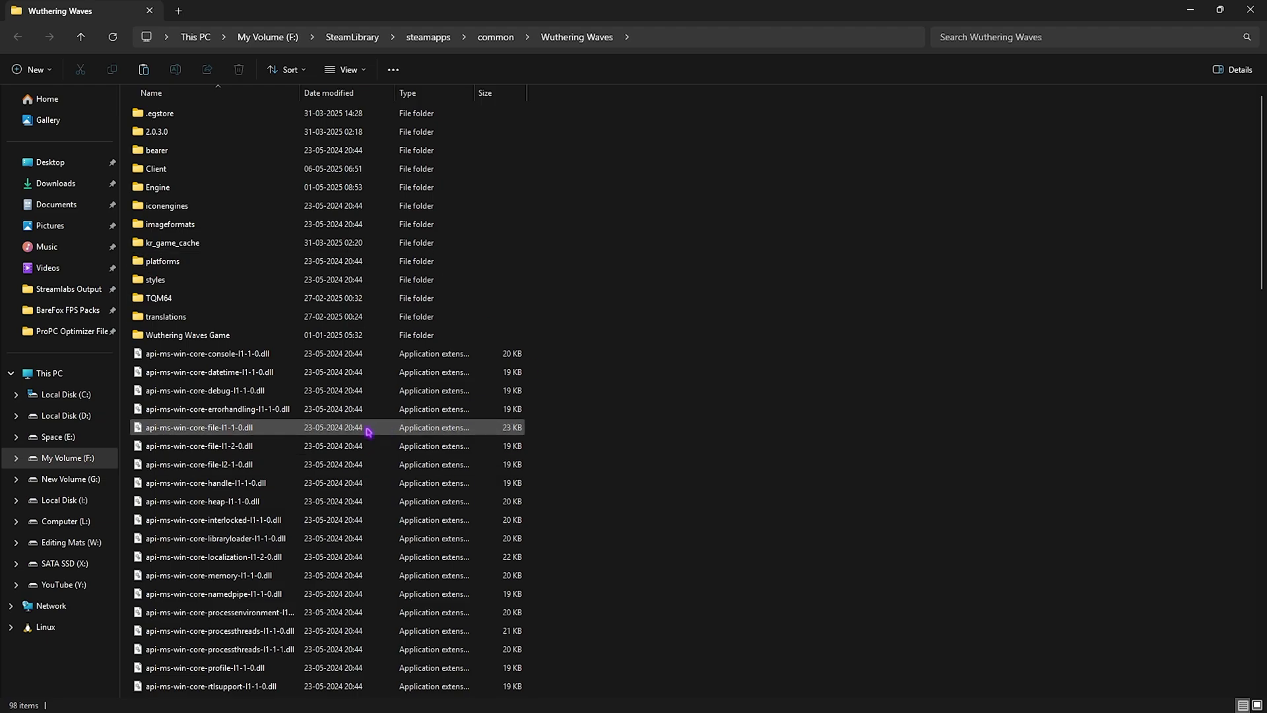
Go to Wuthering Waves Game\Client\Binaries\Win64, locate Client-Win64-Shipping.exe and copy the folder path.
{"action": "double_click", "coordinate": [171, 337]}
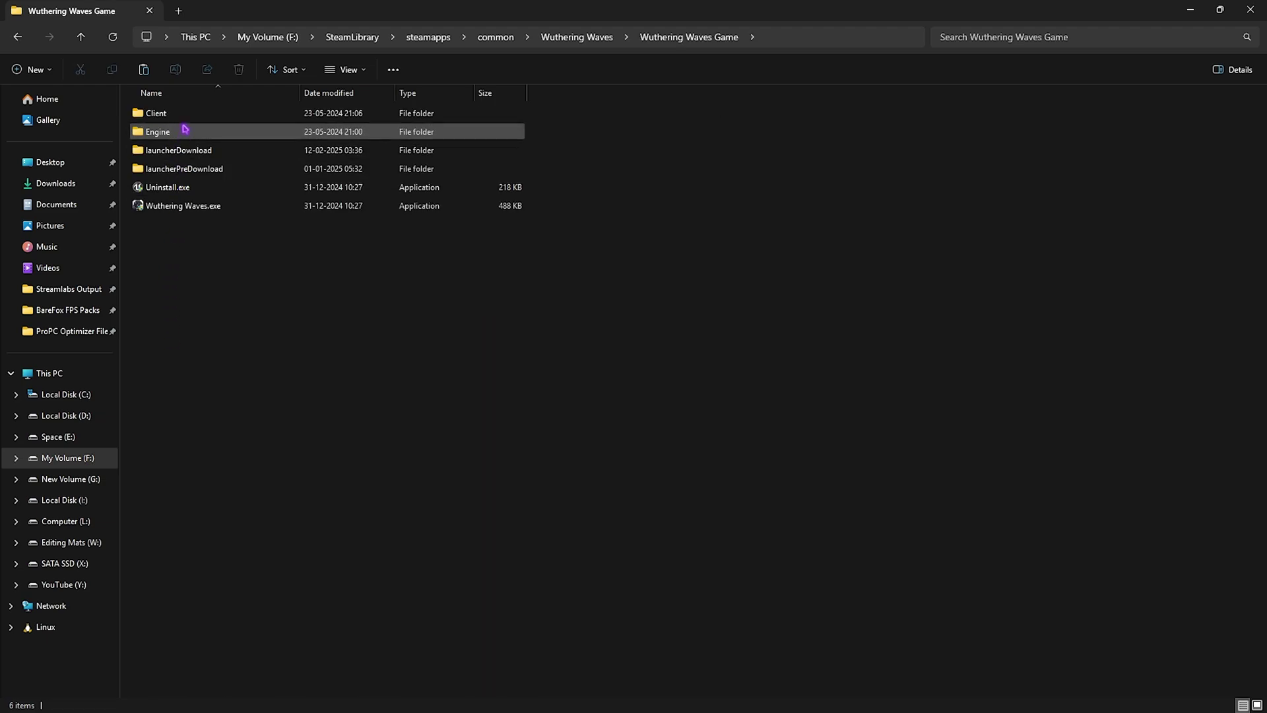
{"action": "double_click", "coordinate": [162, 114]}
{"action": "double_click", "coordinate": [165, 114]}
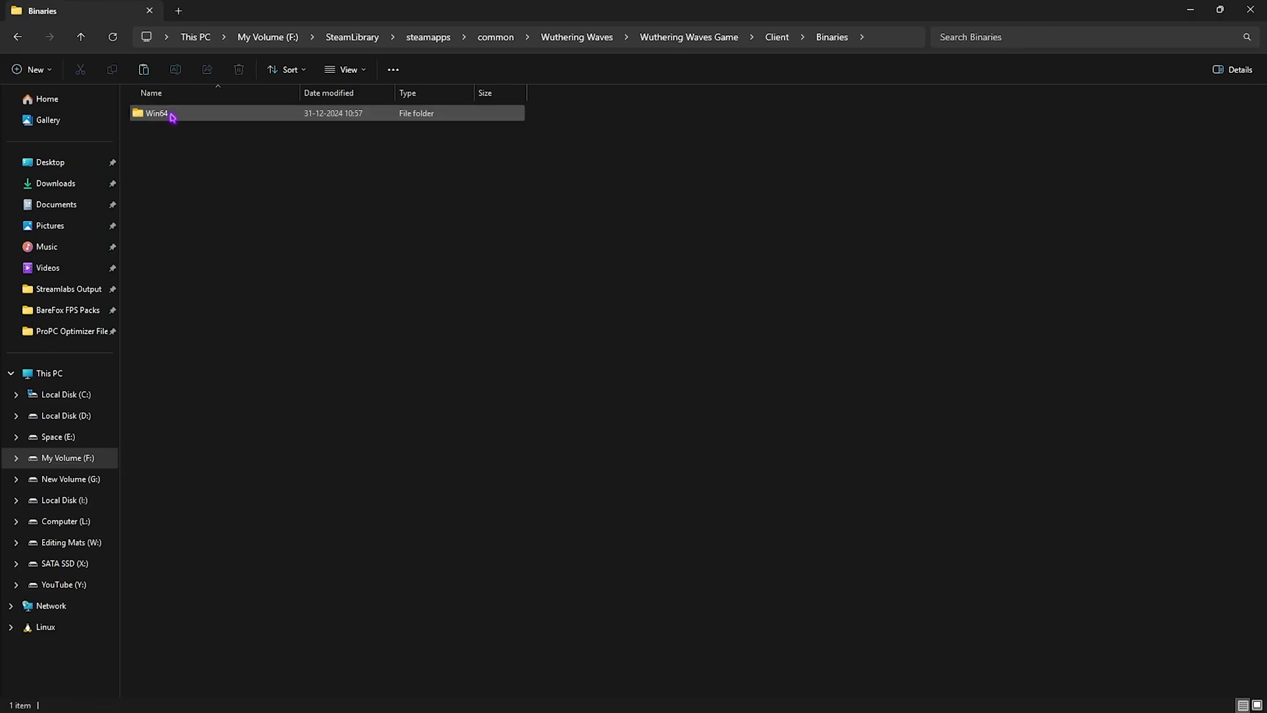
{"action": "double_click", "coordinate": [171, 115]}
{"action": "left_click", "coordinate": [166, 264]}
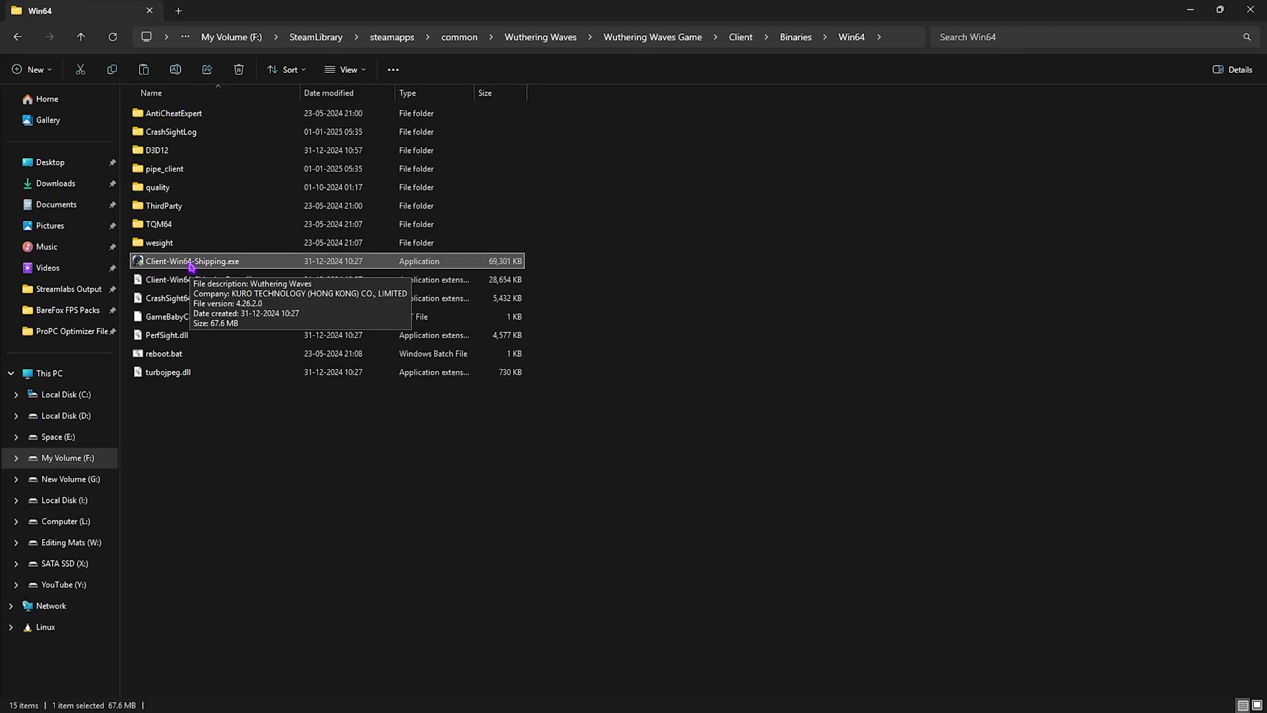
{"action": "left_click", "coordinate": [887, 37]}
{"action": "key", "text": "ctrl+c"}
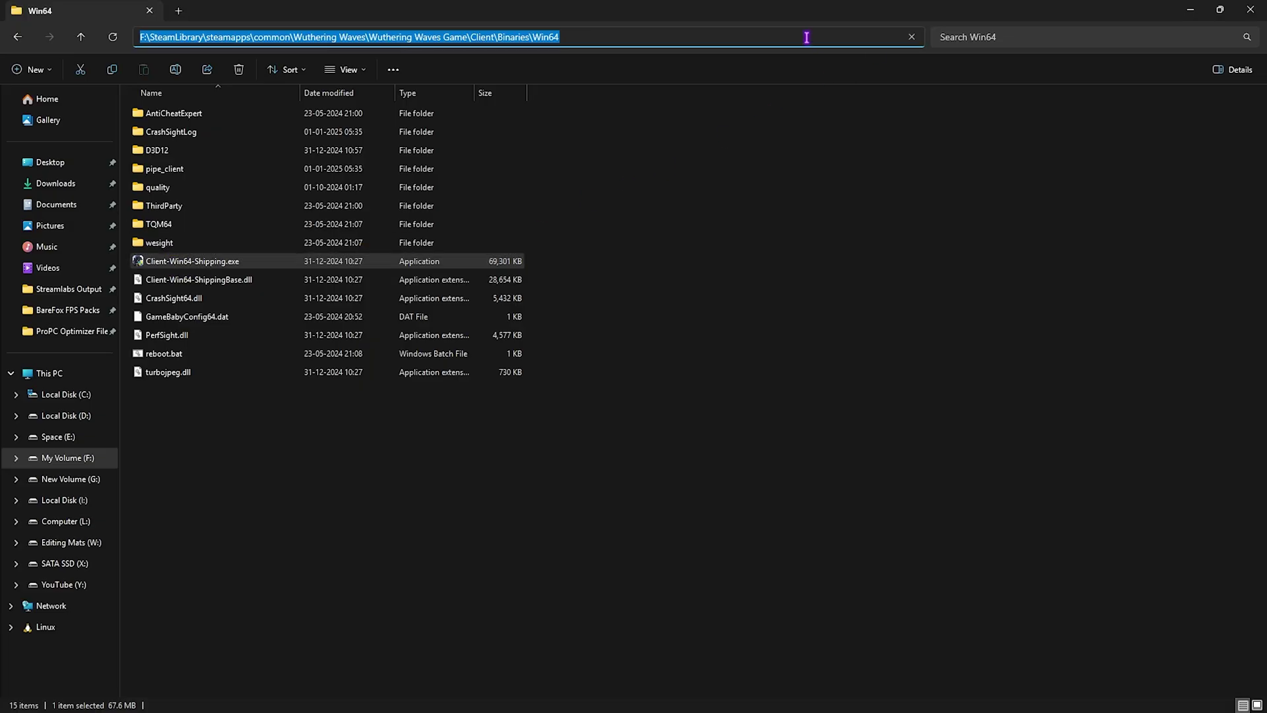
Return to Windows Settings and add Client-Win64-Shipping.exe from the copied folder path as a desktop app in the graphics settings.
{"action": "key", "text": "alt+Tab"}
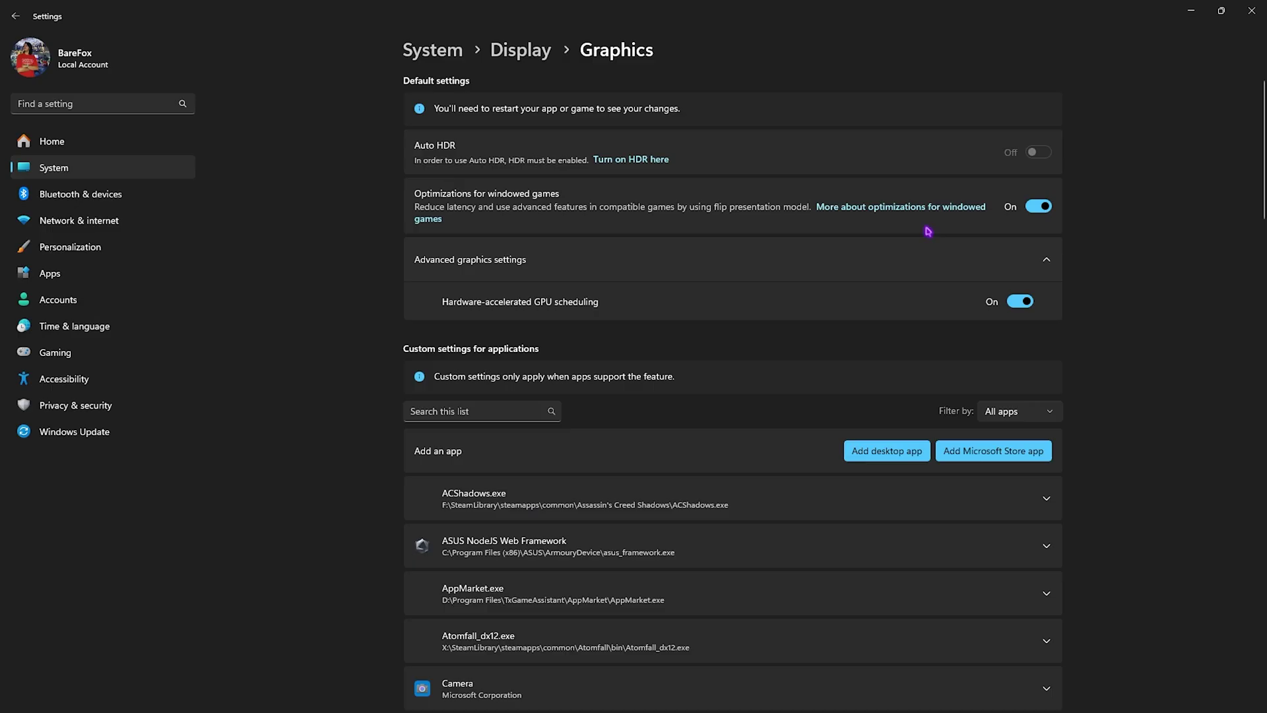
{"action": "left_click", "coordinate": [881, 455]}
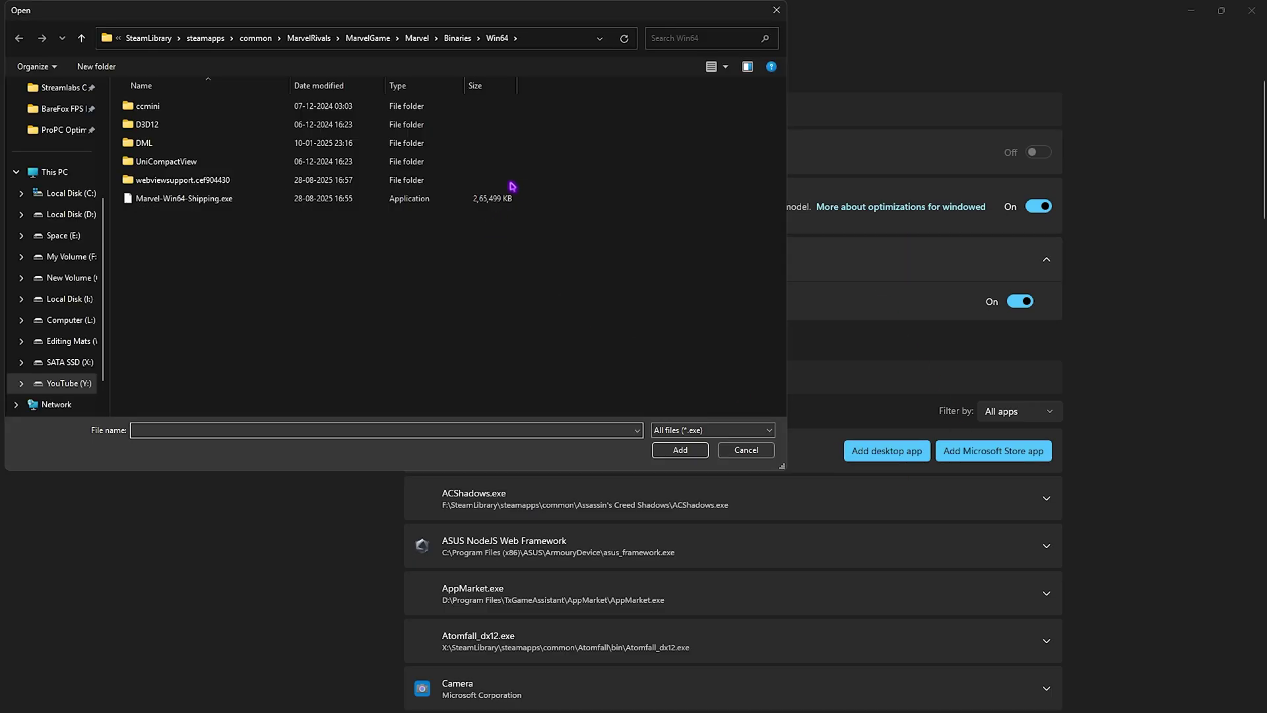
{"action": "left_click", "coordinate": [547, 37]}
{"action": "key", "text": "ctrl+v"}
{"action": "key", "text": "Return"}
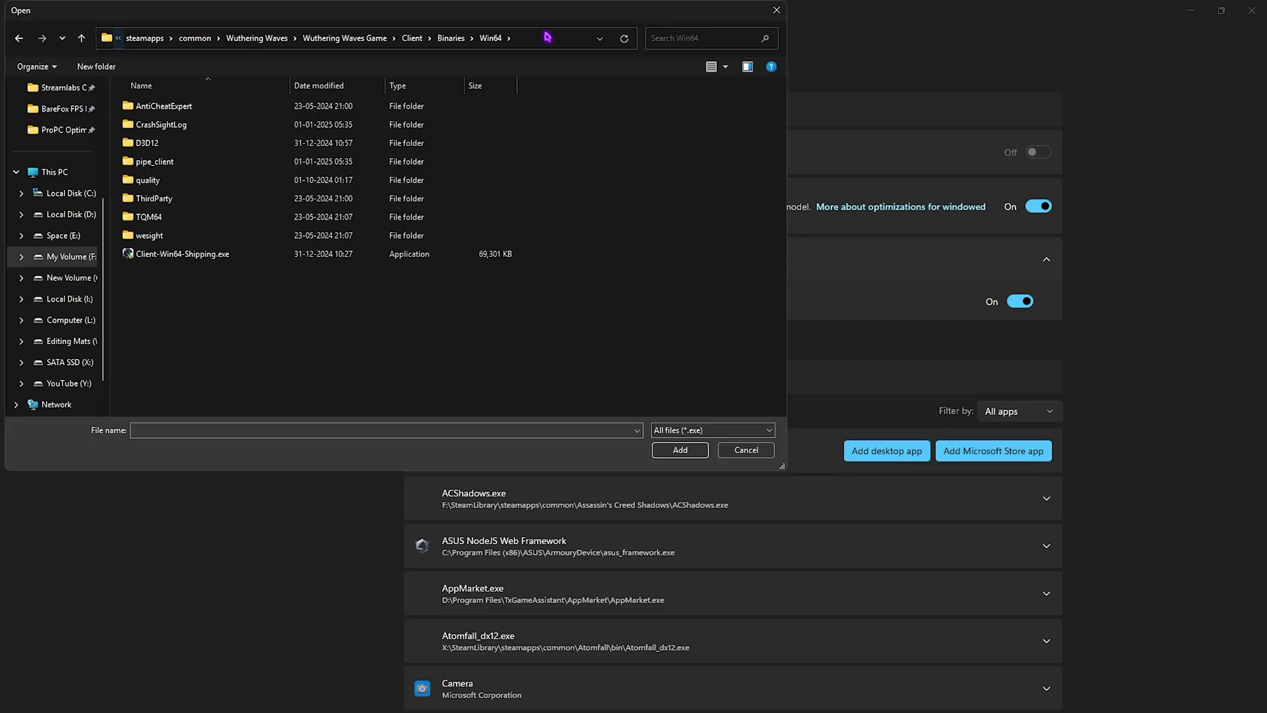
{"action": "left_click", "coordinate": [187, 254]}
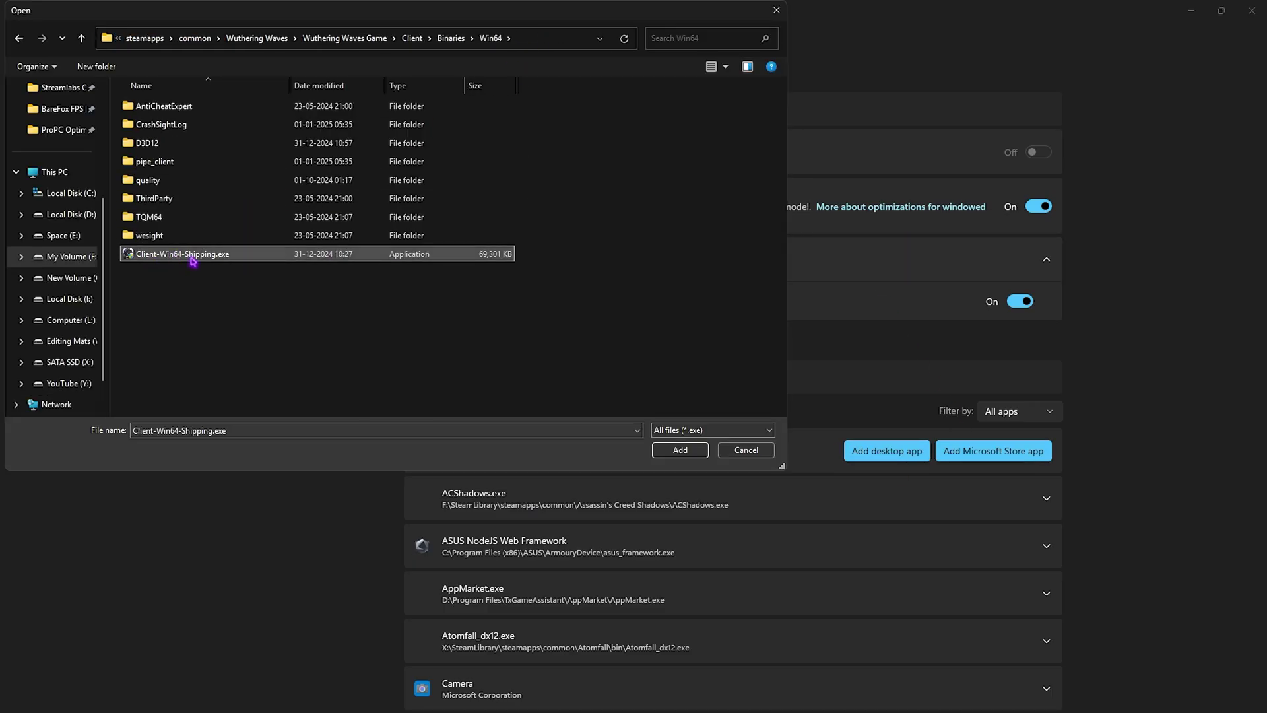
{"action": "left_click", "coordinate": [663, 451]}
Expand the Client-Win64-Shipping.exe entry with the SteamLibrary path and open its GPU preference options.
{"action": "scroll", "coordinate": [660, 446], "scroll_direction": "down", "scroll_amount": 9}
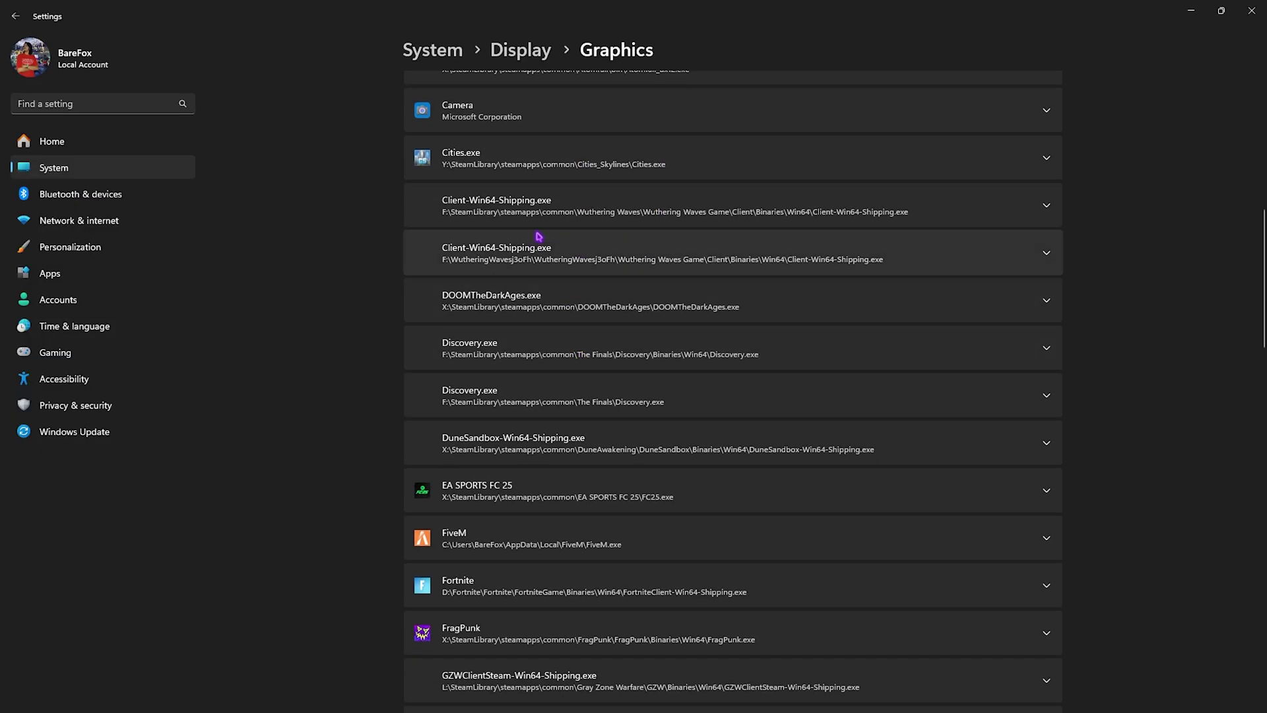
{"action": "left_click", "coordinate": [508, 206]}
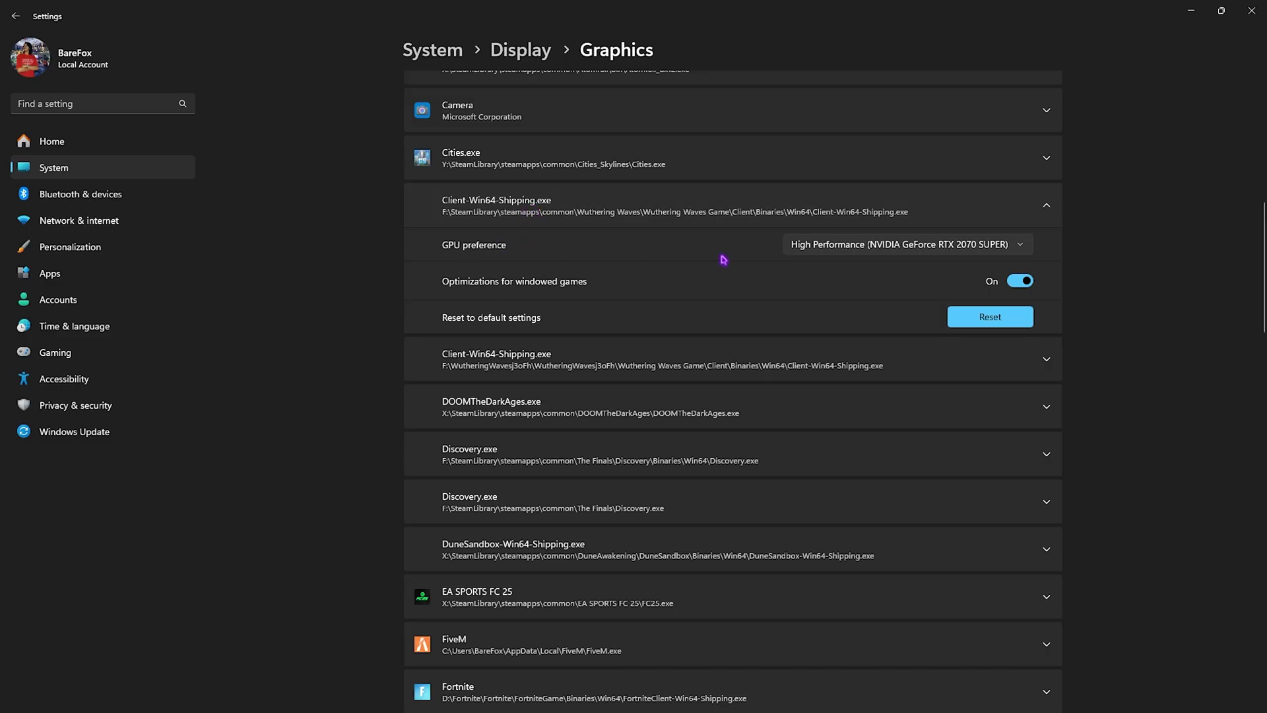
{"action": "left_click", "coordinate": [817, 253]}
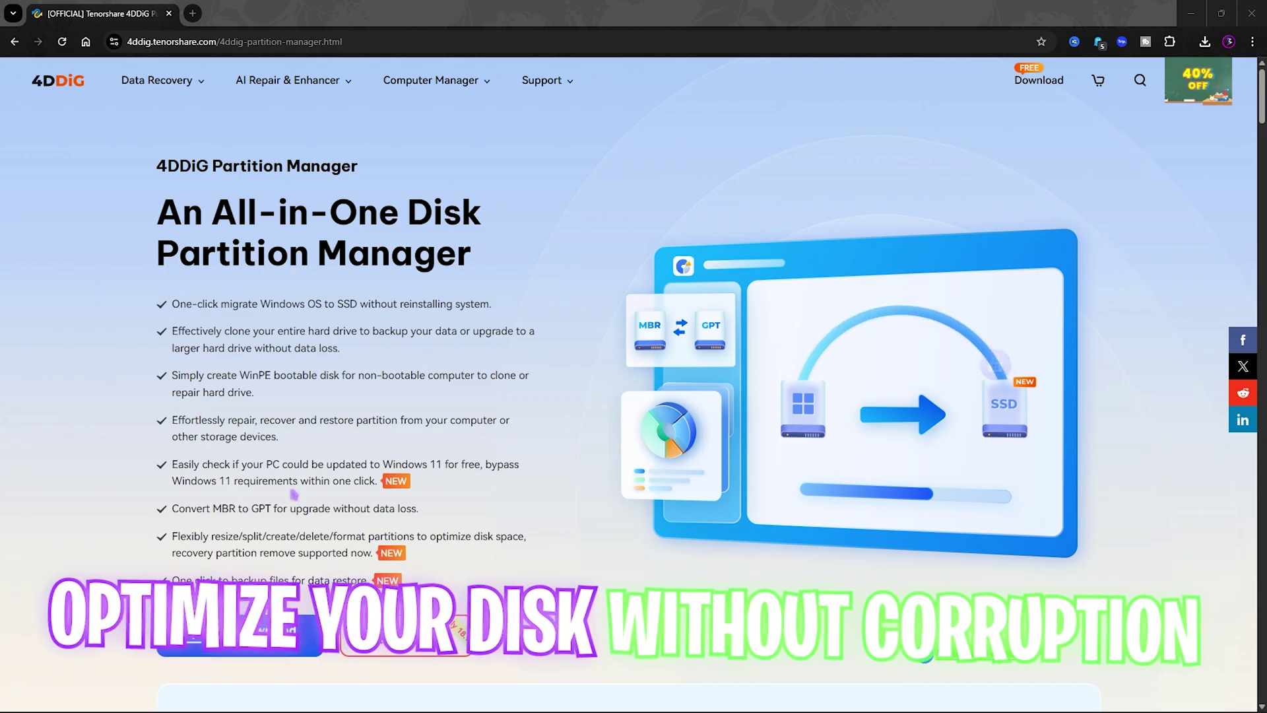
Look over the 4DDiG Partition Manager product page in the browser.
{"action": "scroll", "coordinate": [354, 460], "scroll_direction": "down", "scroll_amount": 10}
{"action": "scroll", "coordinate": [355, 460], "scroll_direction": "up", "scroll_amount": 9}
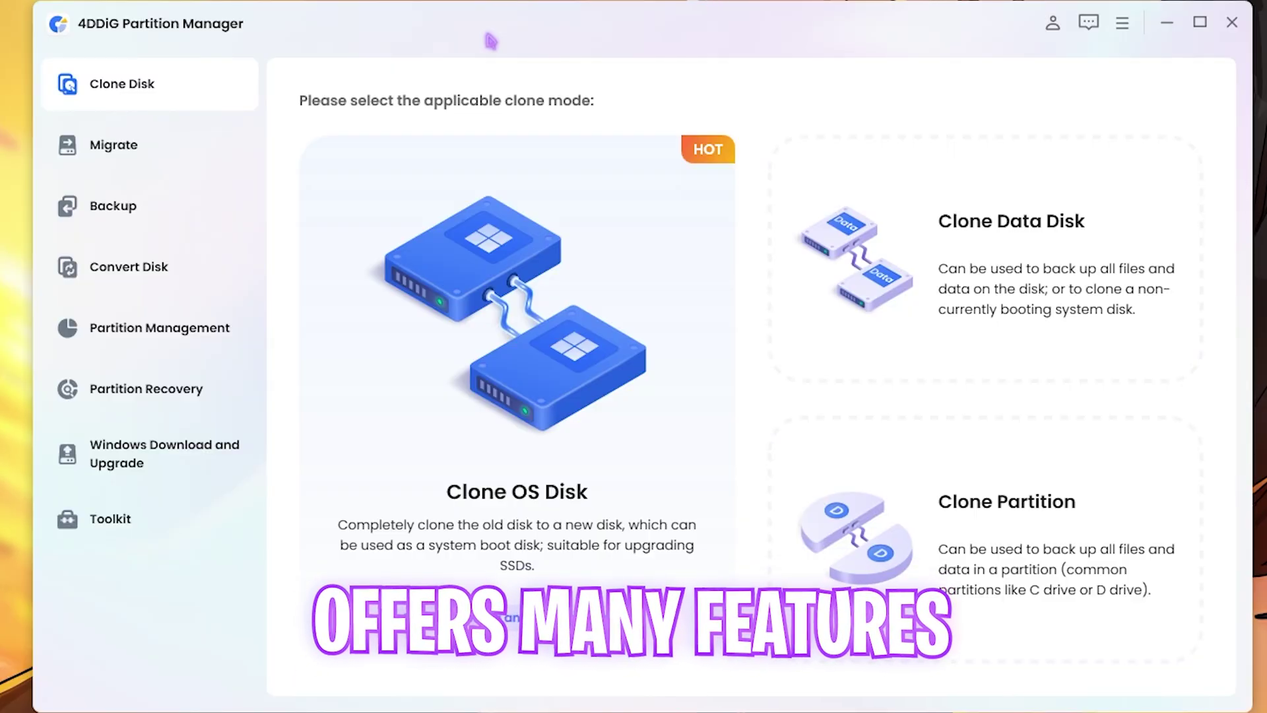
Go through the Migrate, Backup, Convert Disk and Partition Management features in the 4DDiG Partition Manager app.
{"action": "left_click", "coordinate": [144, 143]}
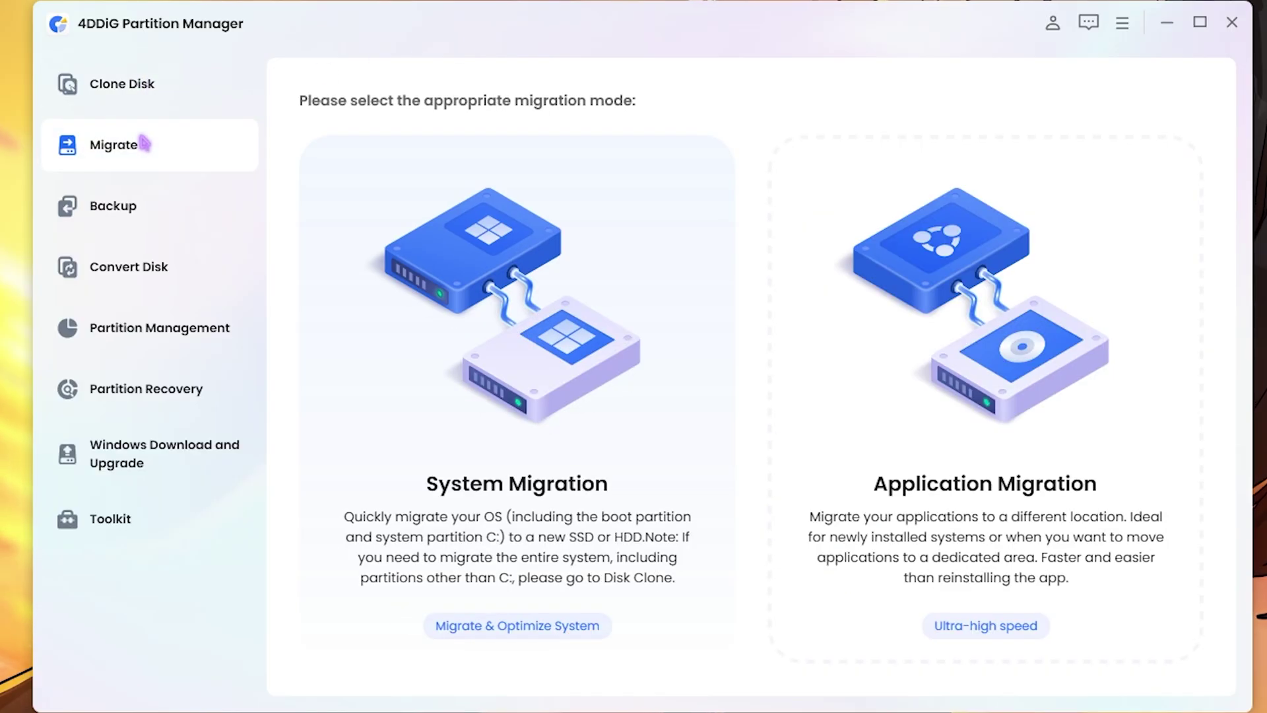
{"action": "left_click", "coordinate": [123, 209]}
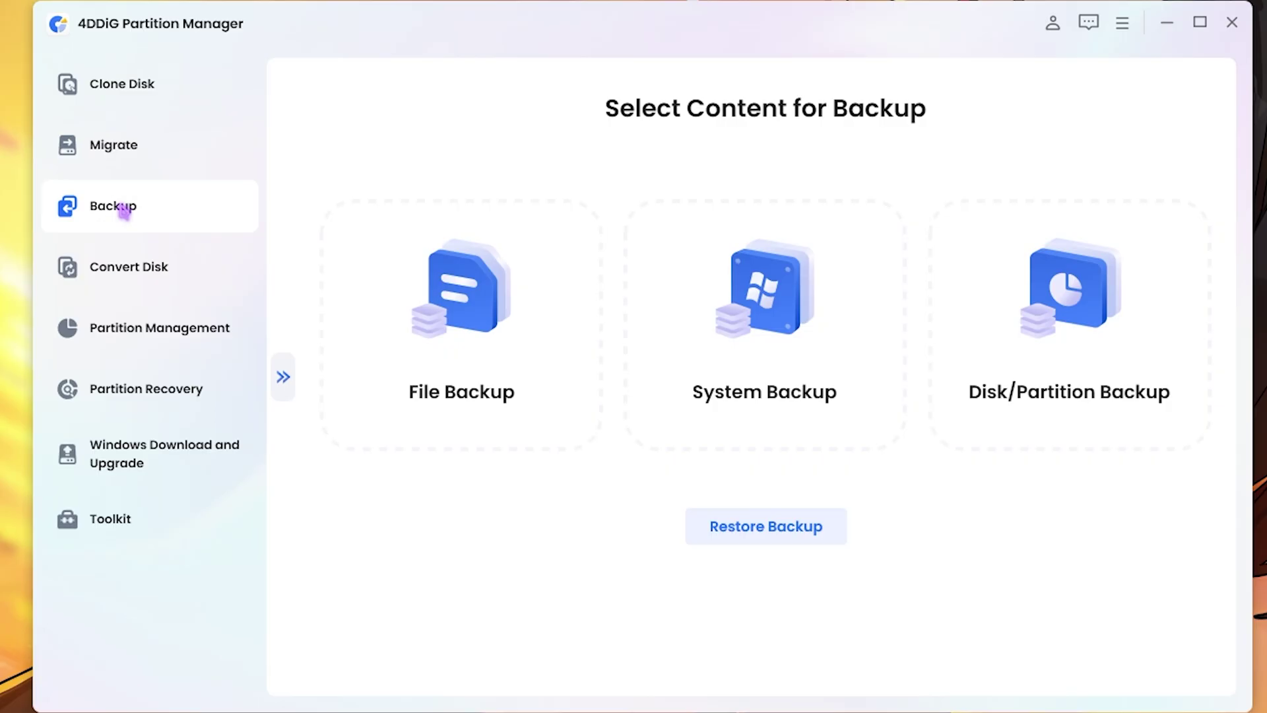
{"action": "left_click", "coordinate": [130, 268]}
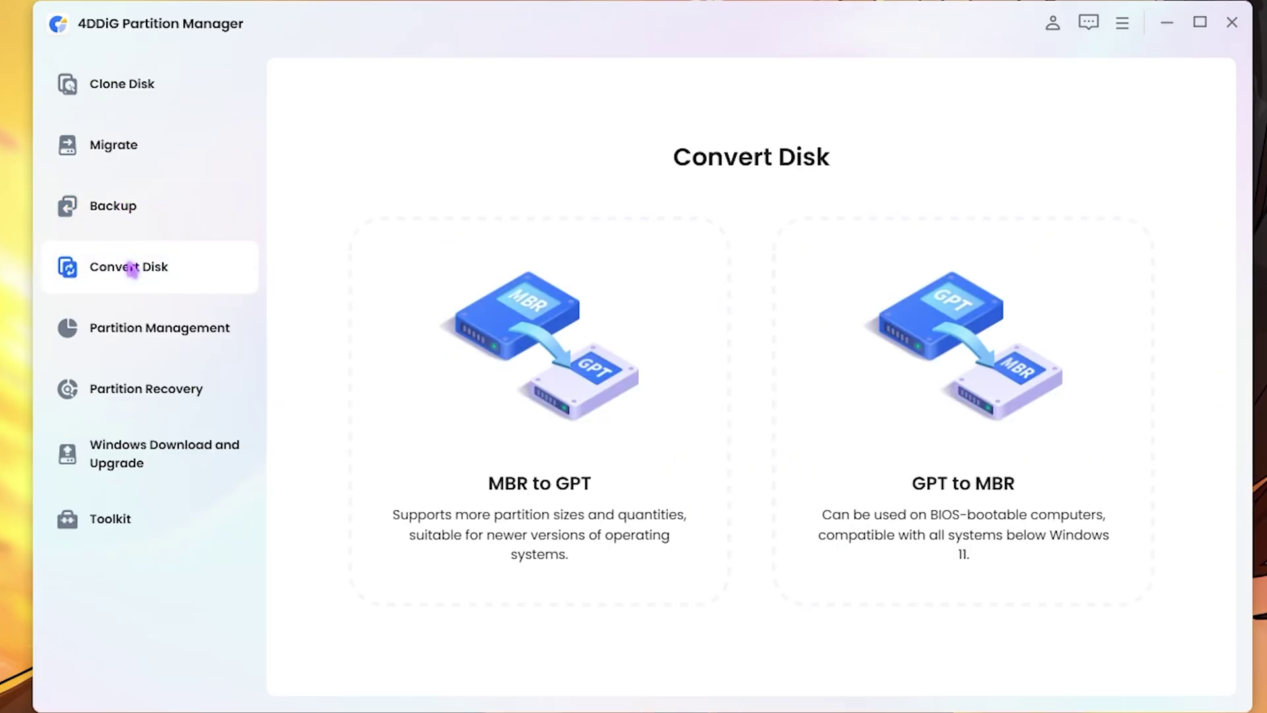
{"action": "left_click", "coordinate": [132, 326]}
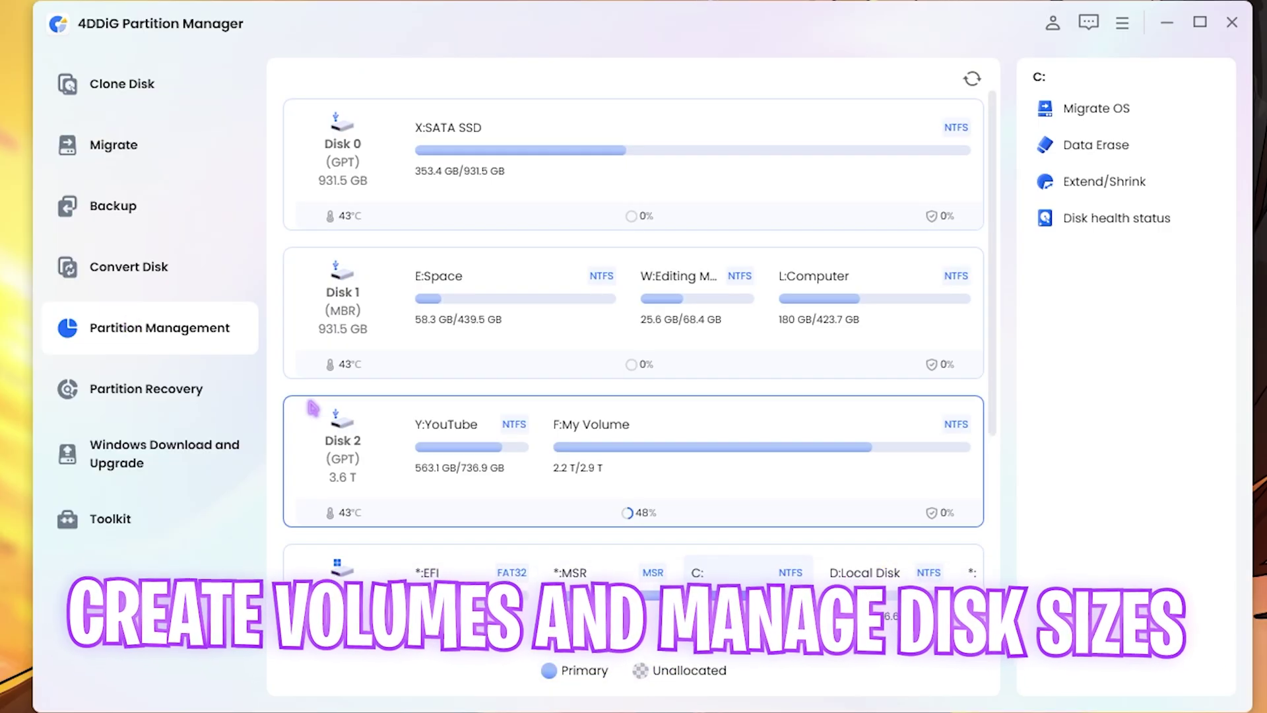
Look through the Partition Recovery, Windows Download and Upgrade, Toolkit and Migrate features.
{"action": "left_click", "coordinate": [165, 401]}
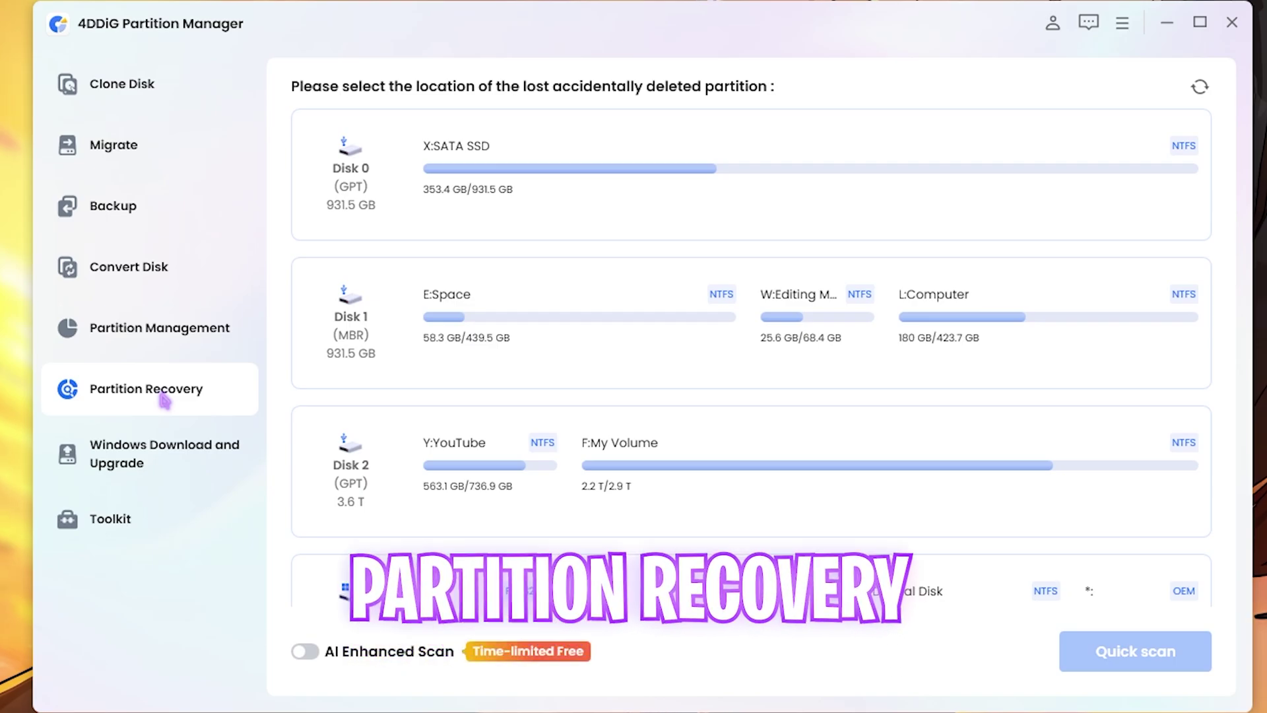
{"action": "left_click", "coordinate": [148, 458]}
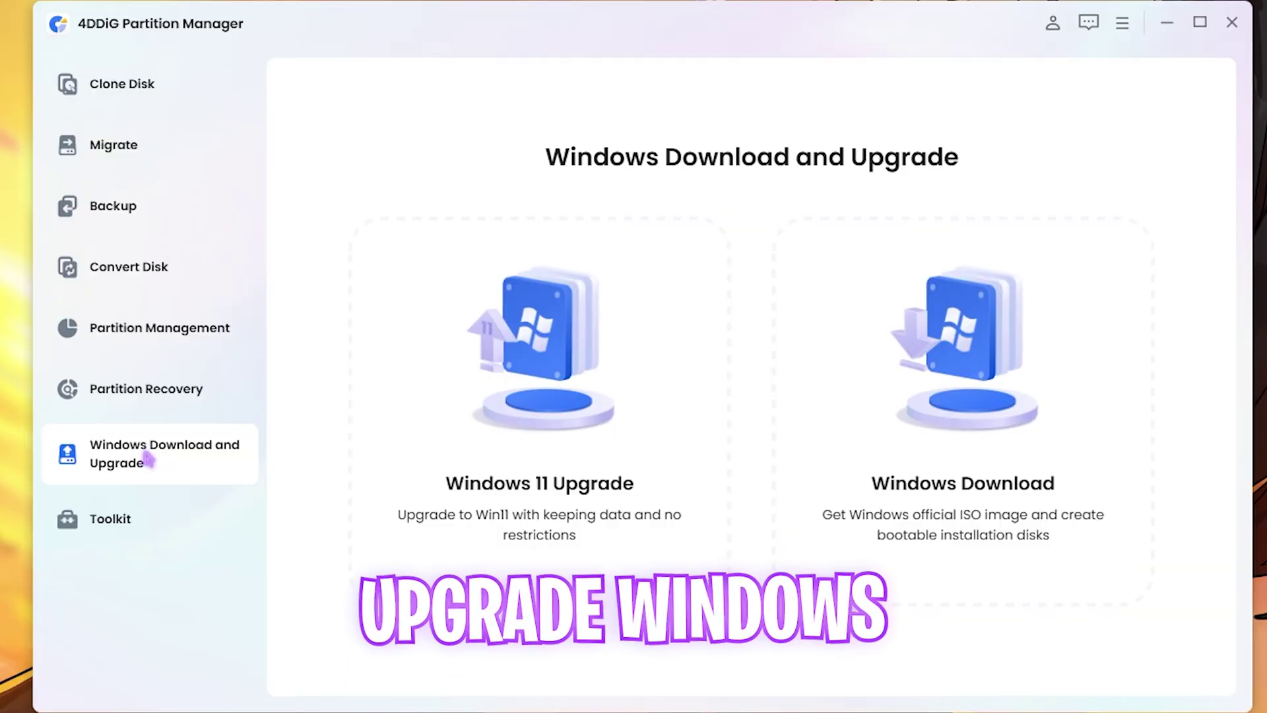
{"action": "left_click", "coordinate": [141, 525]}
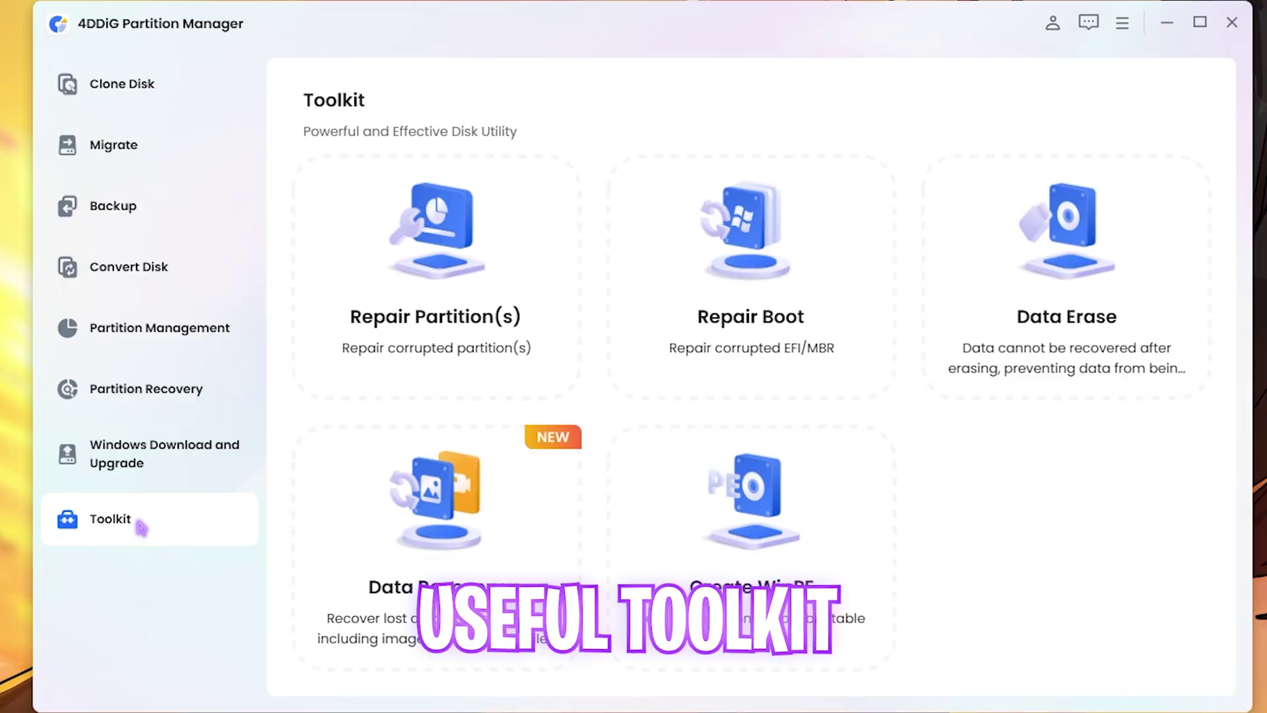
{"action": "left_click", "coordinate": [142, 150]}
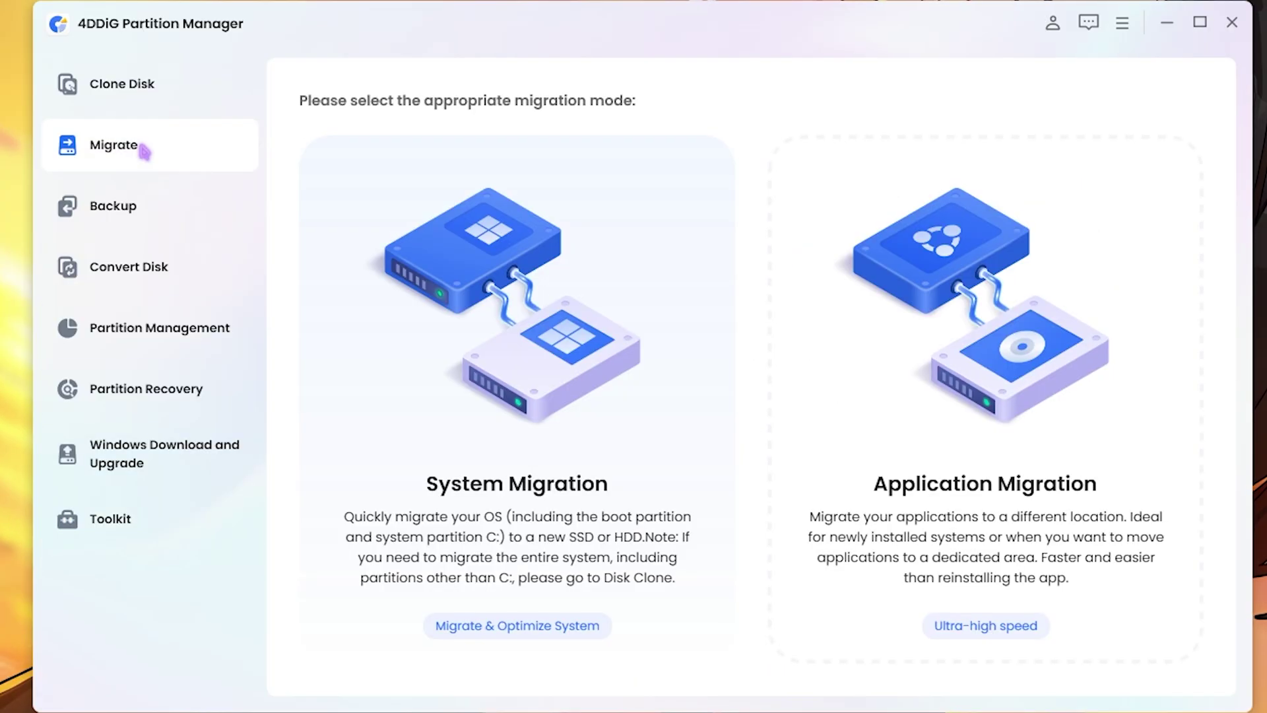
Start a Clone Partition task with the F:My Volume partition on Disk 2 as the source.
{"action": "left_click", "coordinate": [136, 105]}
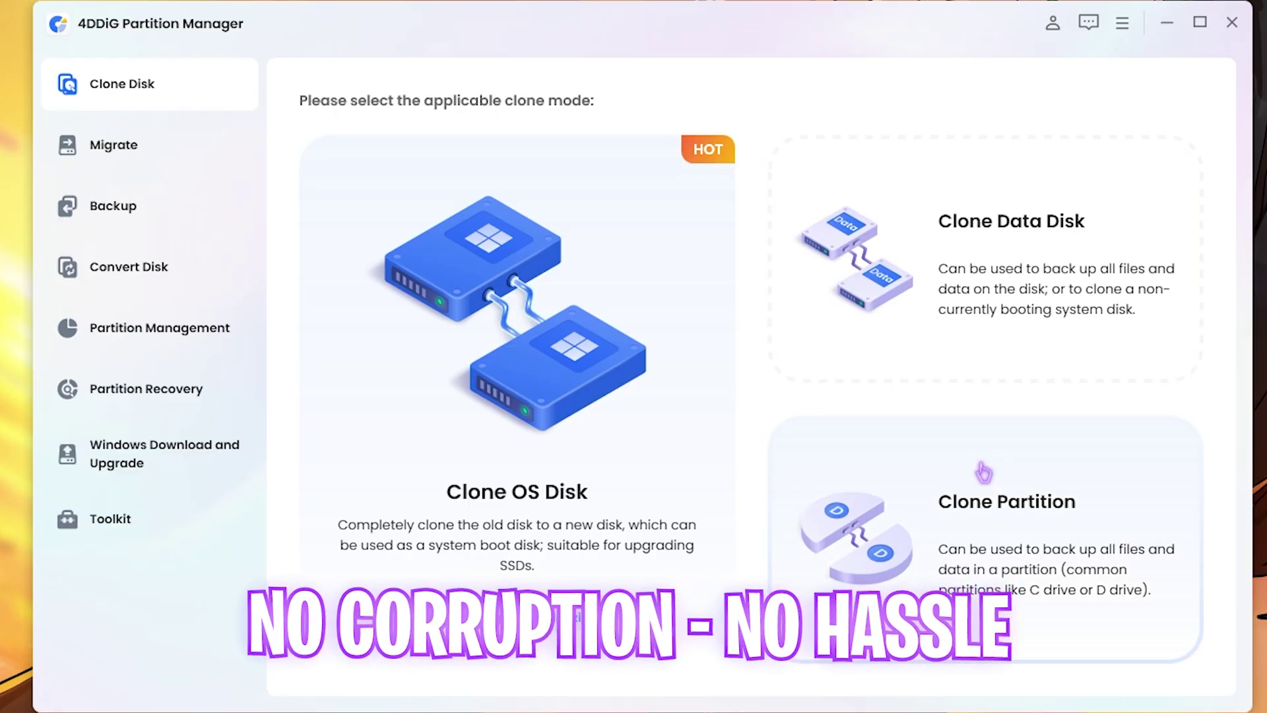
{"action": "left_click", "coordinate": [998, 479]}
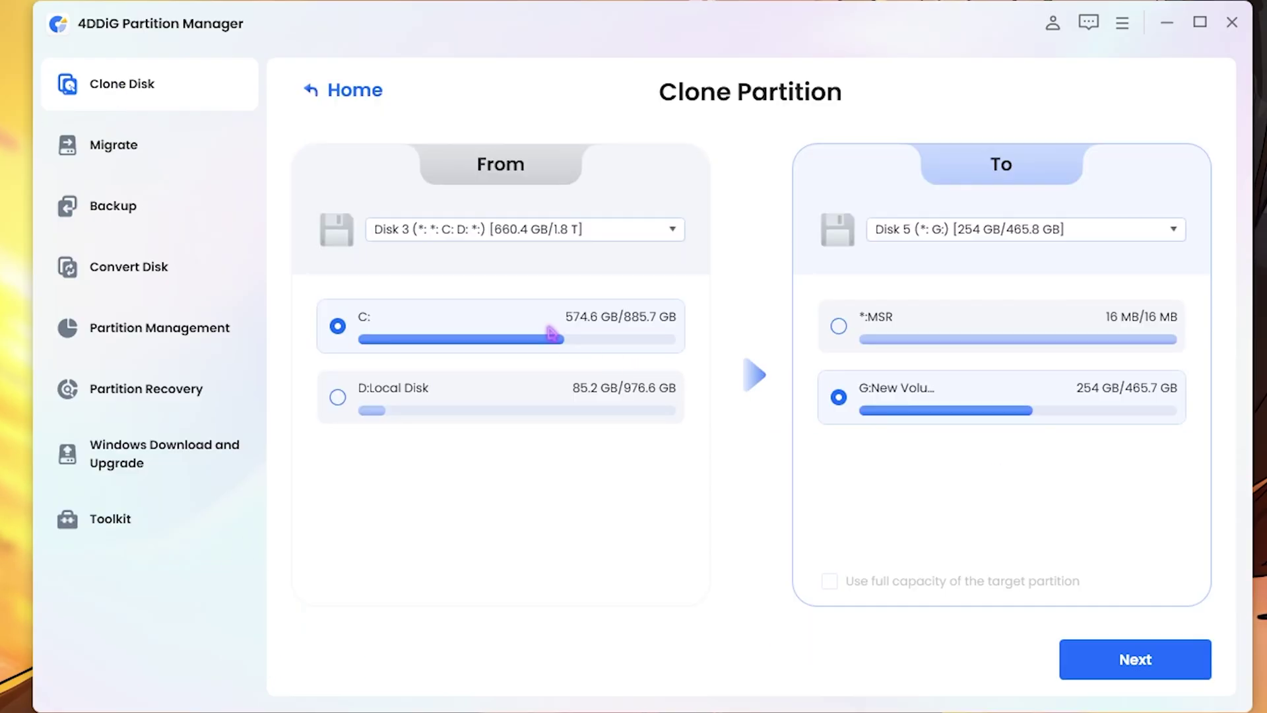
{"action": "left_click", "coordinate": [464, 235]}
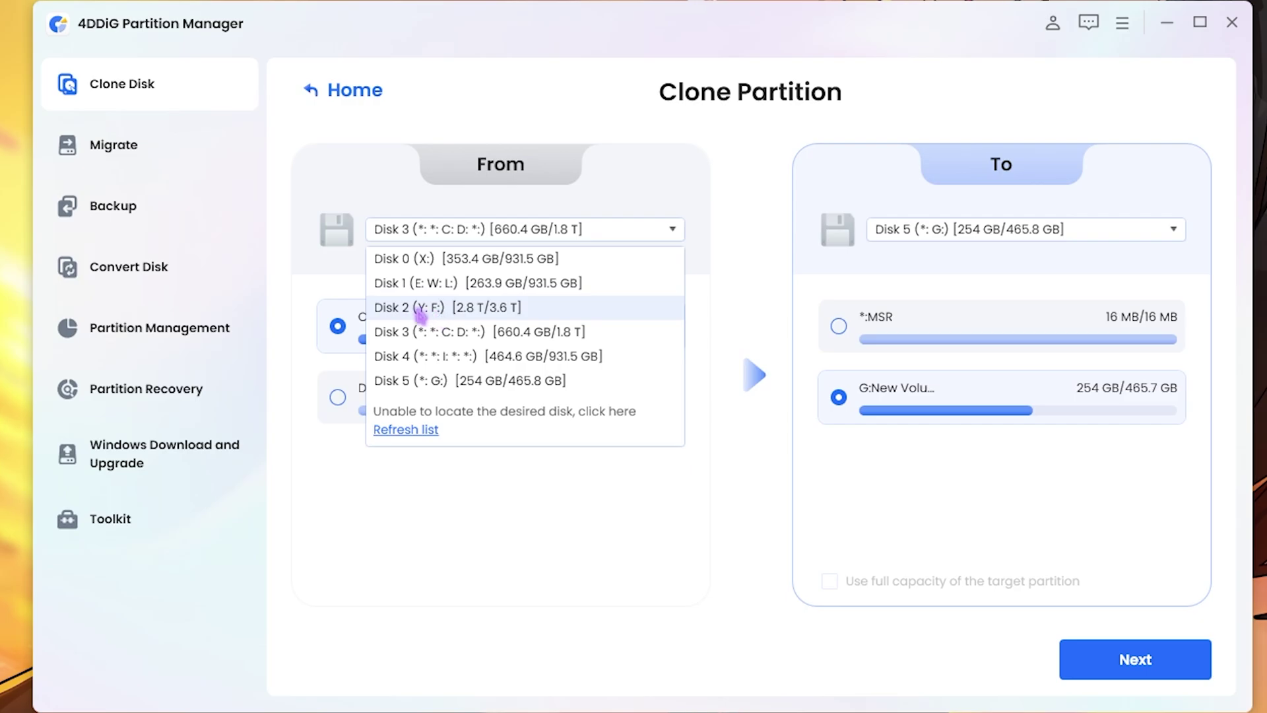
{"action": "left_click", "coordinate": [443, 309]}
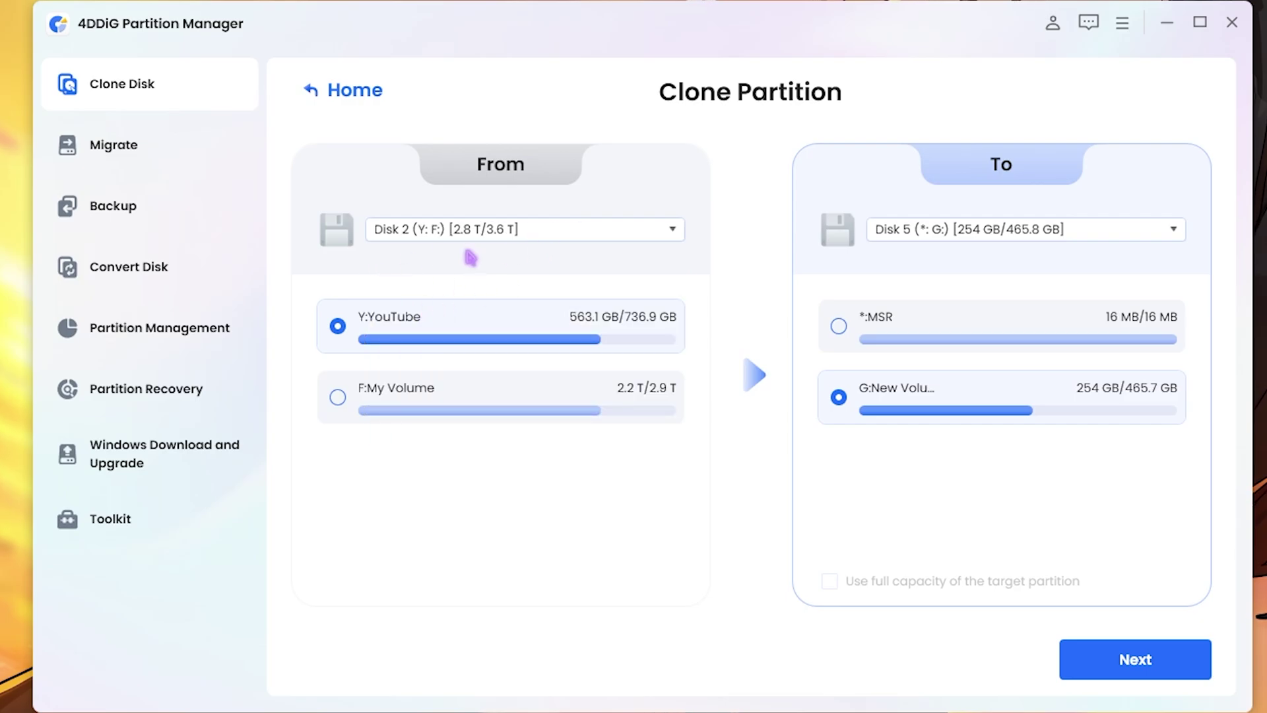
{"action": "left_click", "coordinate": [464, 380]}
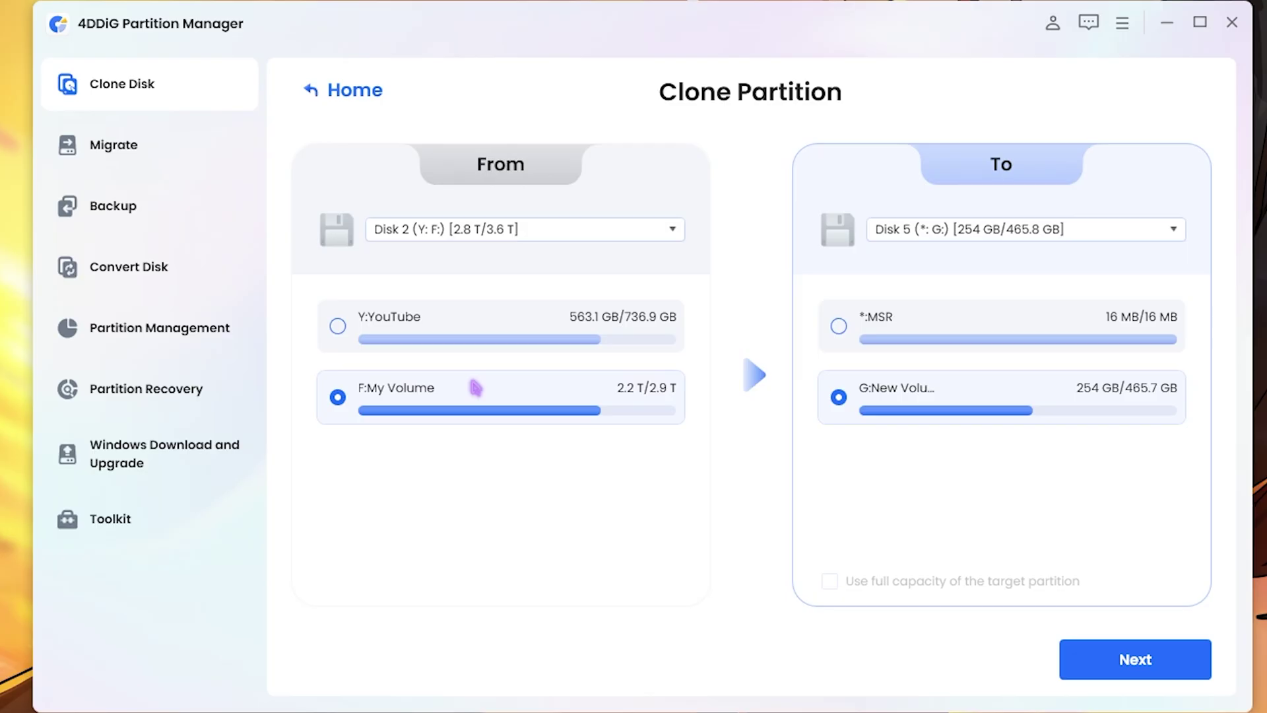
Choose the I: partition on Disk 4 as the clone target and try to proceed with the cloning.
{"action": "left_click", "coordinate": [932, 238]}
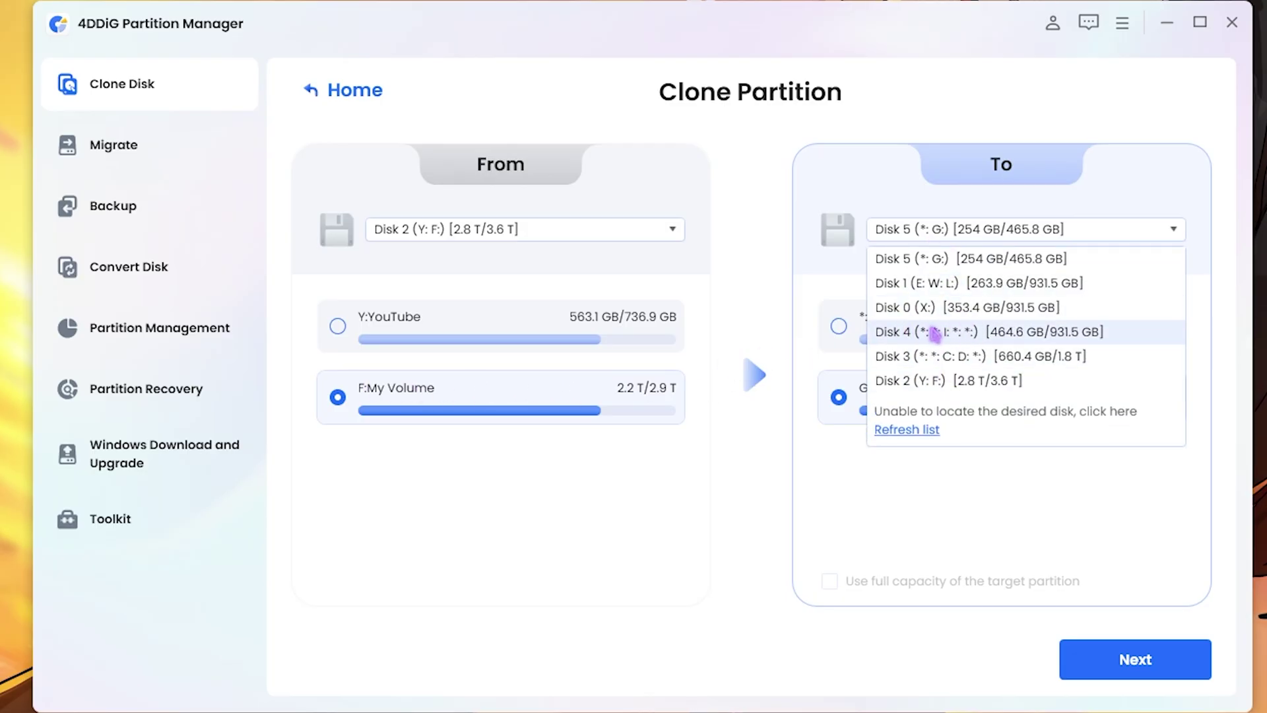
{"action": "left_click", "coordinate": [1039, 332]}
{"action": "scroll", "coordinate": [901, 383], "scroll_direction": "down", "scroll_amount": 1}
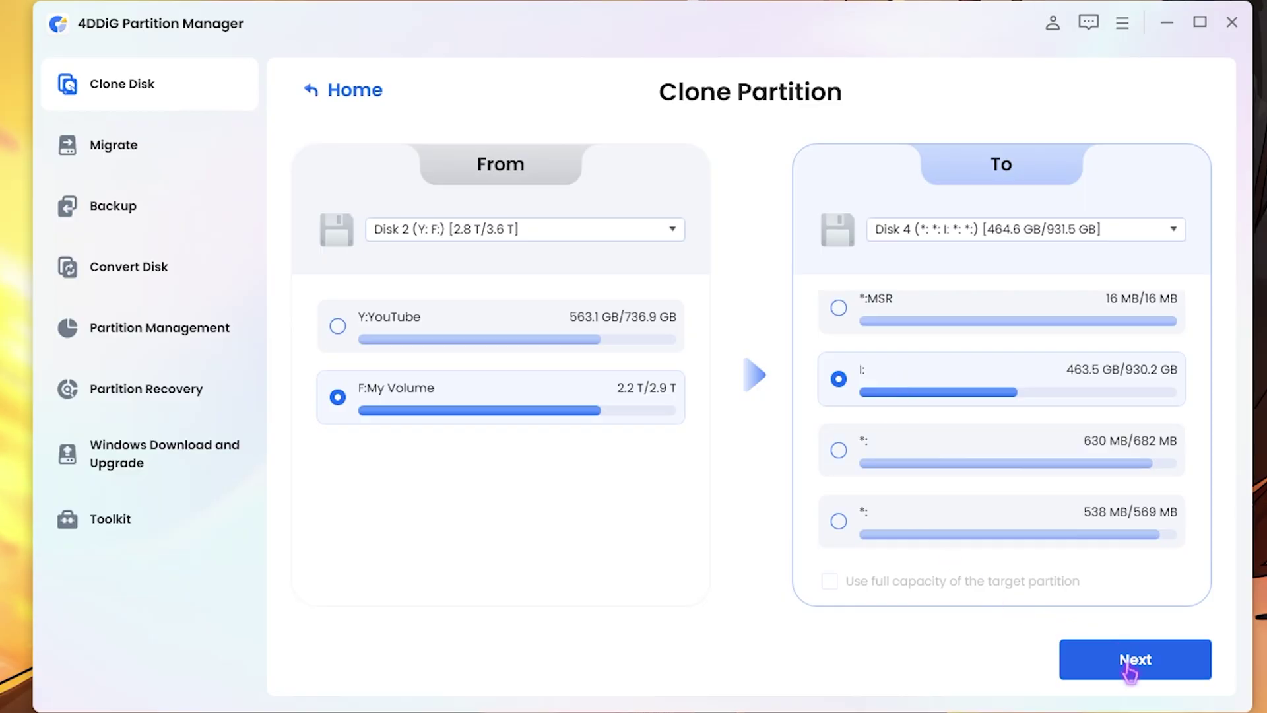
{"action": "left_click", "coordinate": [1133, 657]}
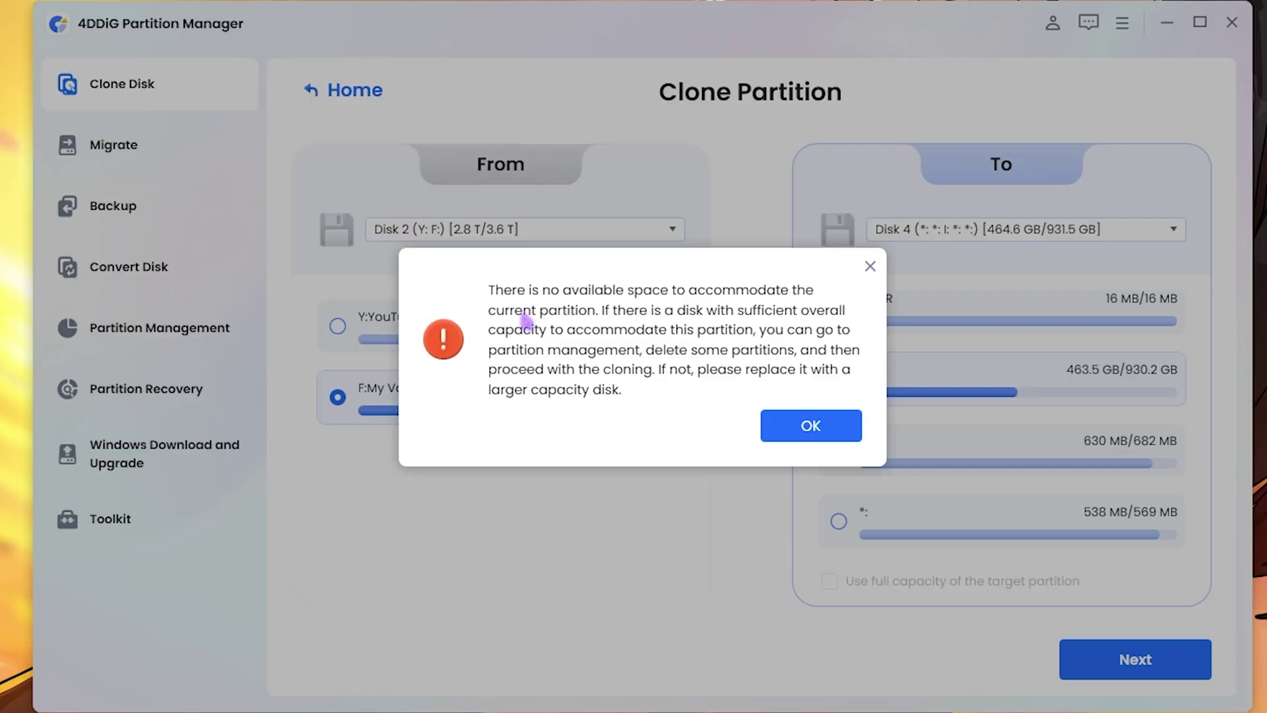
{"action": "left_click", "coordinate": [810, 424]}
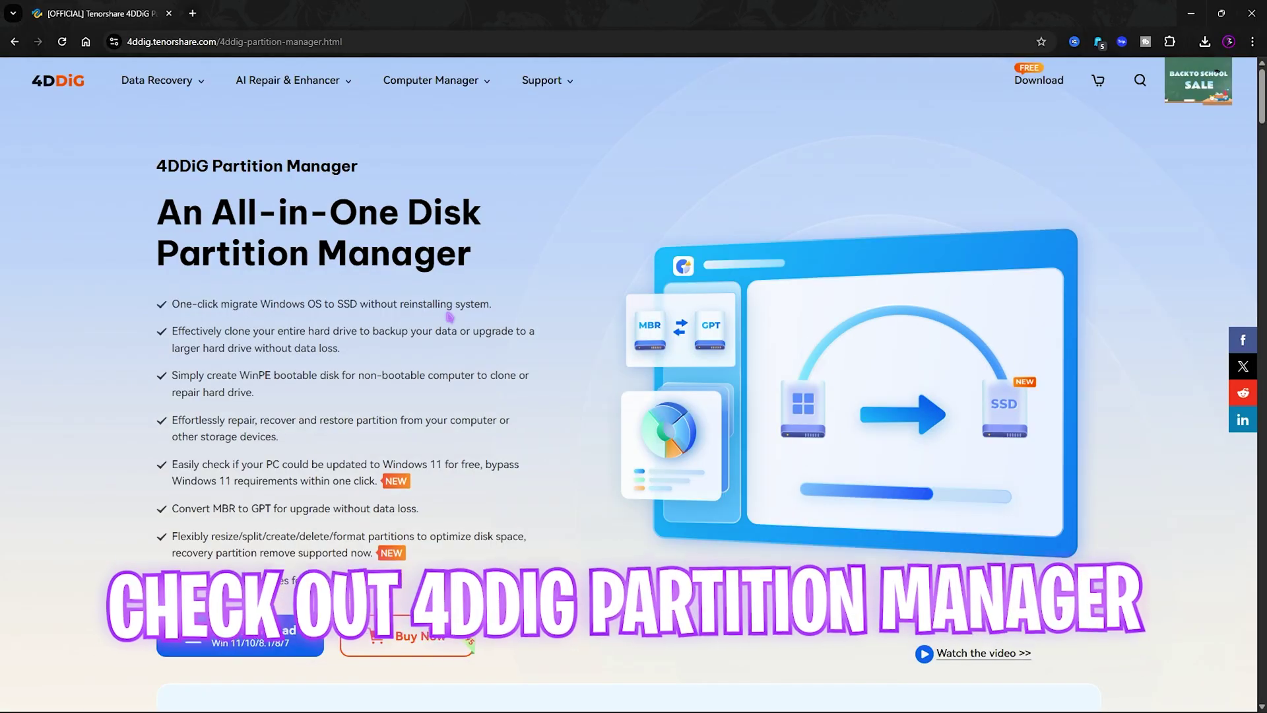
Switch to the browser and review the feature sections of the 4DDiG Partition Manager product page.
{"action": "scroll", "coordinate": [449, 318], "scroll_direction": "down", "scroll_amount": 2}
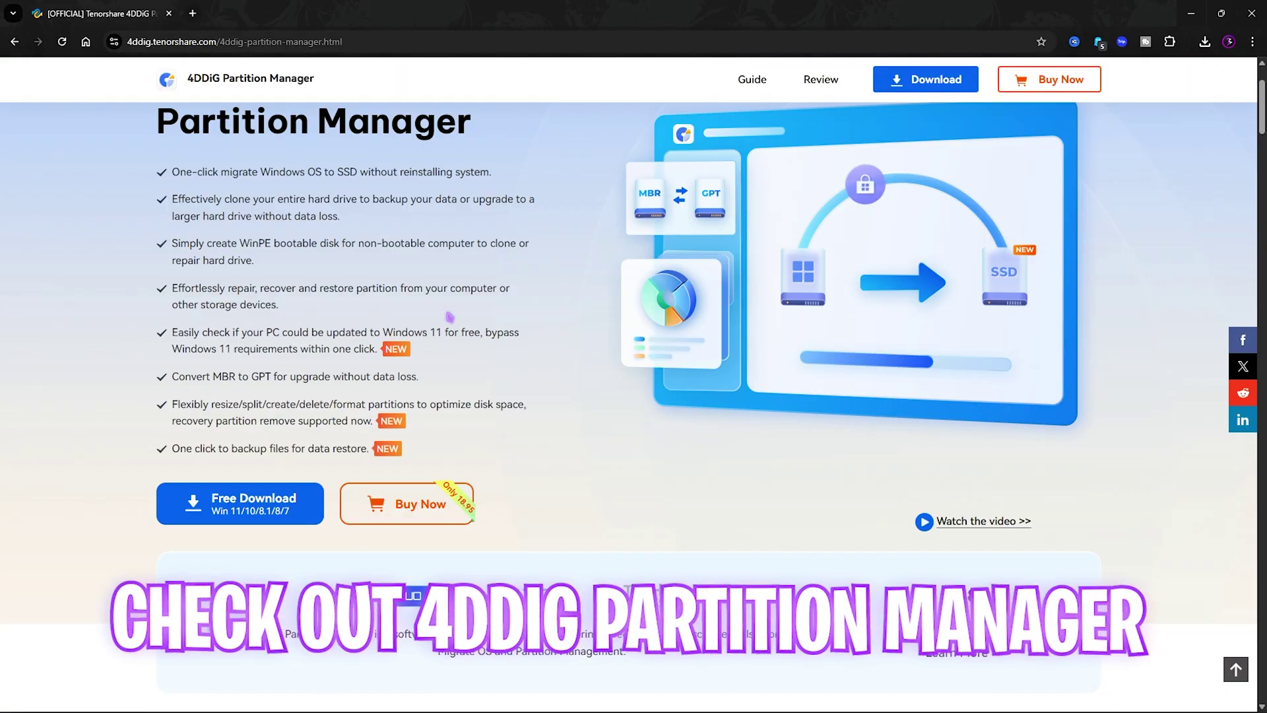
{"action": "scroll", "coordinate": [449, 317], "scroll_direction": "down", "scroll_amount": 20}
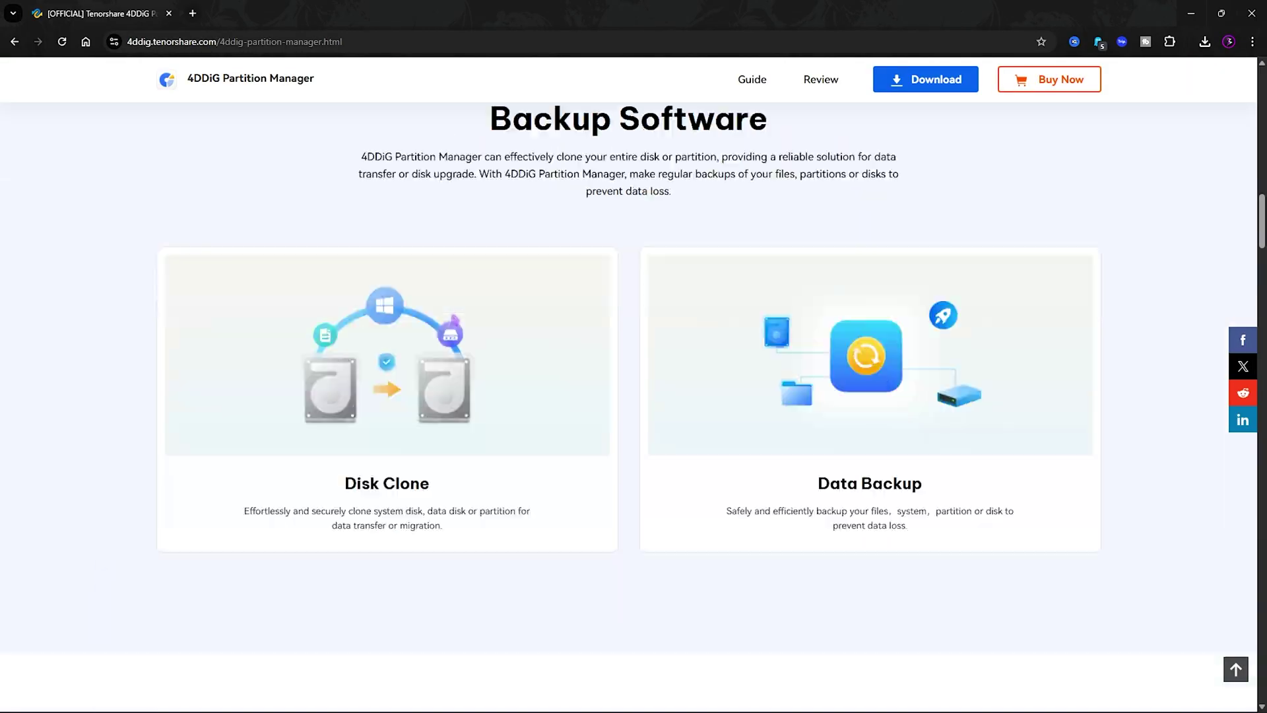
{"action": "scroll", "coordinate": [455, 319], "scroll_direction": "down", "scroll_amount": 10}
{"action": "scroll", "coordinate": [455, 320], "scroll_direction": "up", "scroll_amount": 8}
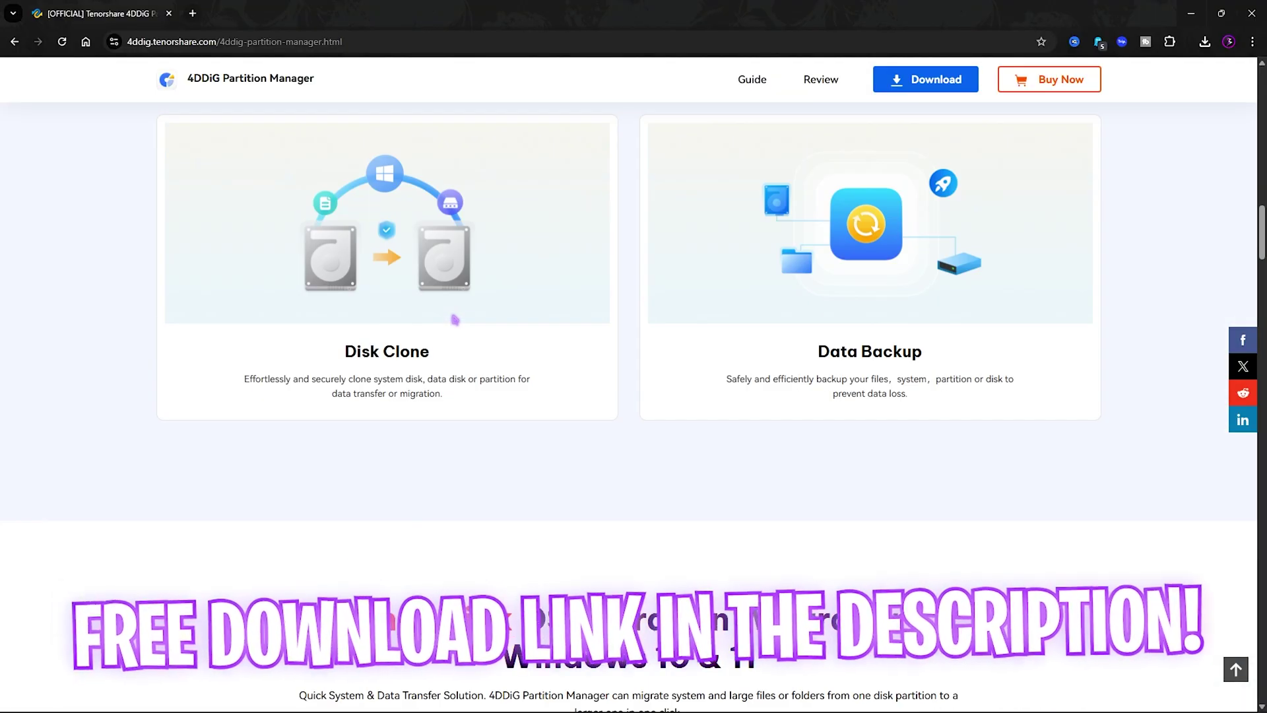
{"action": "scroll", "coordinate": [454, 319], "scroll_direction": "up", "scroll_amount": 15}
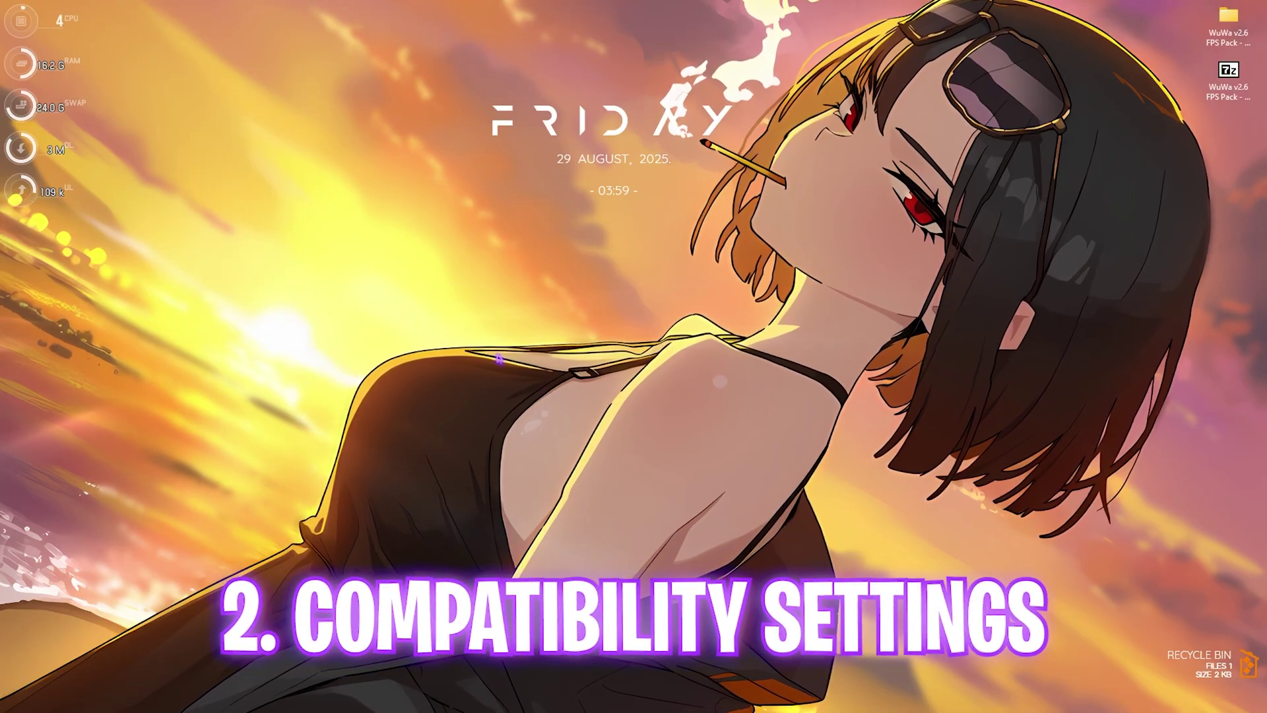
Return to the game's Win64 folder in File Explorer and open the compatibility properties of Client-Win64-Shipping.exe.
{"action": "left_click", "coordinate": [617, 694]}
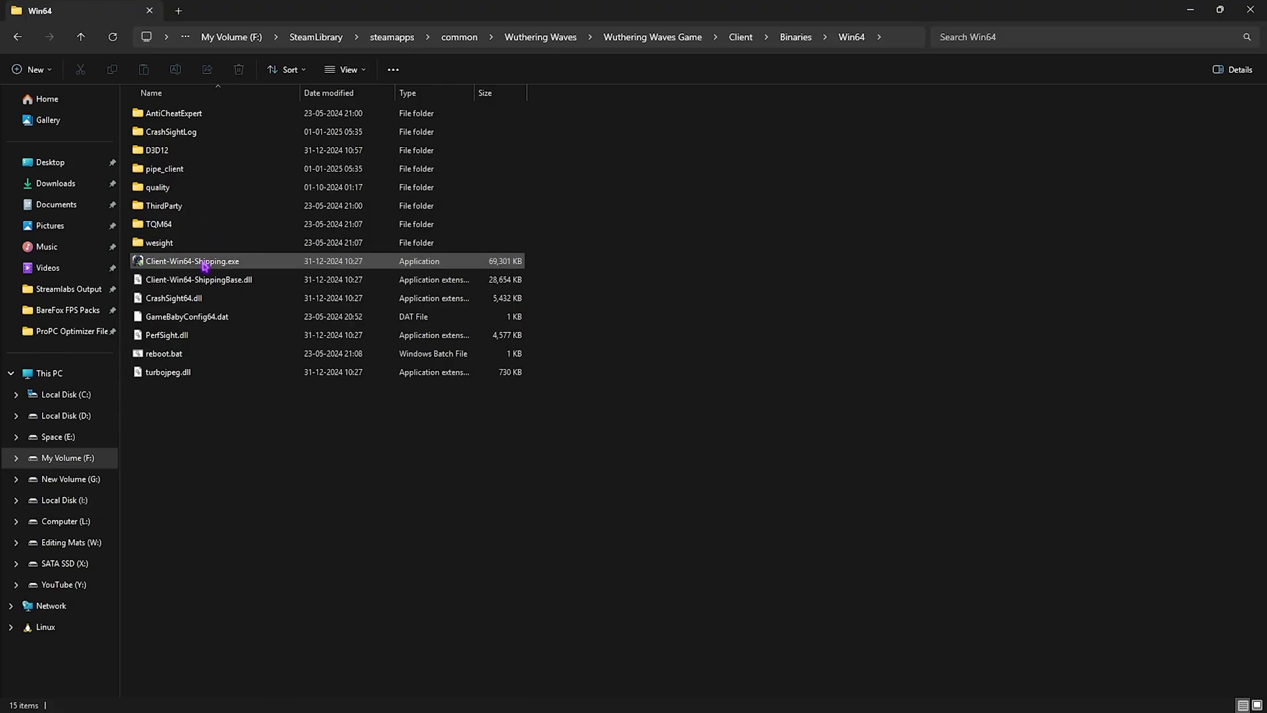
{"action": "left_click", "coordinate": [204, 266]}
{"action": "right_click", "coordinate": [204, 266]}
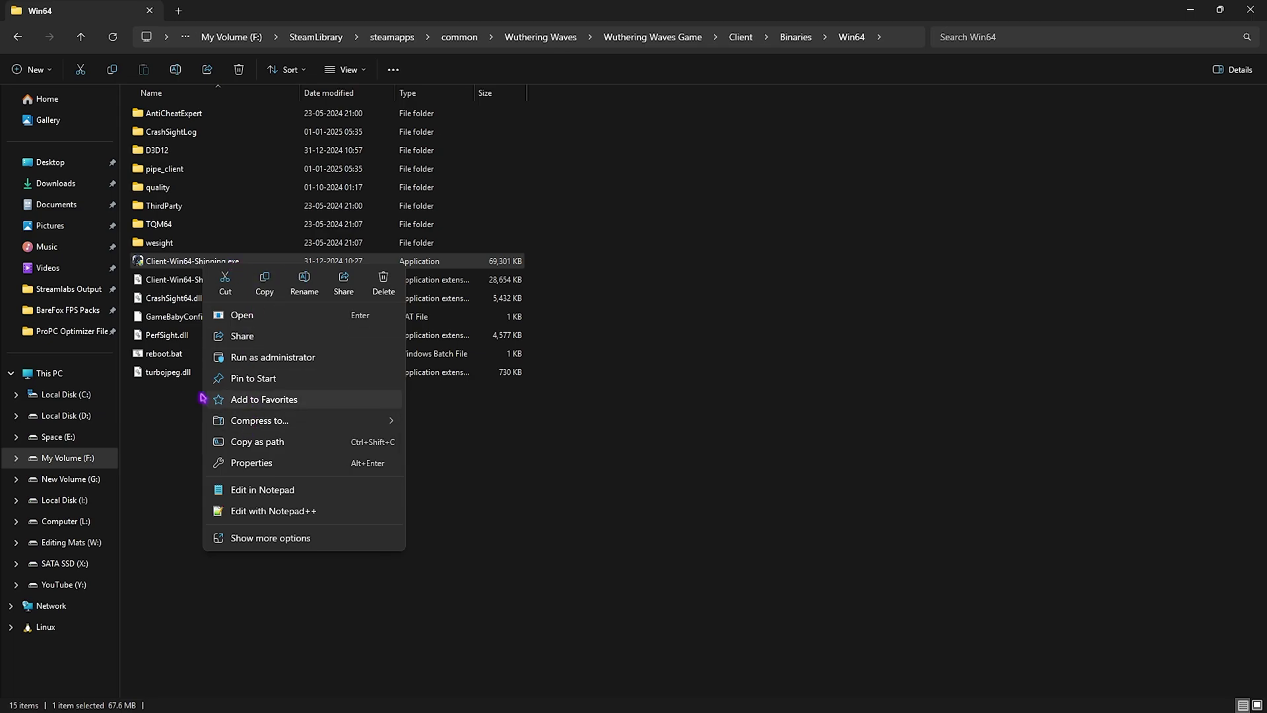
{"action": "left_click", "coordinate": [252, 463]}
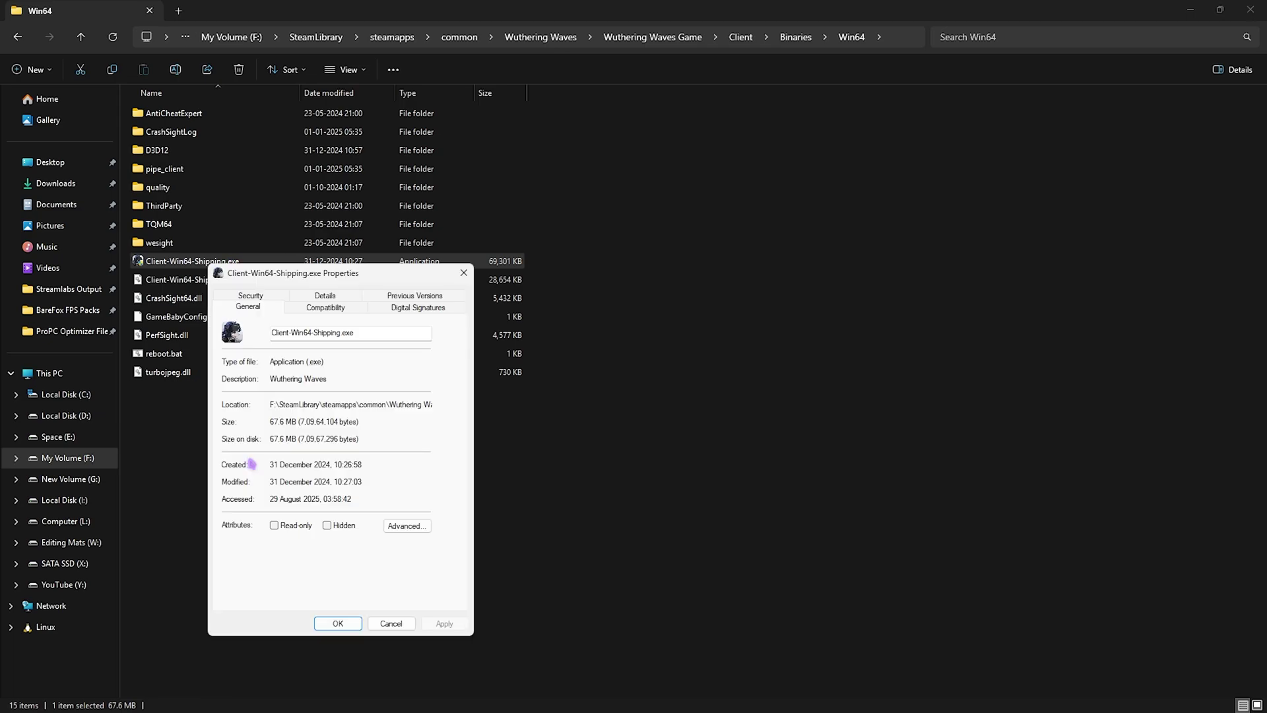
{"action": "left_click", "coordinate": [324, 311]}
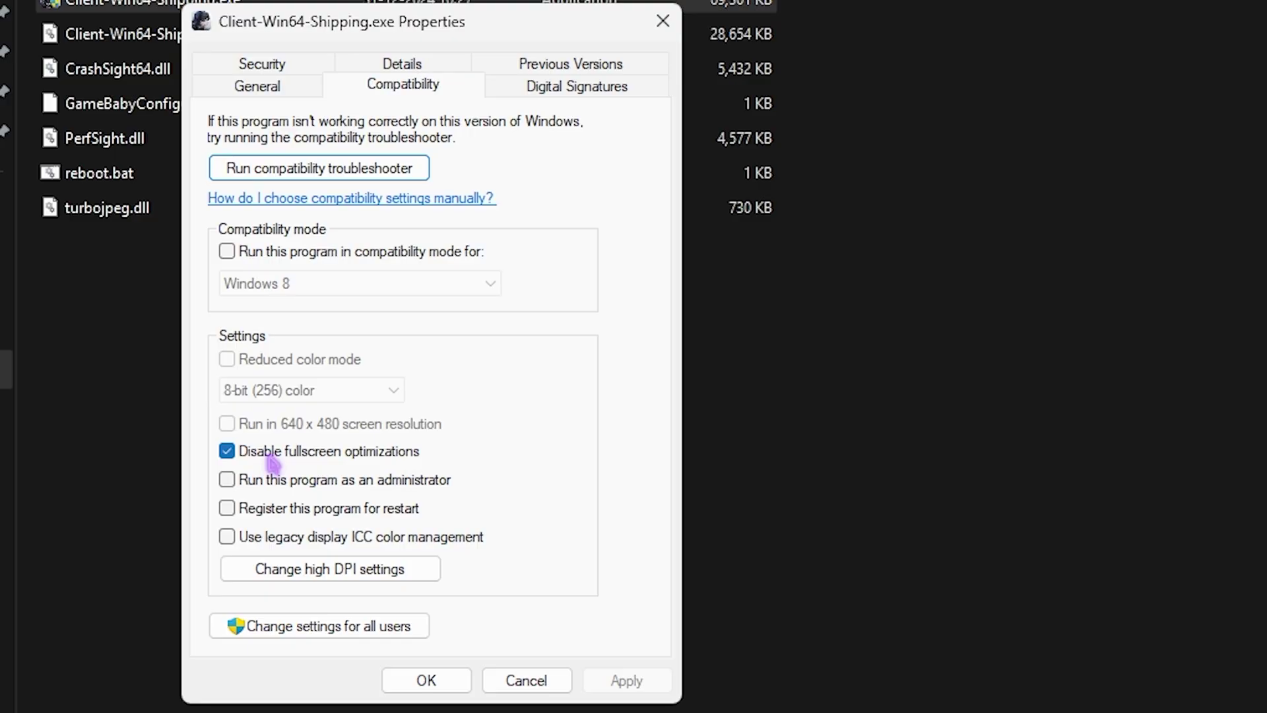
Confirm the high DPI scaling override performed by Application and accept the compatibility properties with fullscreen optimizations disabled.
{"action": "left_click", "coordinate": [311, 572]}
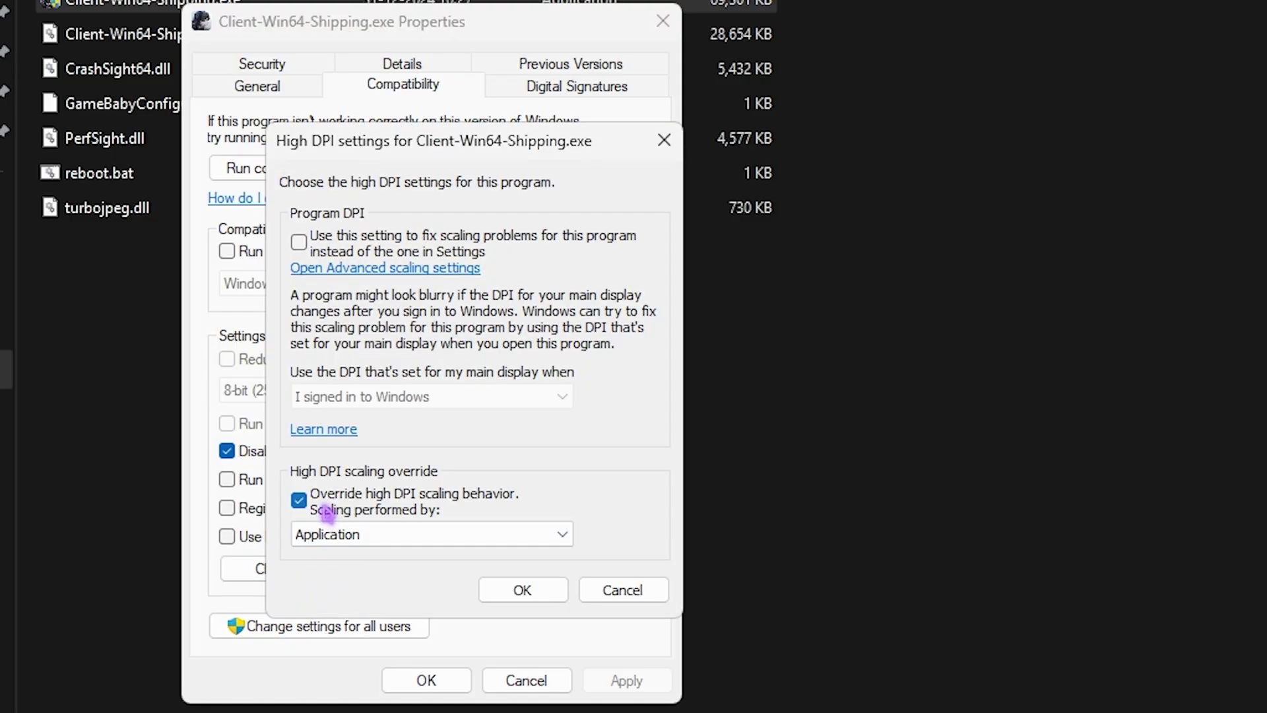
{"action": "left_click", "coordinate": [516, 599]}
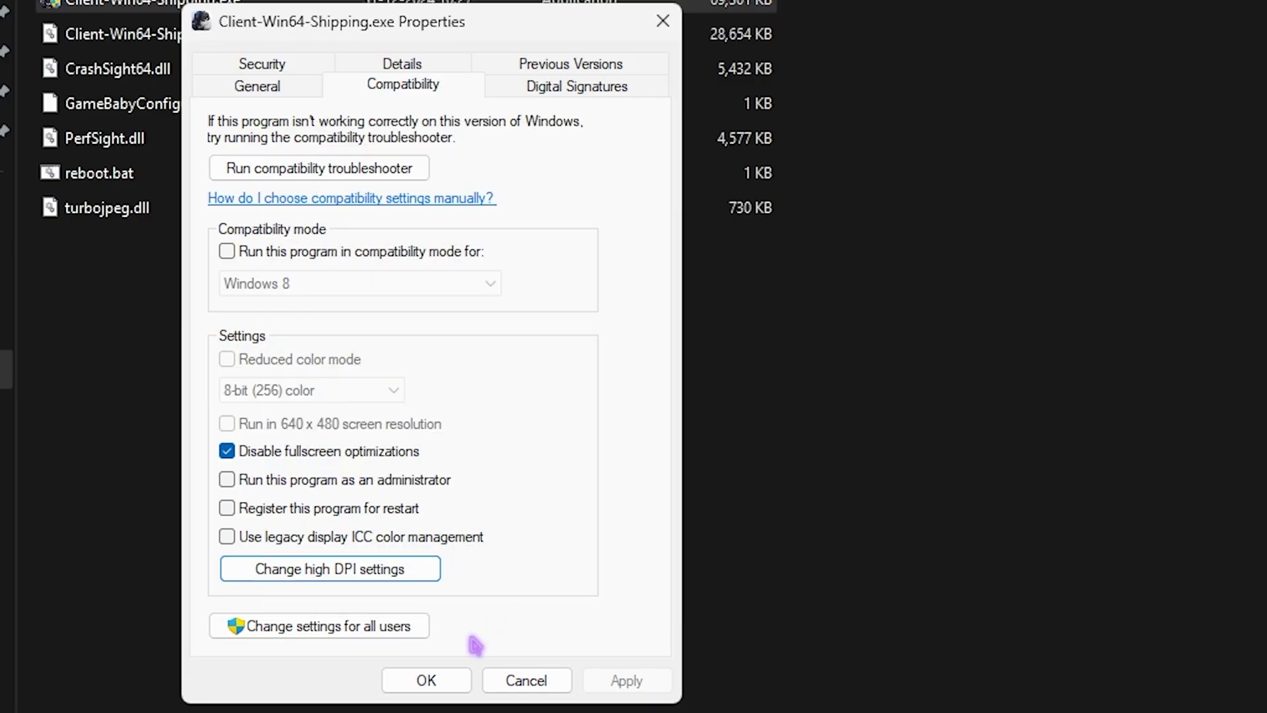
{"action": "left_click", "coordinate": [438, 682]}
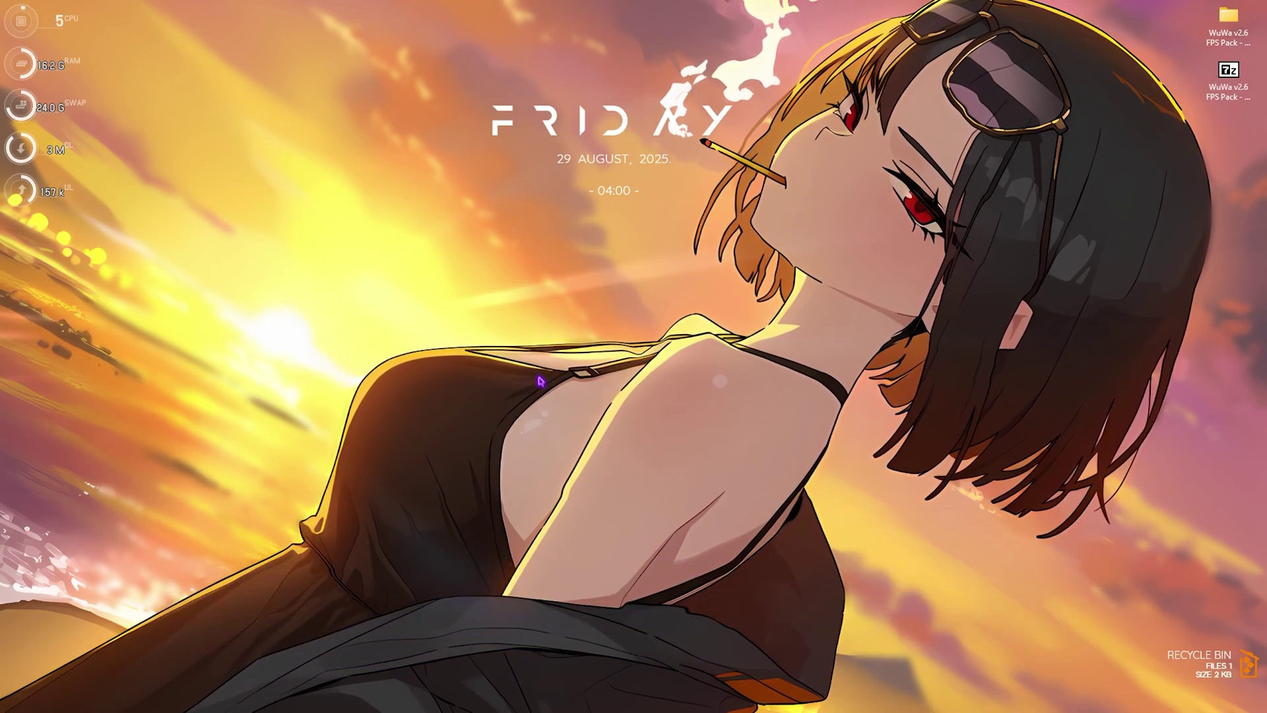
Open the Local Group Policy Editor and go to Computer Configuration > Administrative Templates > Windows Components > App Privacy.
{"action": "key", "text": "super"}
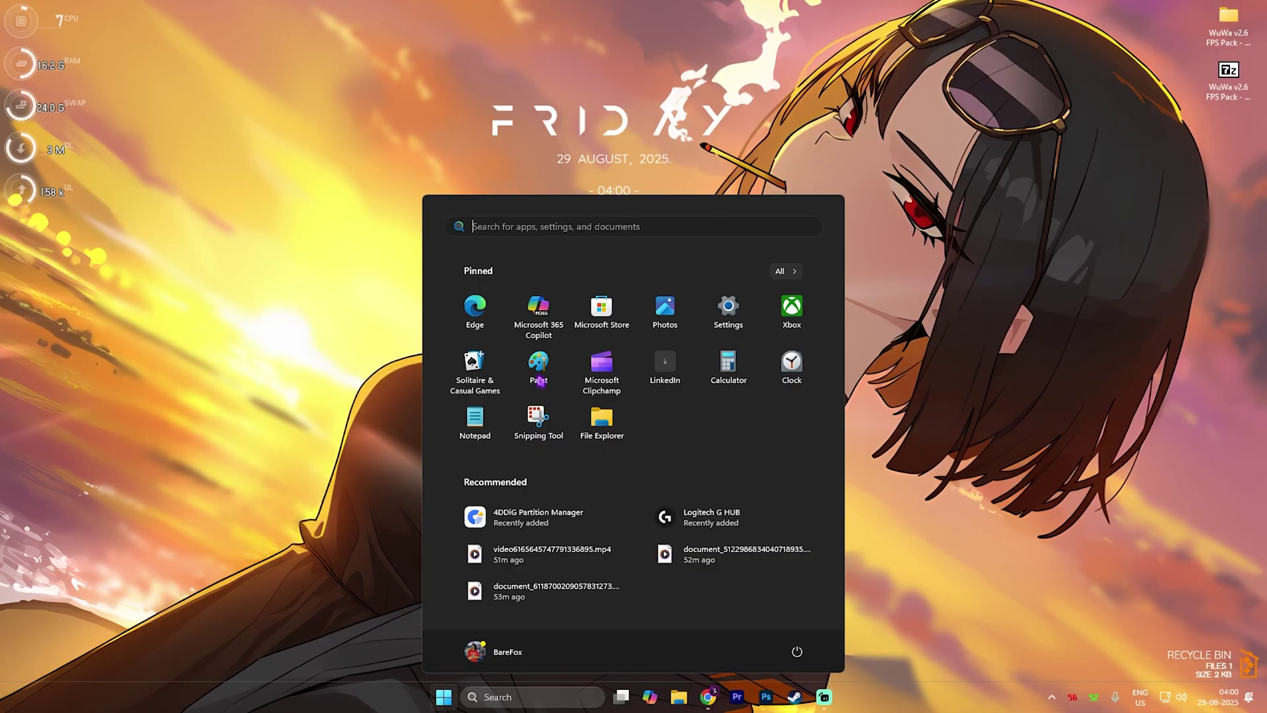
{"action": "type", "text": "edit group policy"}
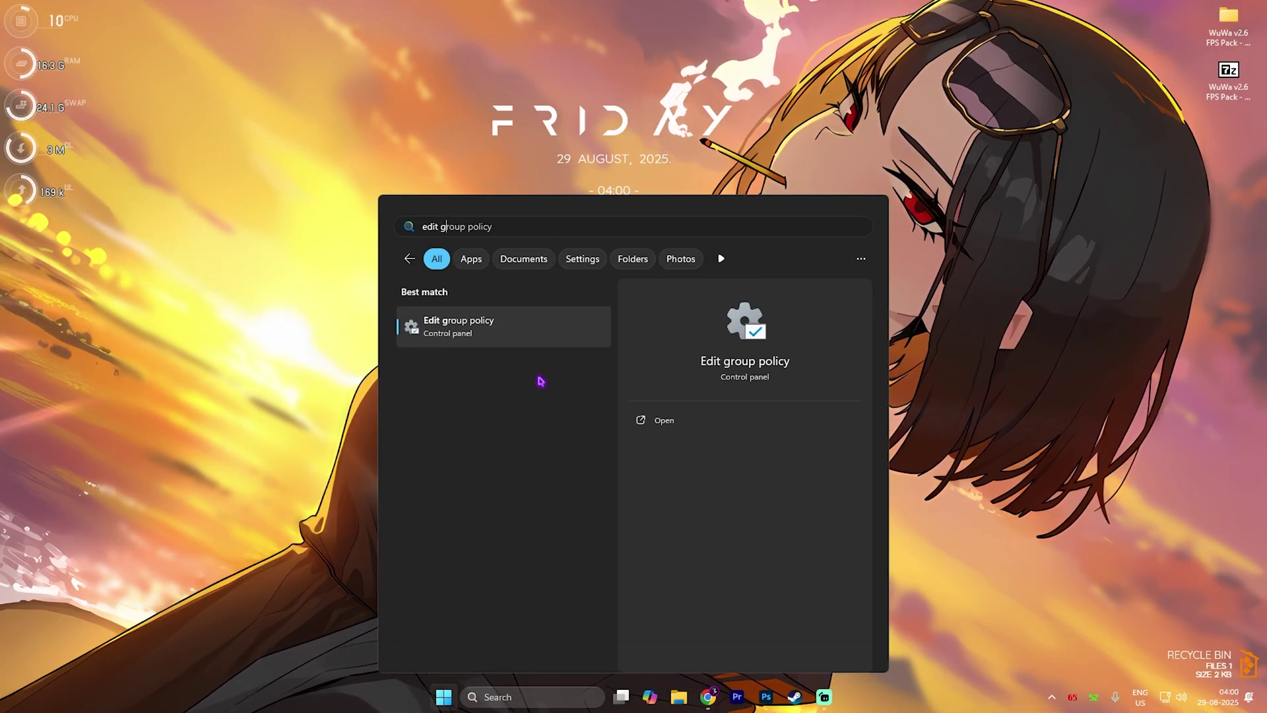
{"action": "key", "text": "Return"}
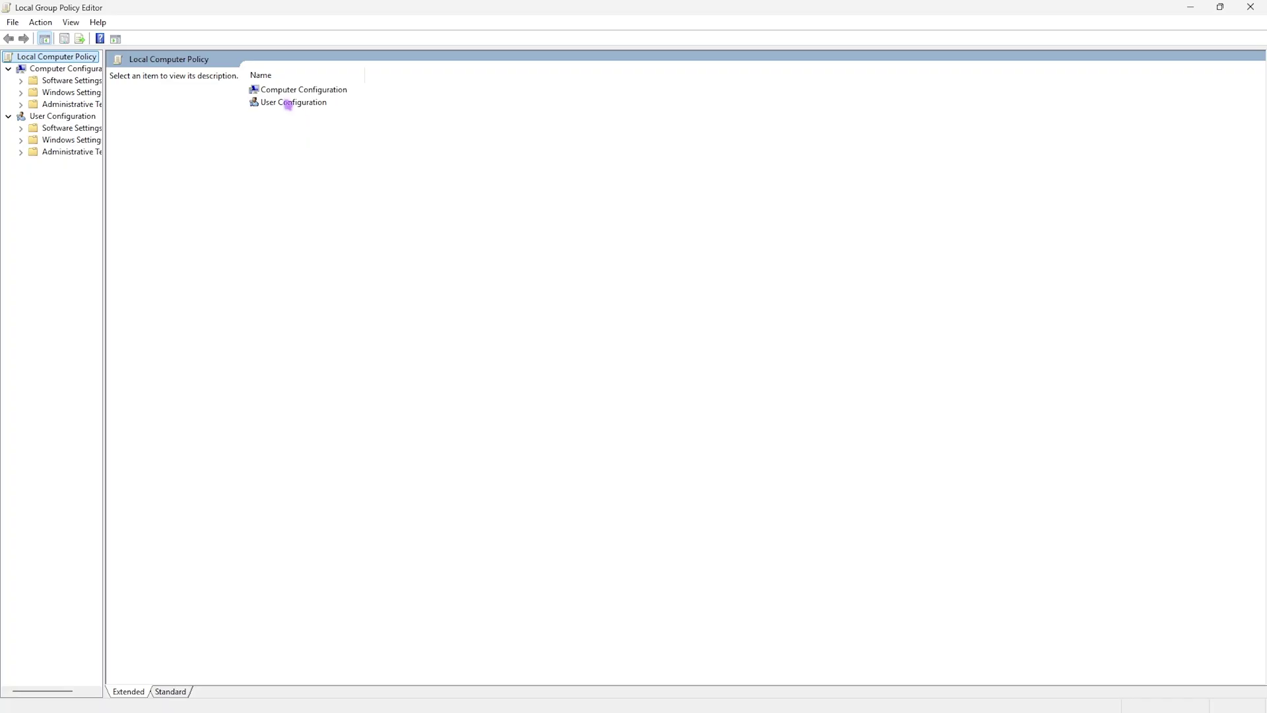
{"action": "double_click", "coordinate": [297, 92]}
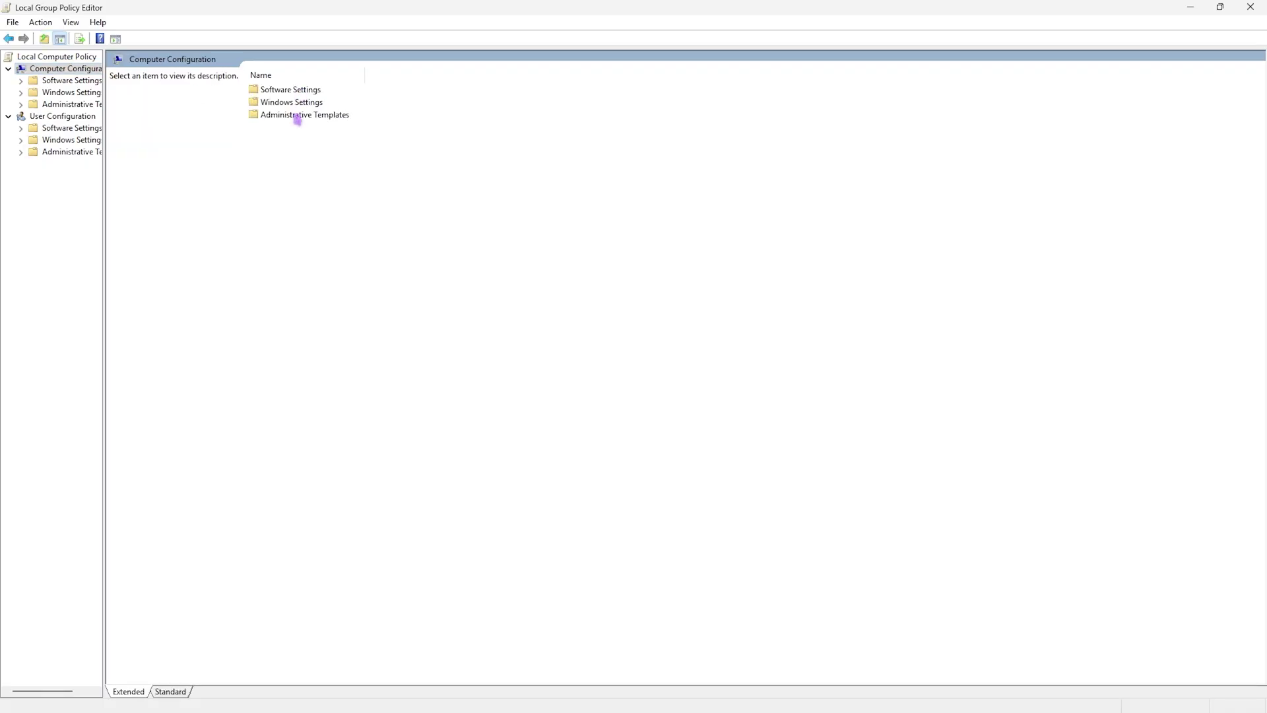
{"action": "double_click", "coordinate": [298, 117]}
{"action": "double_click", "coordinate": [292, 178]}
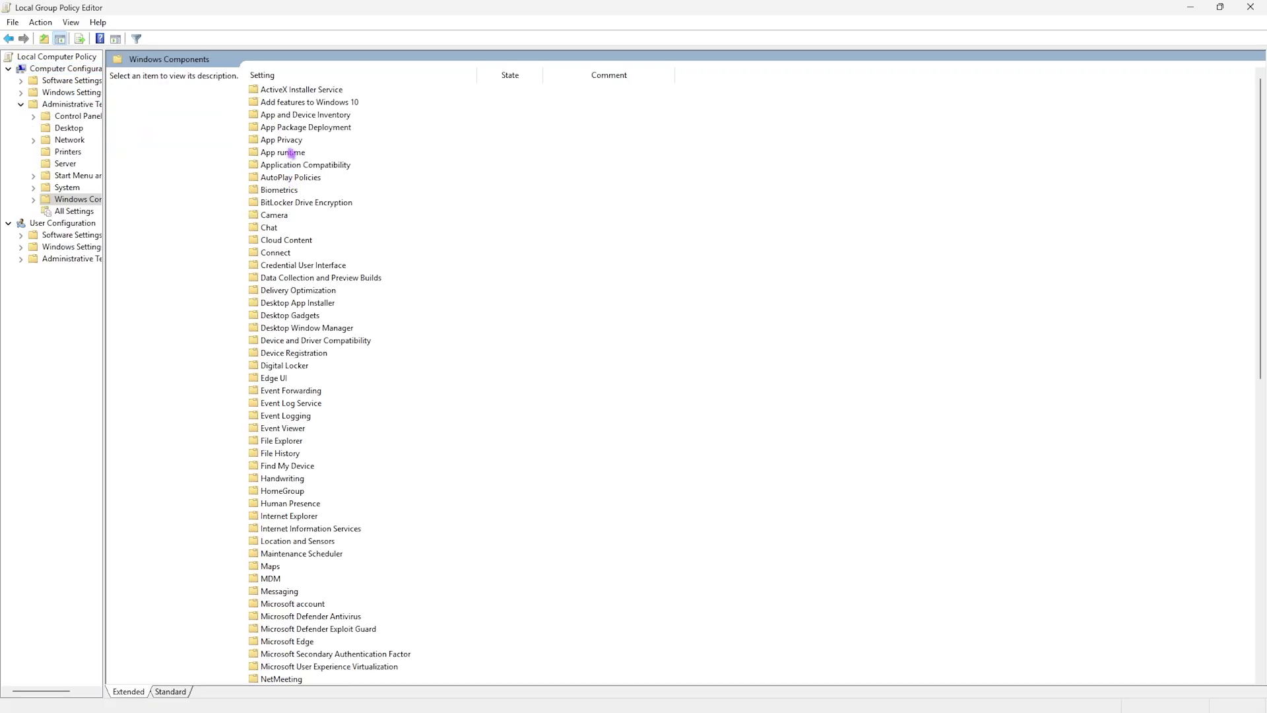
{"action": "double_click", "coordinate": [282, 140]}
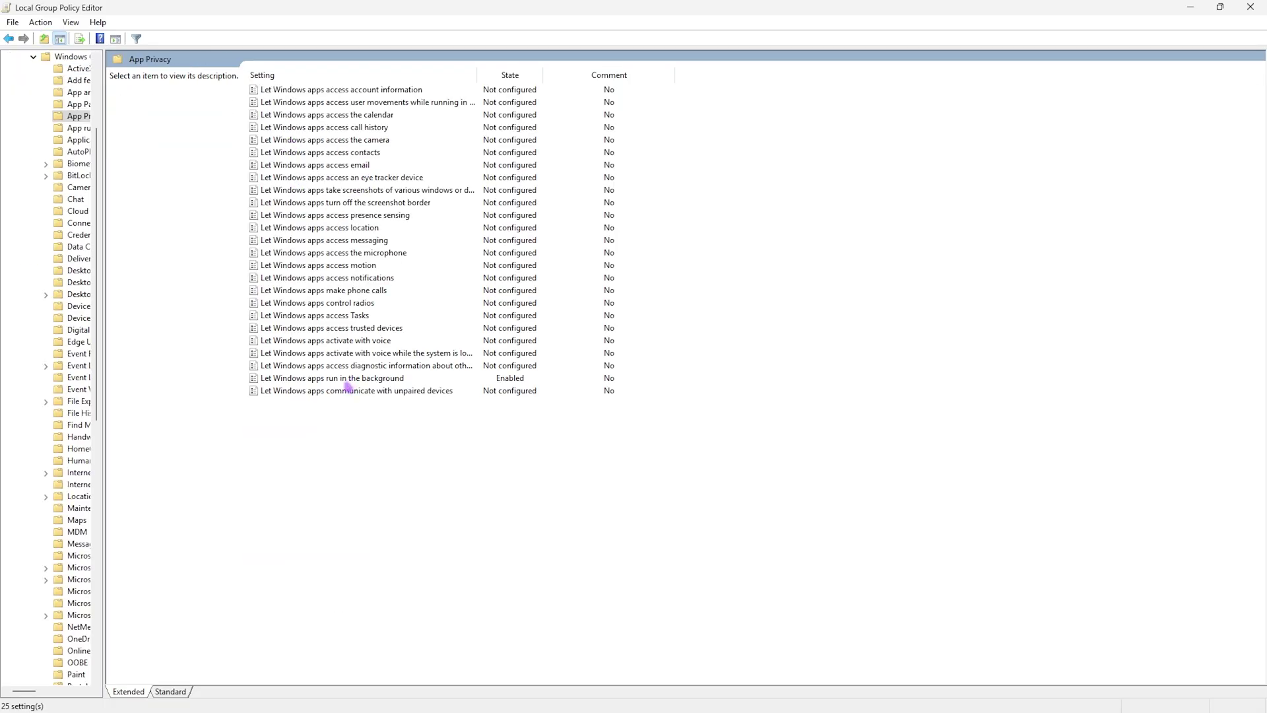
Confirm the "Let Windows apps run in the background" policy as Enabled with Force Deny, and close the policy editor.
{"action": "double_click", "coordinate": [378, 380]}
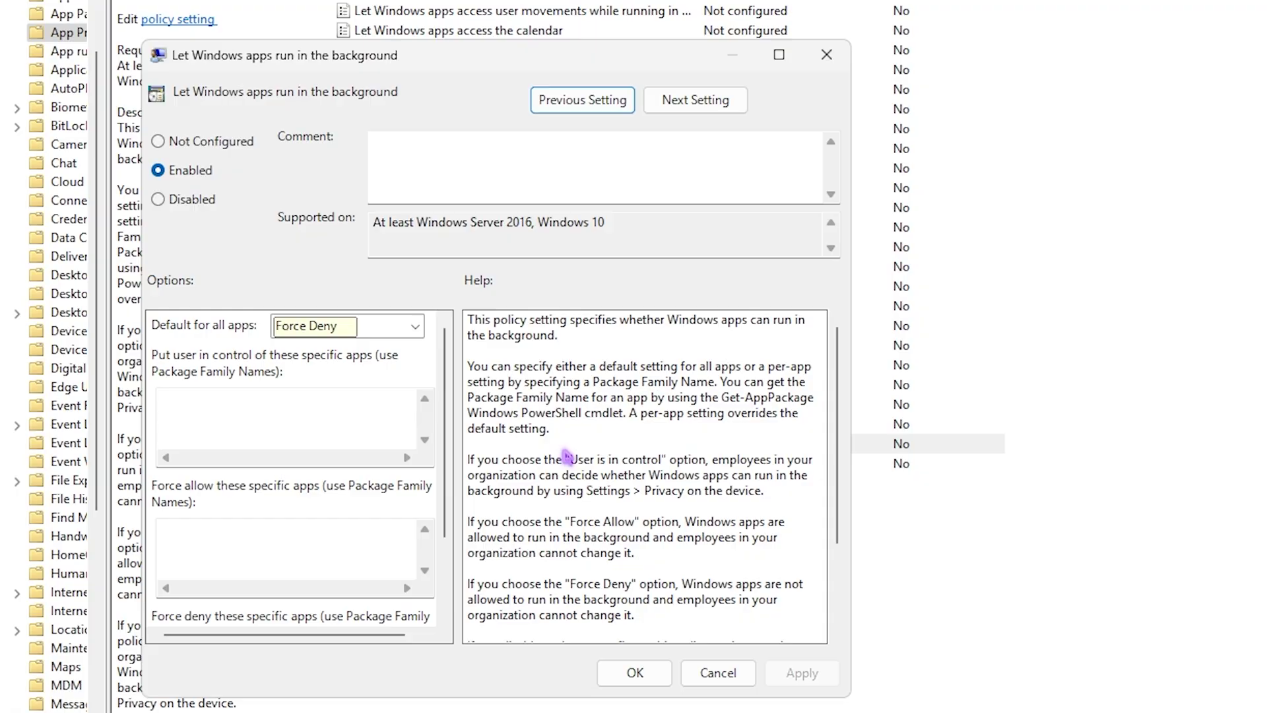
{"action": "left_click", "coordinate": [635, 672]}
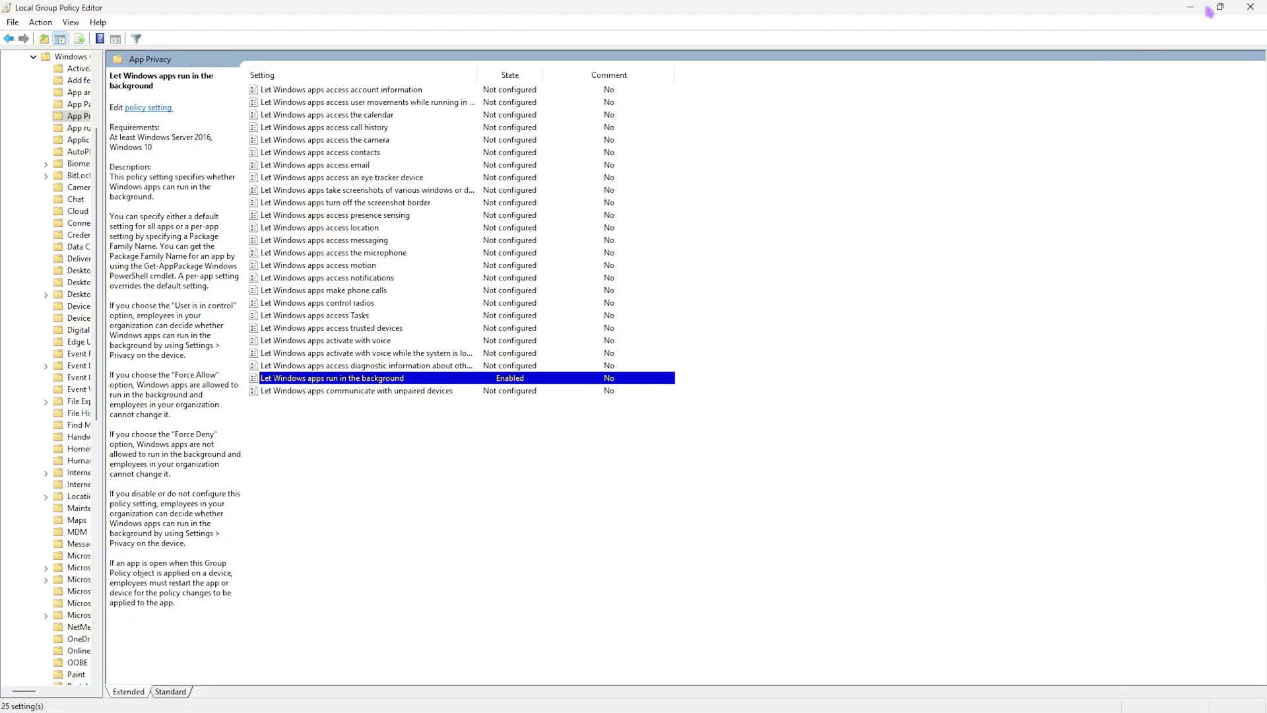
{"action": "left_click", "coordinate": [1251, 7]}
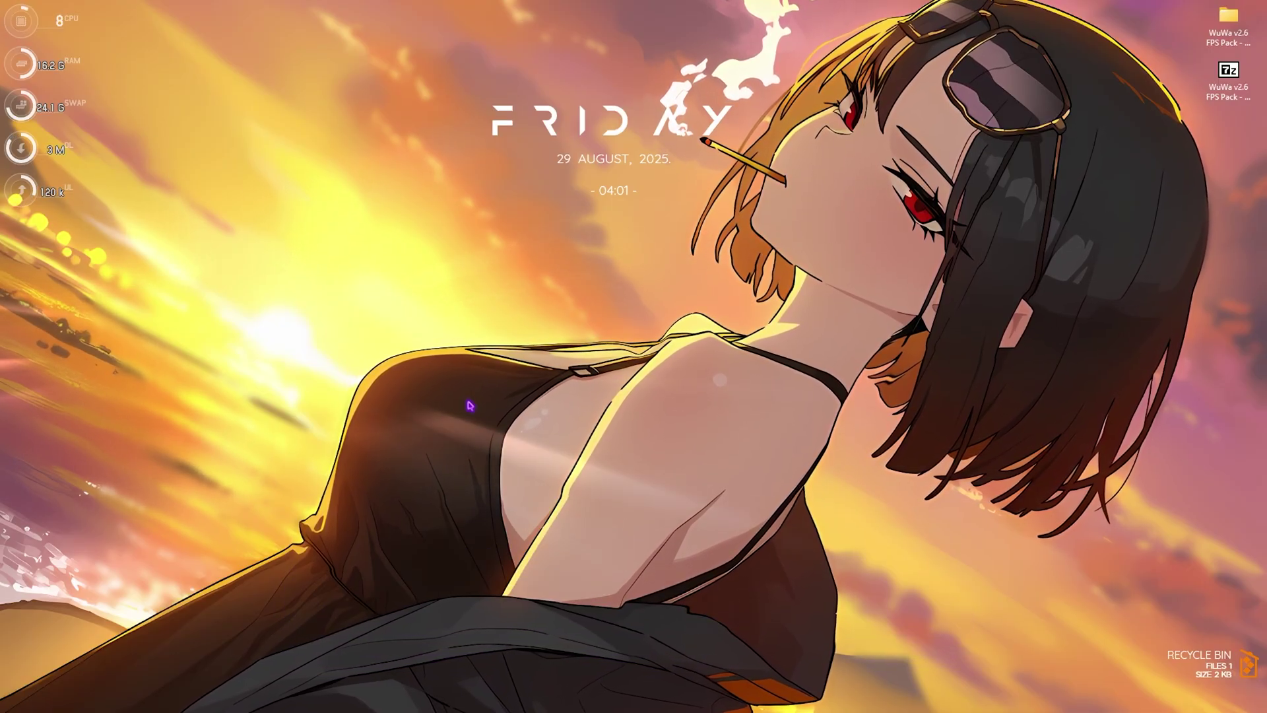
Open the NVIDIA App and go to its driver section.
{"action": "key", "text": "super"}
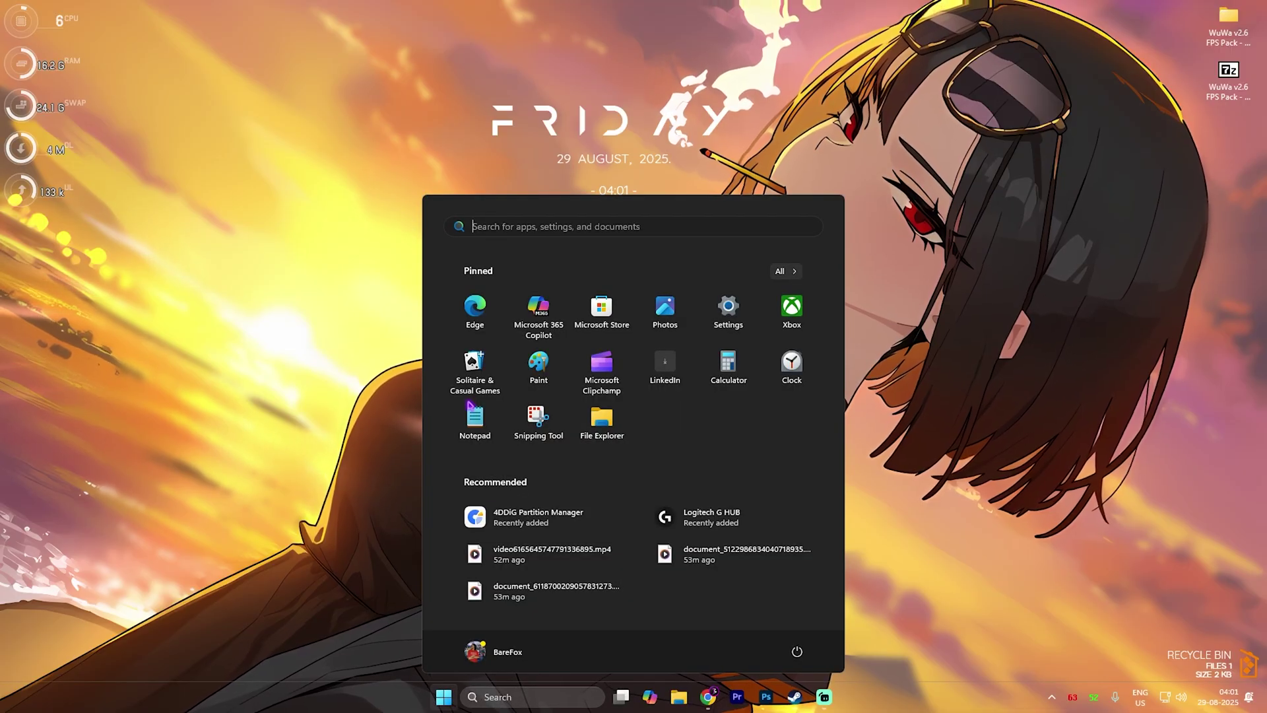
{"action": "type", "text": "nvIDIA App"}
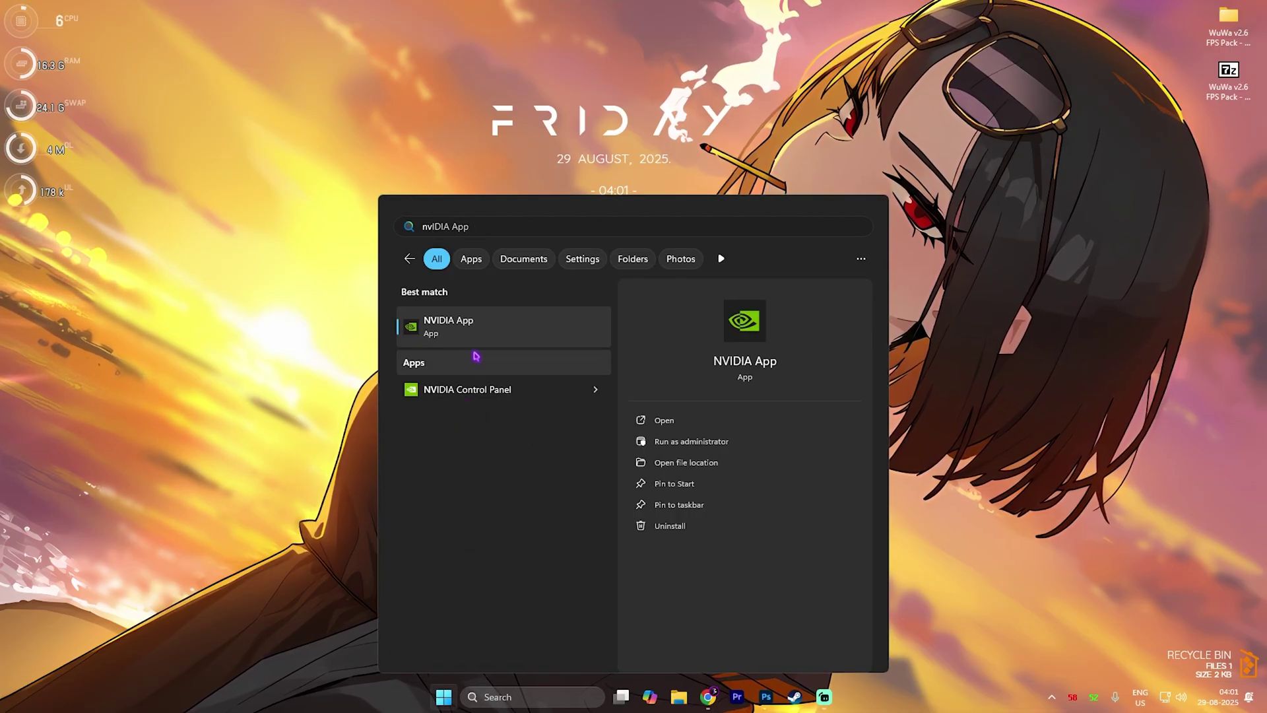
{"action": "left_click", "coordinate": [460, 338]}
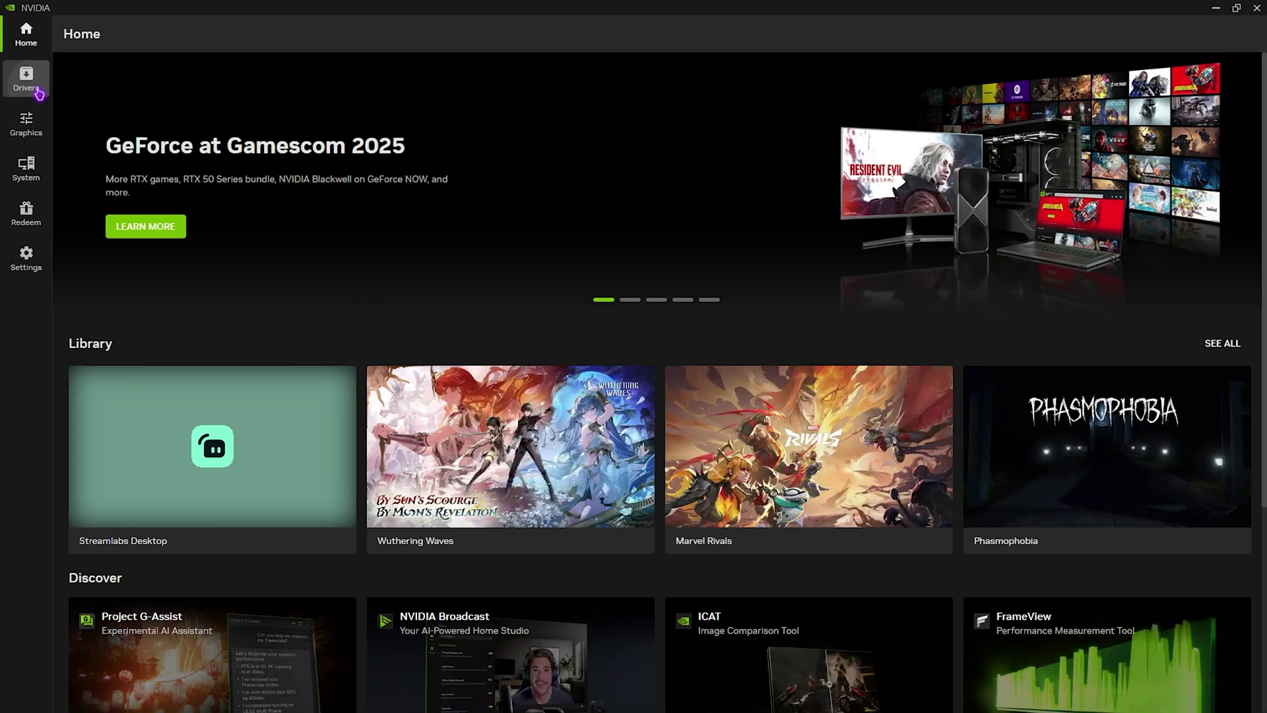
{"action": "left_click", "coordinate": [39, 91]}
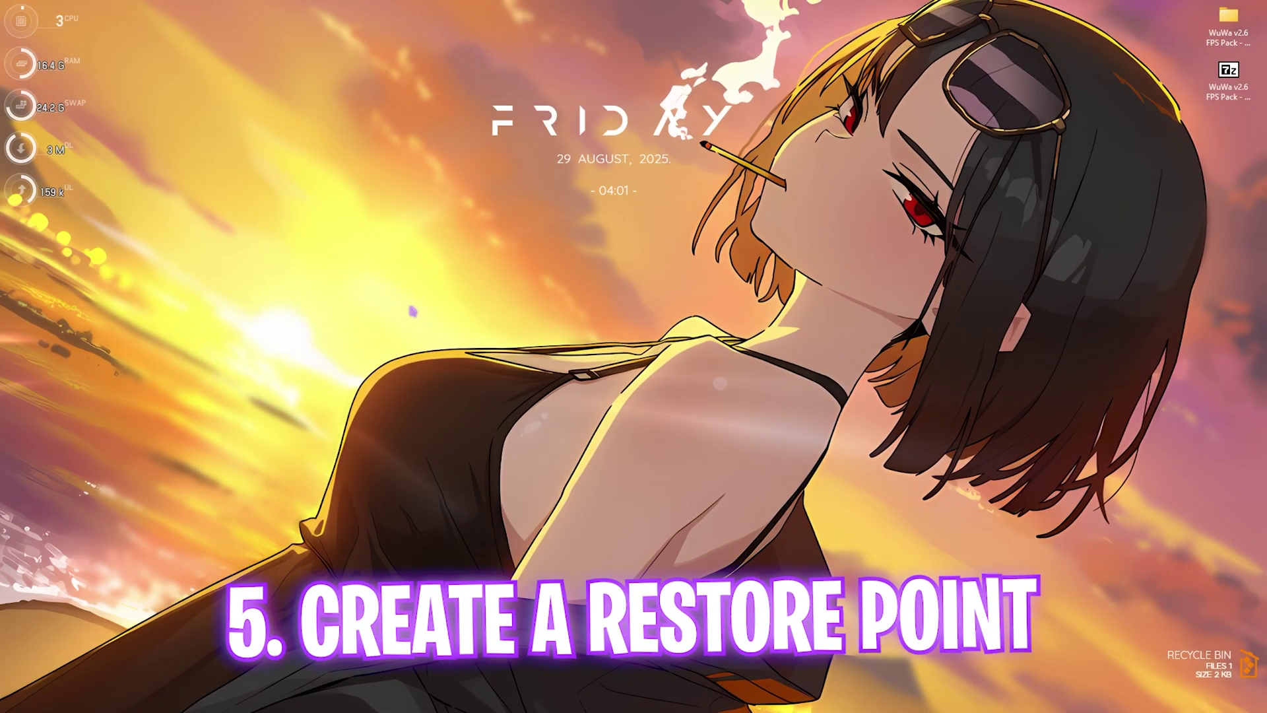
Create a system restore point described as WuW through System Protection and close the System Properties.
{"action": "key", "text": "super"}
{"action": "type", "text": "crea"}
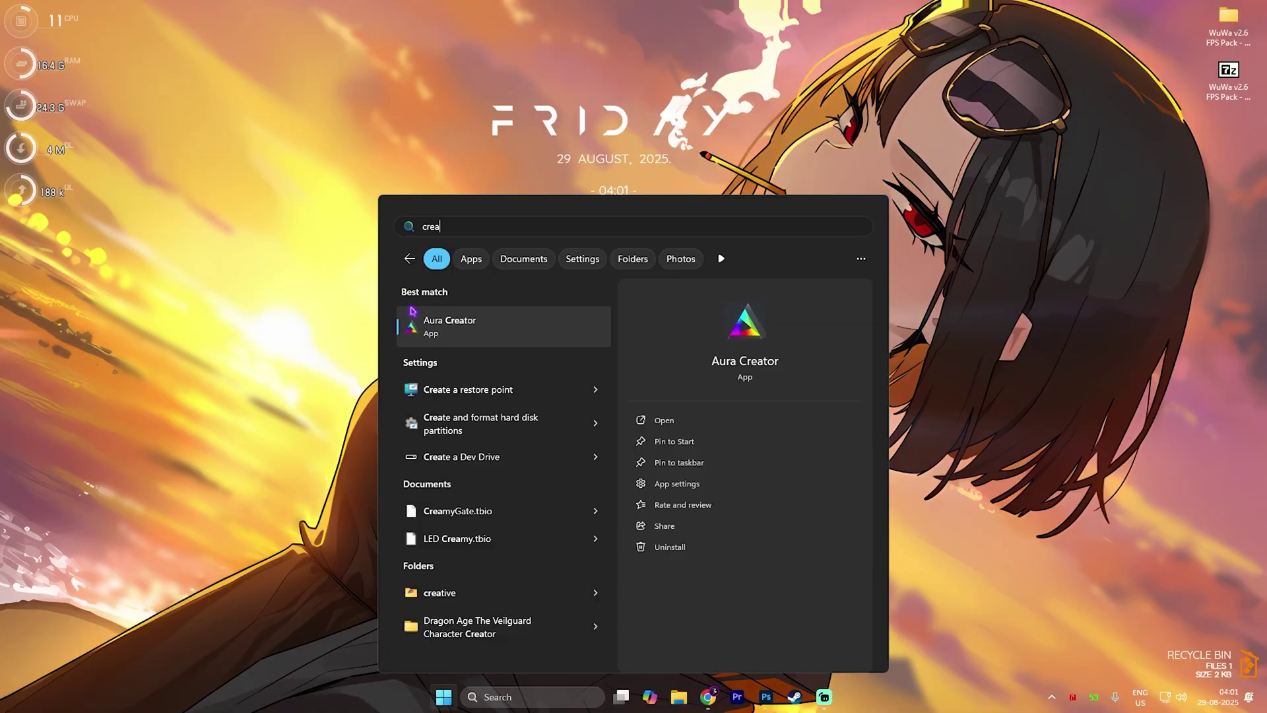
{"action": "type", "text": "te a restore point"}
{"action": "key", "text": "Return"}
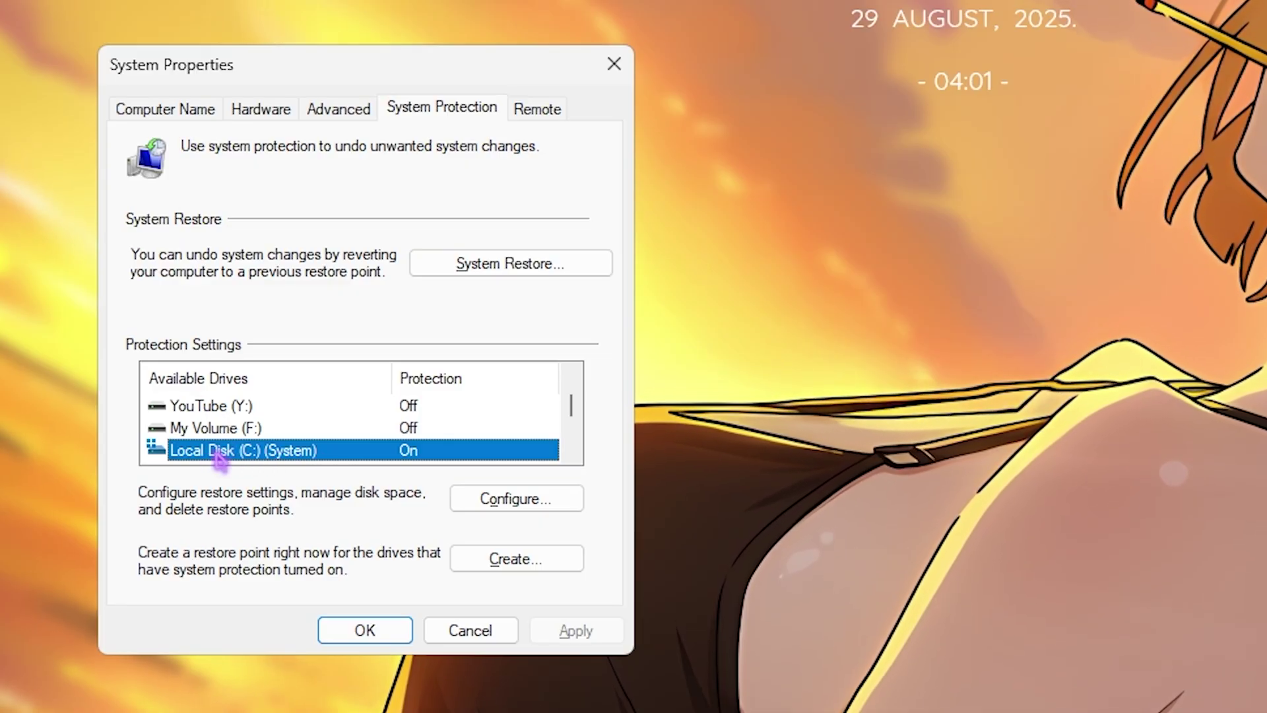
{"action": "left_click", "coordinate": [462, 558]}
{"action": "type", "text": "WuW"}
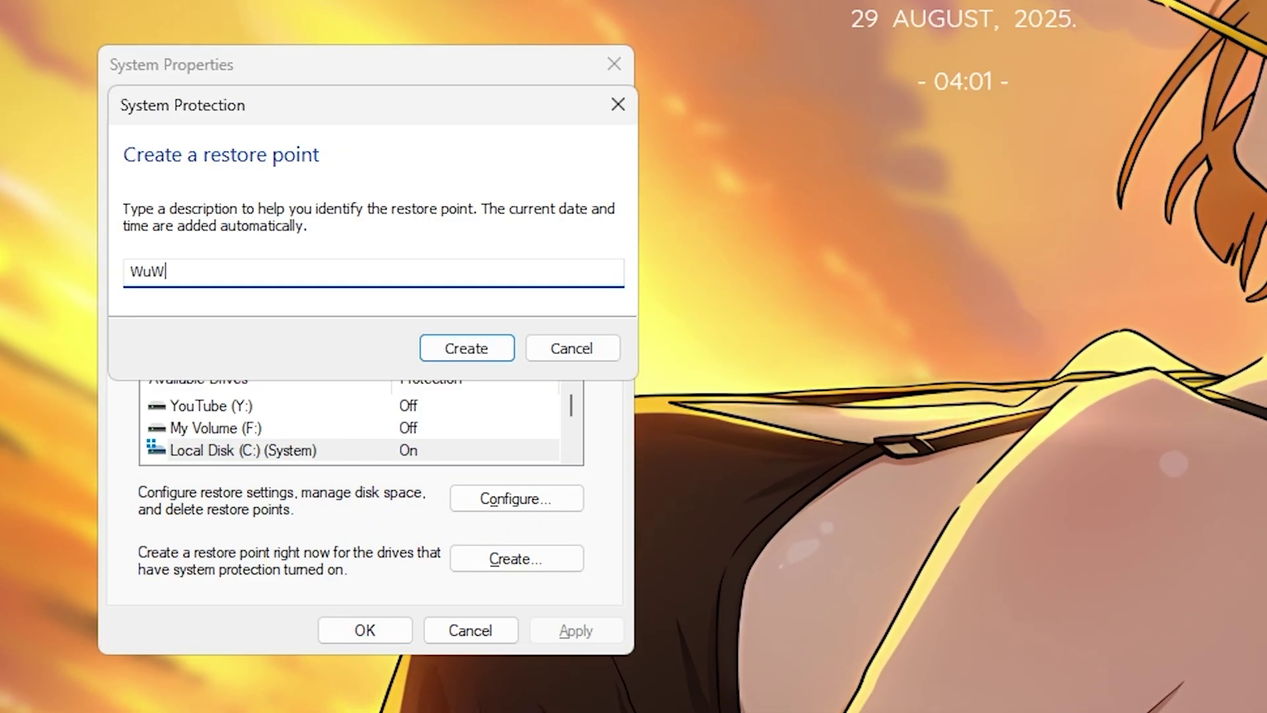
{"action": "key", "text": "Return"}
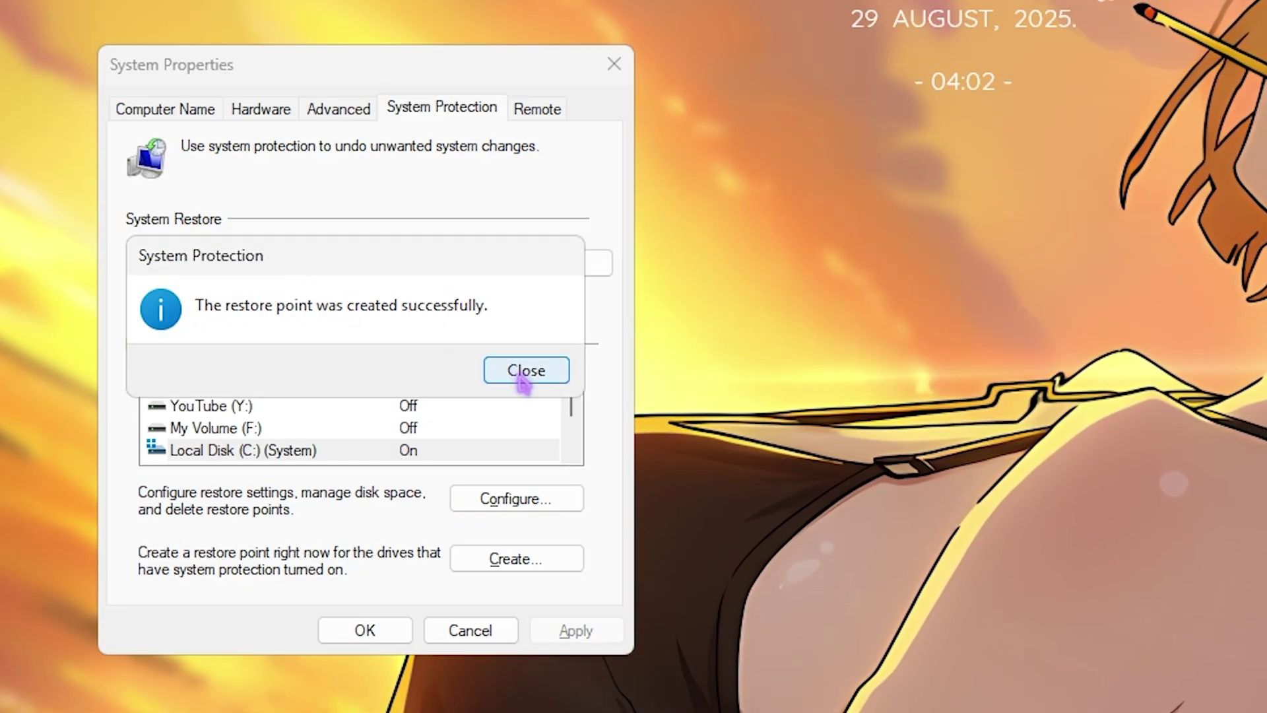
{"action": "left_click", "coordinate": [526, 370]}
{"action": "left_click", "coordinate": [613, 64]}
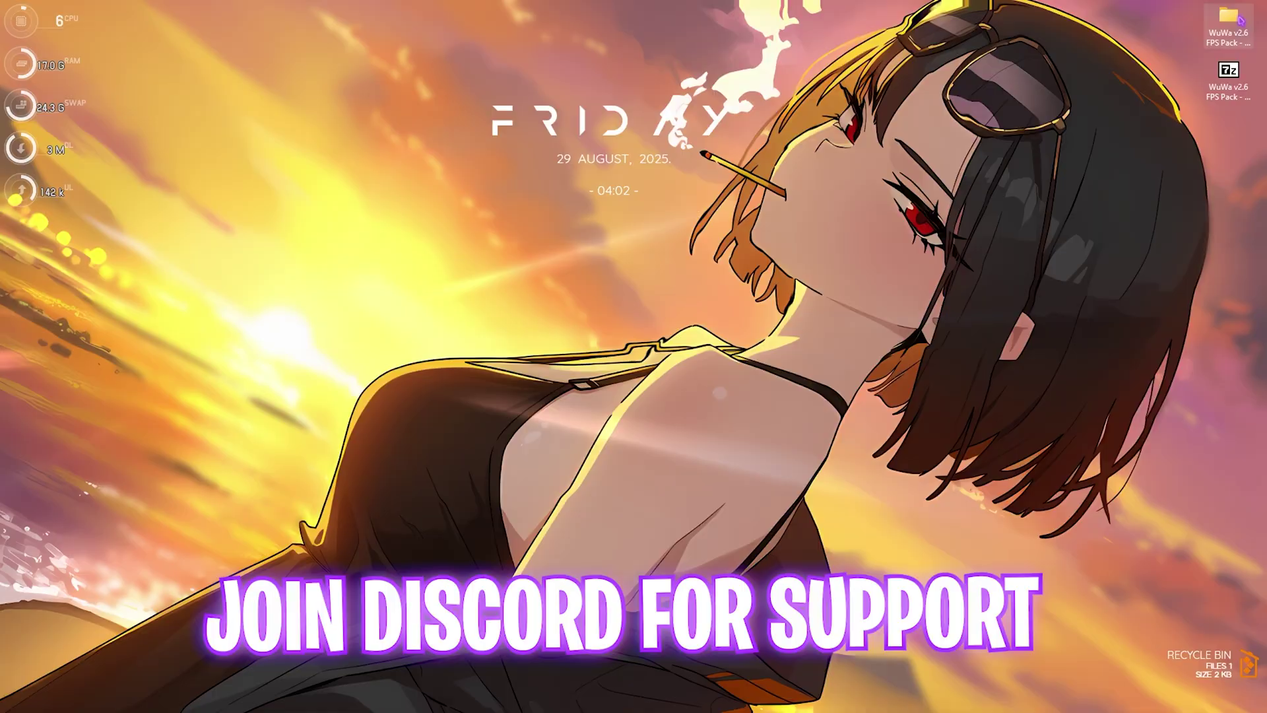
Open the WuWa v2.6 FPS Pack folder from the desktop and examine the INTEL and AMD registry files in 1- CPU Priority.
{"action": "double_click", "coordinate": [1228, 17]}
{"action": "left_click_drag", "start_coordinate": [255, 280], "coordinate": [212, 116]}
{"action": "left_click", "coordinate": [213, 330]}
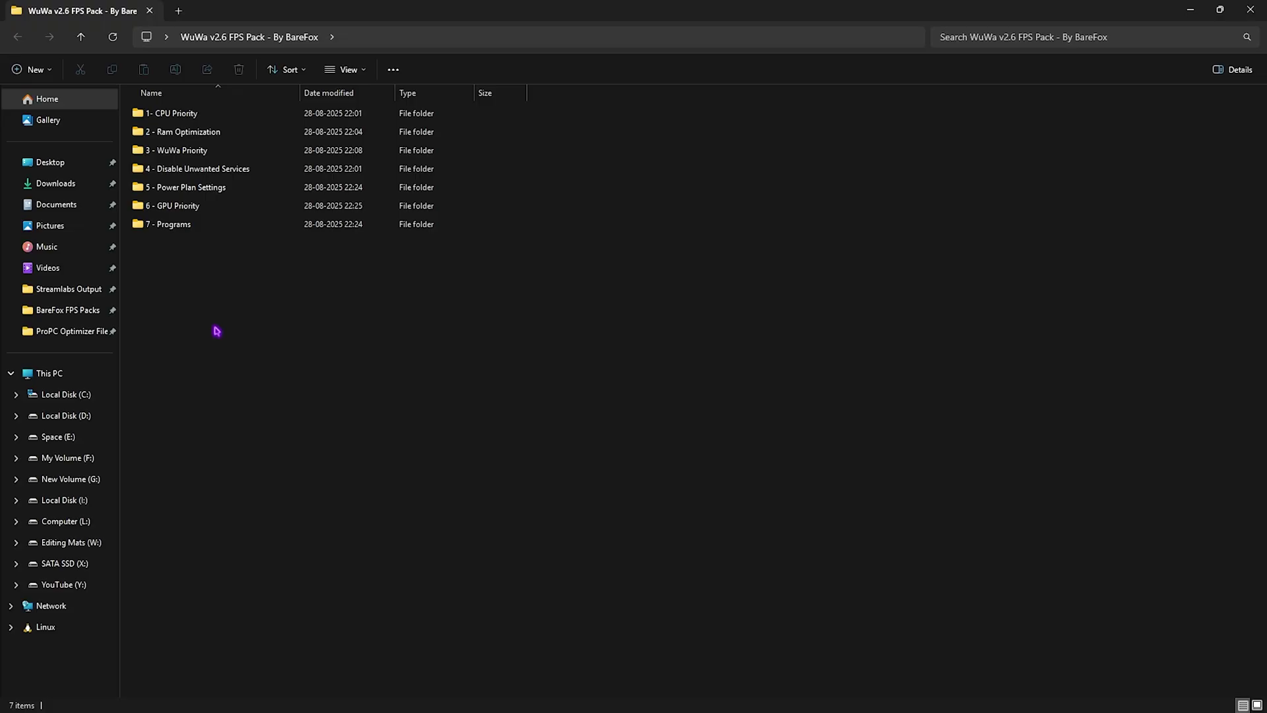
{"action": "double_click", "coordinate": [175, 122]}
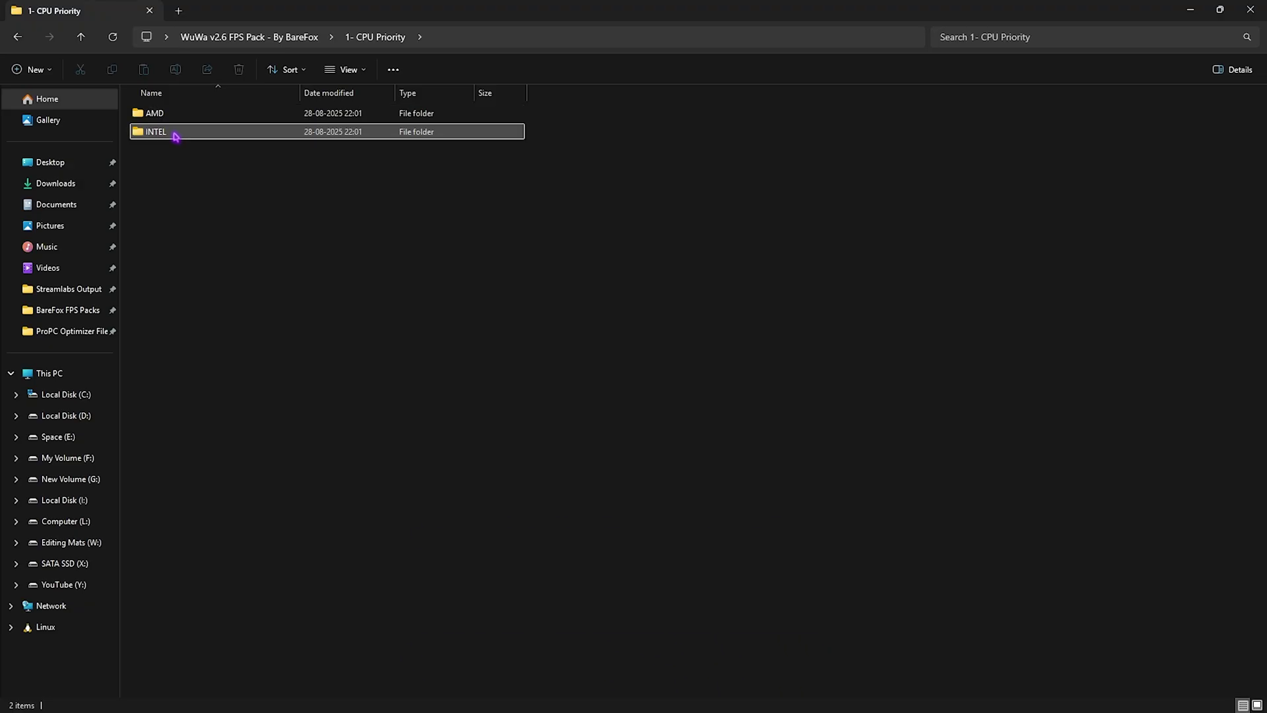
{"action": "double_click", "coordinate": [170, 132]}
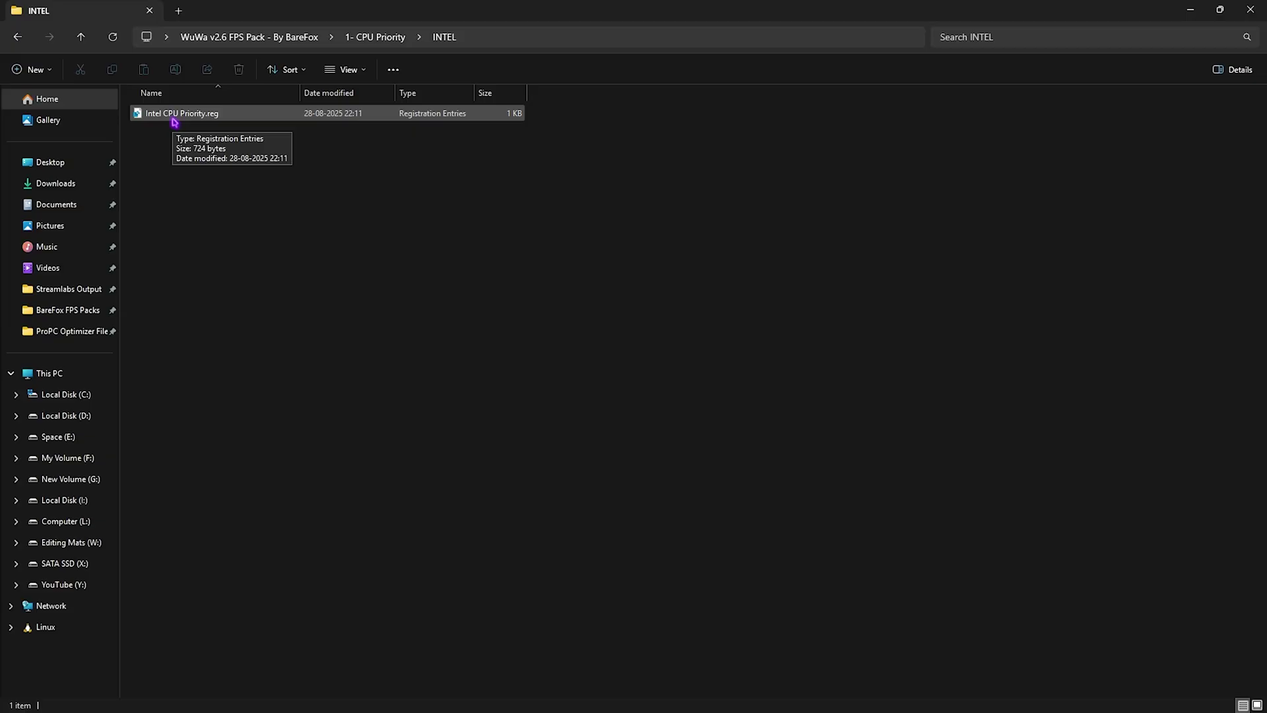
{"action": "left_click", "coordinate": [374, 37]}
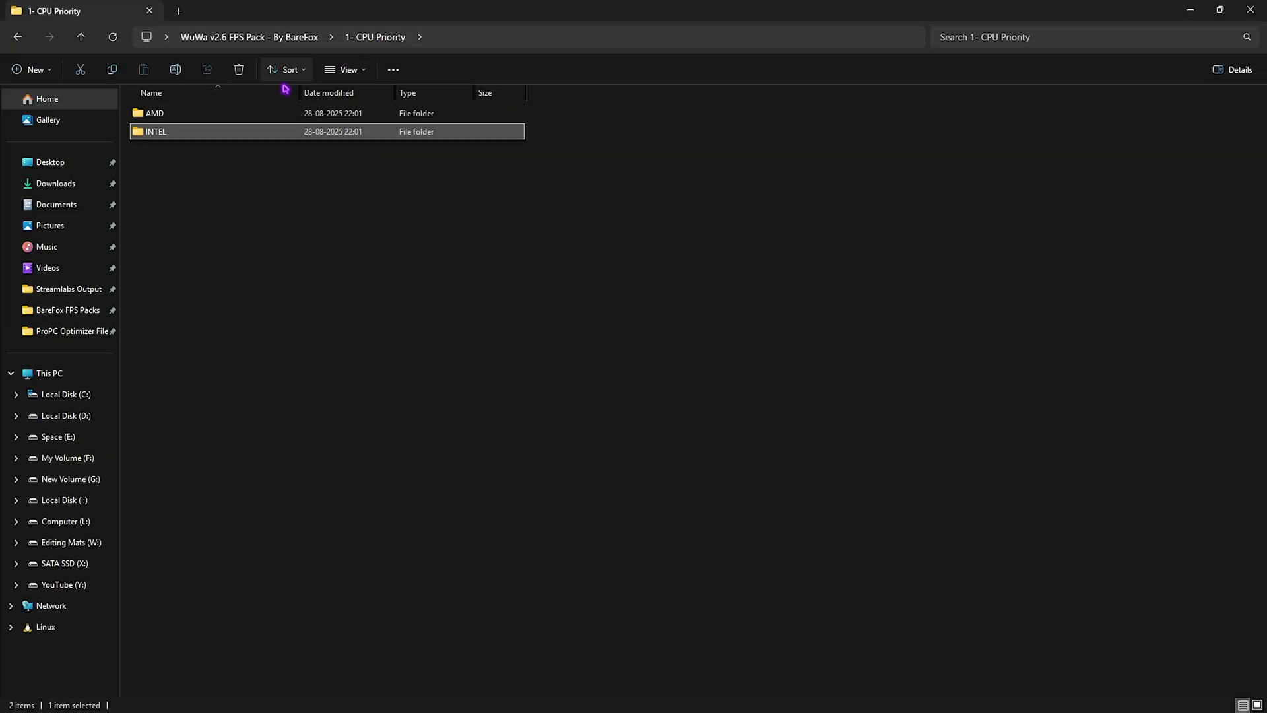
{"action": "double_click", "coordinate": [210, 113]}
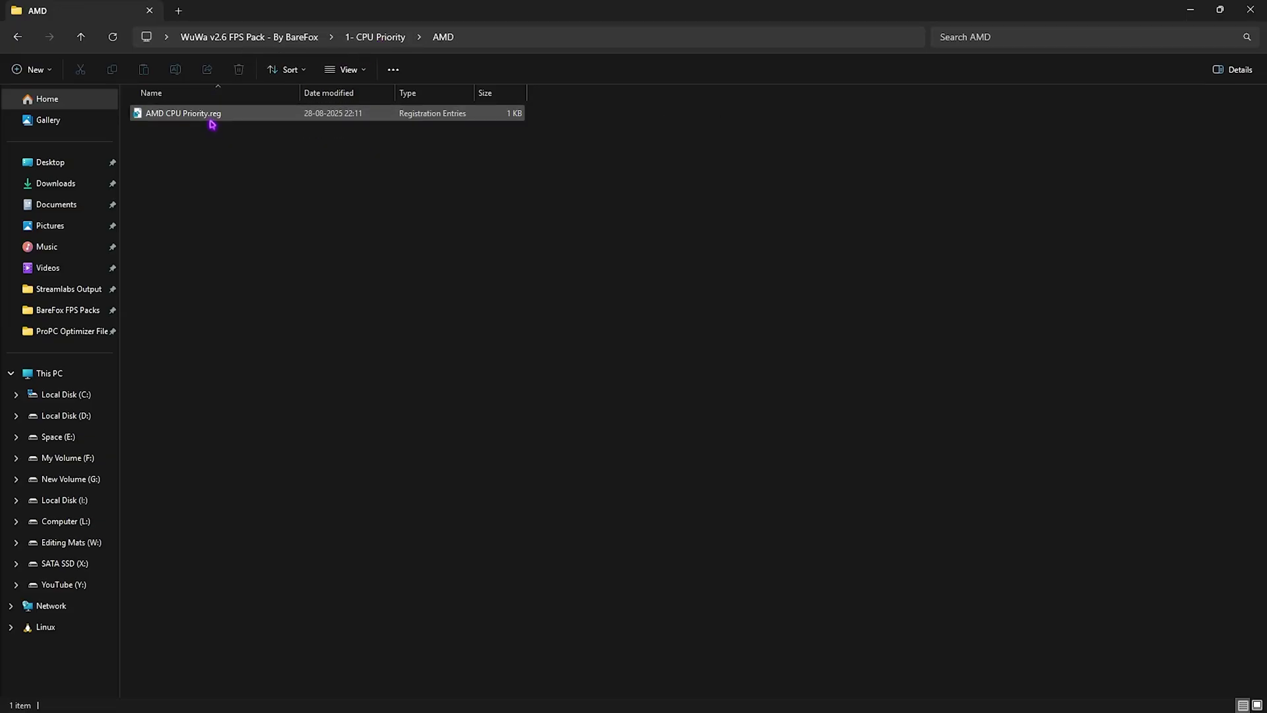
Go to the 2 - Ram Optimization folder and locate the 32GB Ram.reg and Reset to Default.reg files.
{"action": "left_click", "coordinate": [249, 38]}
{"action": "double_click", "coordinate": [168, 134]}
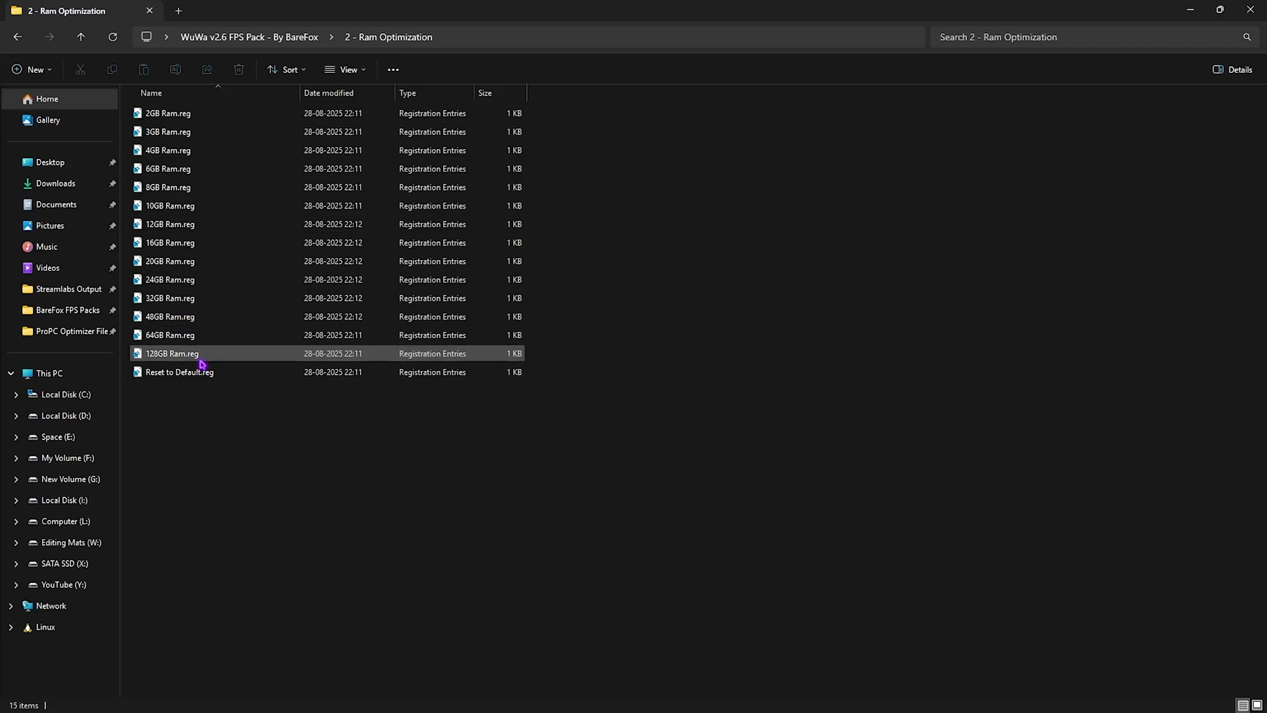
{"action": "left_click", "coordinate": [192, 305]}
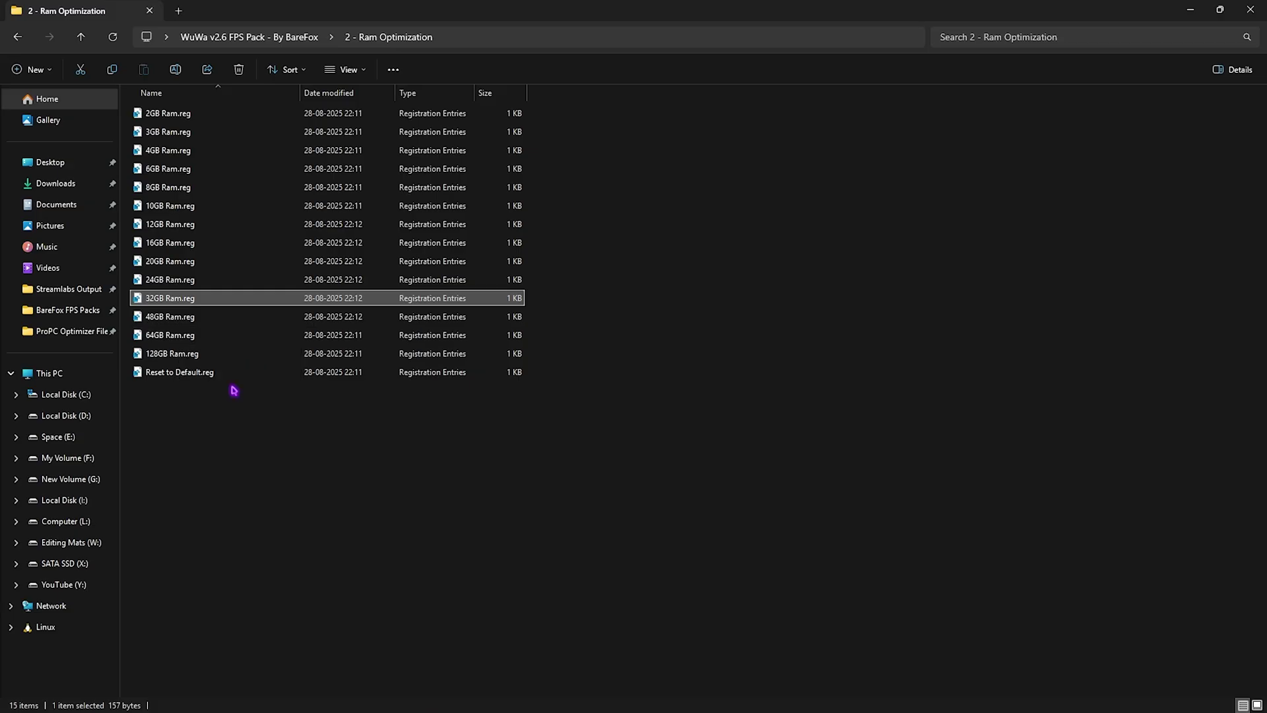
{"action": "left_click", "coordinate": [206, 372]}
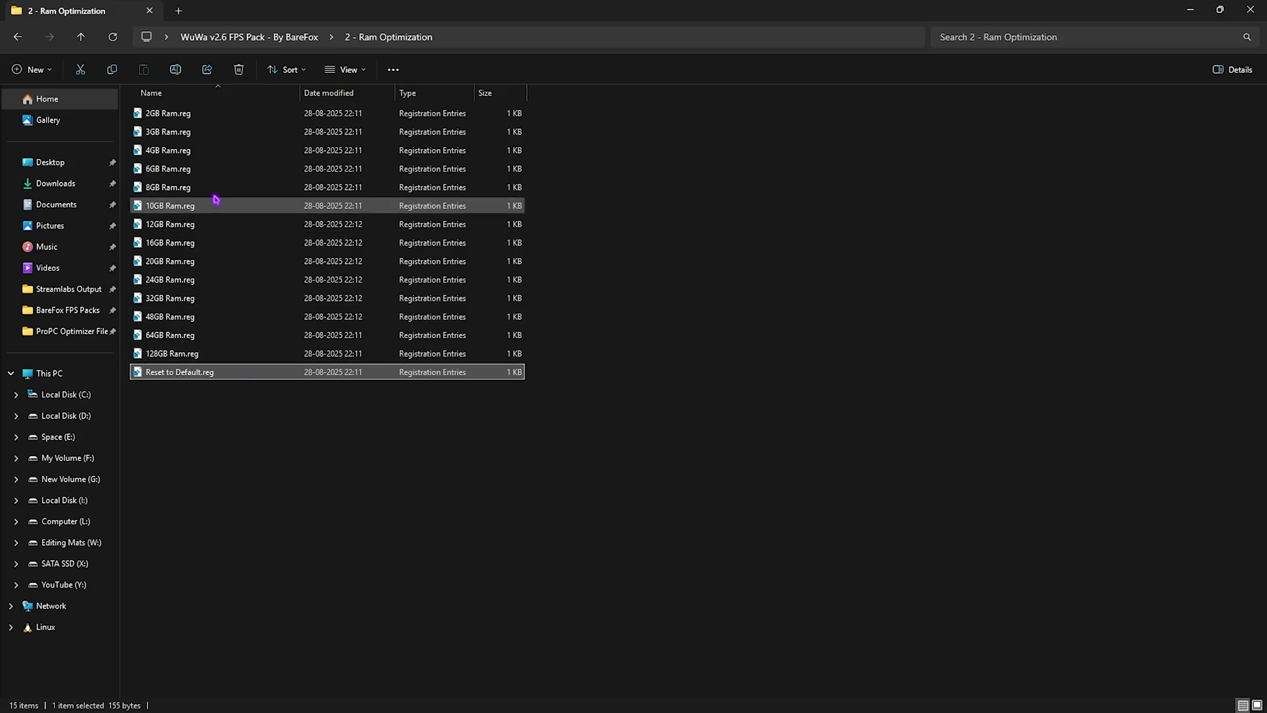
Review the Wuthering Waves priority registry files in 3 - WuWa Priority and return to the pack folder.
{"action": "left_click", "coordinate": [17, 37]}
{"action": "double_click", "coordinate": [186, 150]}
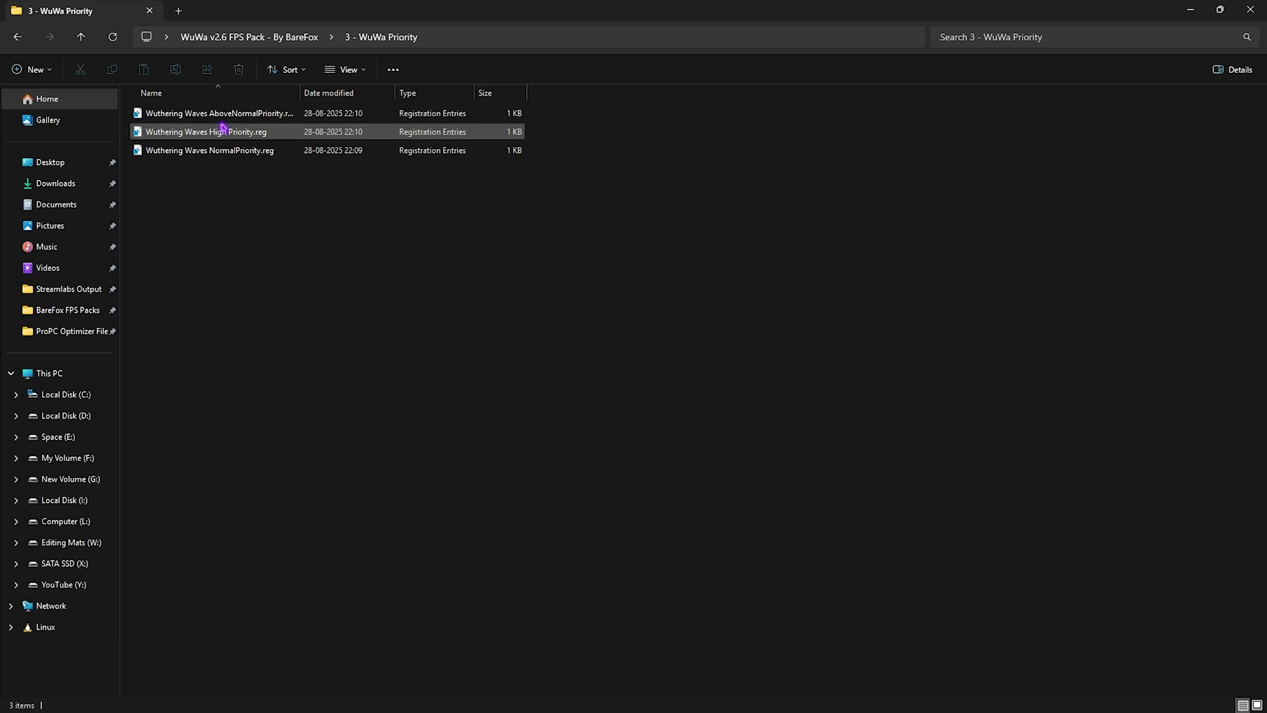
{"action": "key", "text": "alt+Left"}
Open the 4 - Disable Unwanted Services folder and select Disable Bluetooth Services.reg and Disable Printer Services.reg.
{"action": "left_click", "coordinate": [195, 170]}
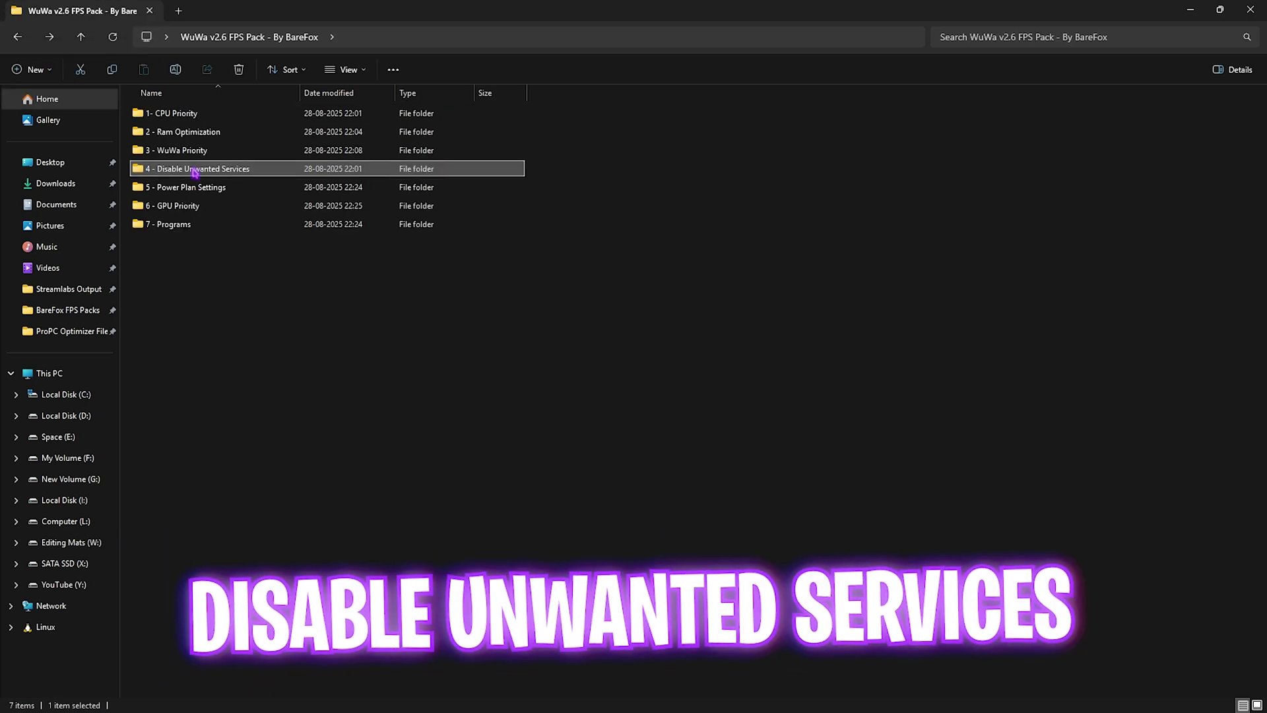
{"action": "double_click", "coordinate": [195, 170]}
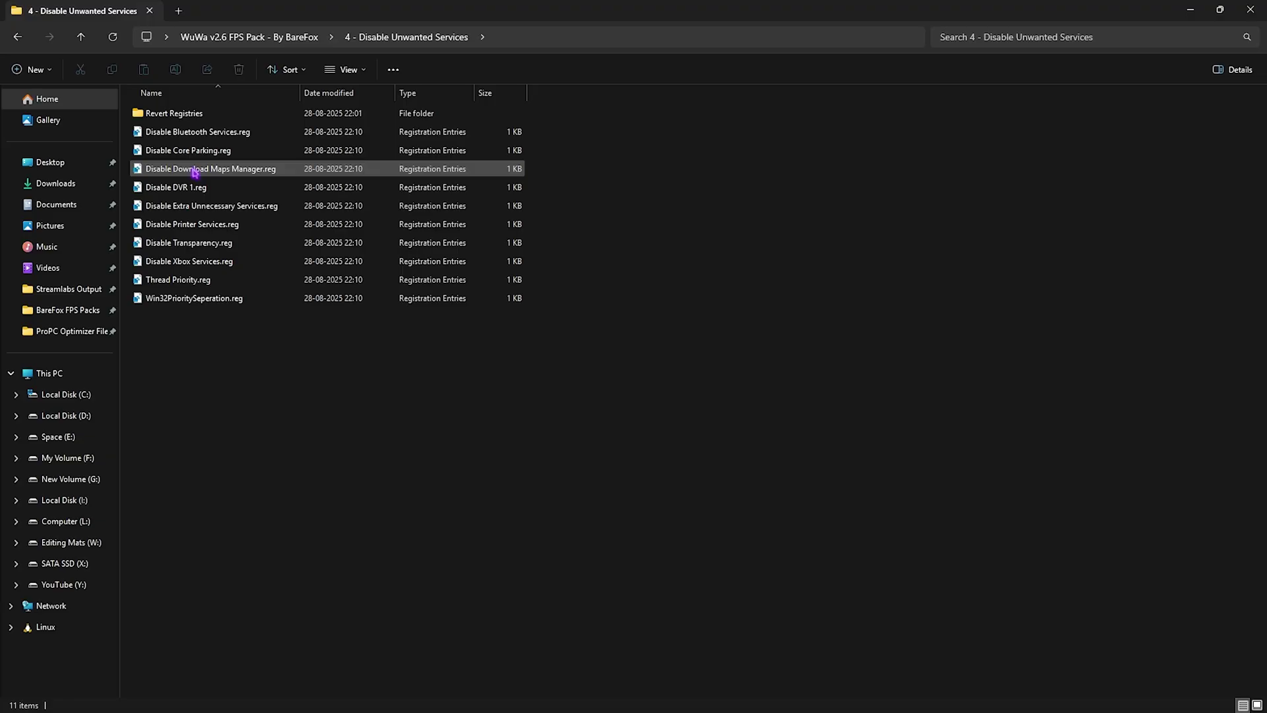
{"action": "left_click", "coordinate": [198, 134]}
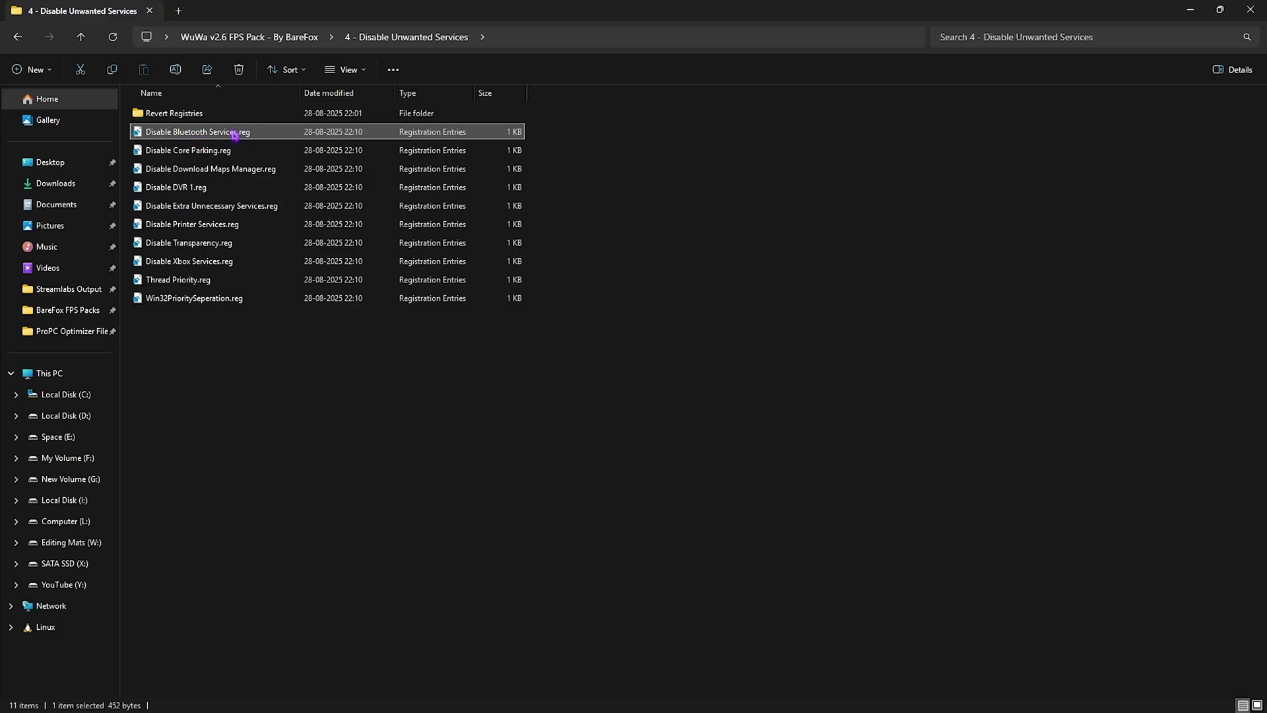
{"action": "left_click", "coordinate": [206, 227], "text": "ctrl"}
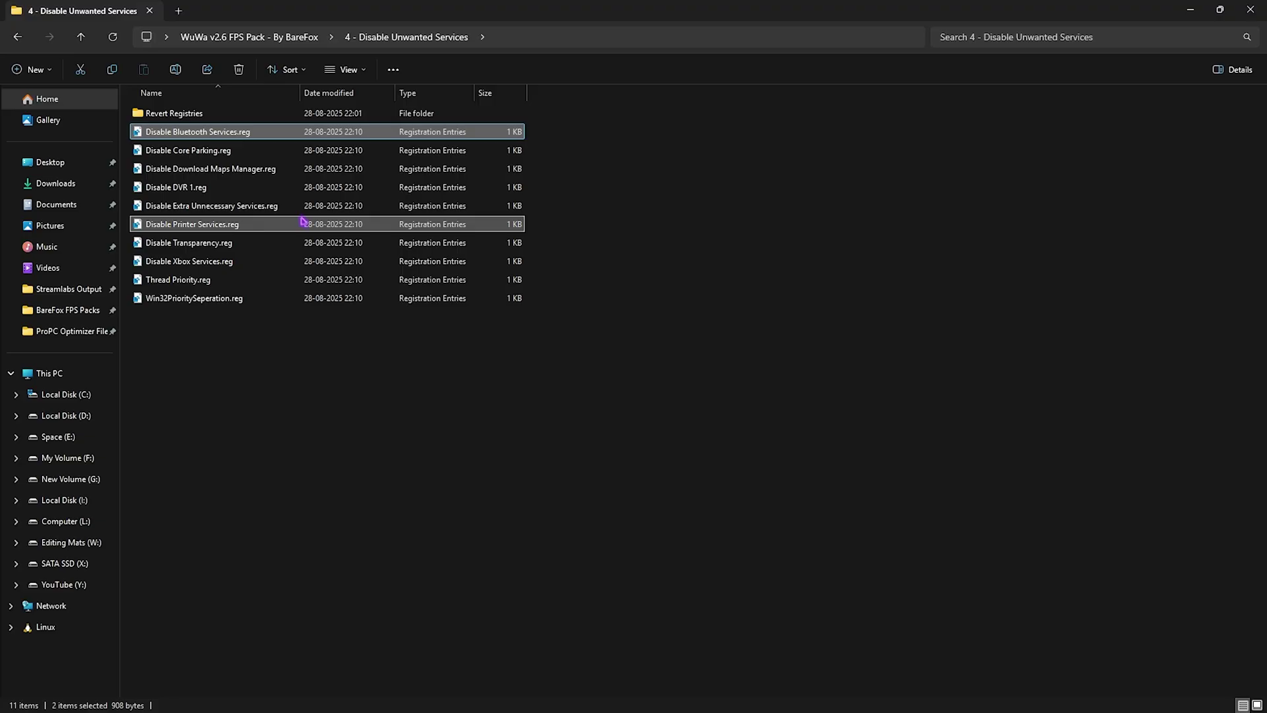
Check the re-enabling registry files in the Revert Registries folder and return to the main pack folder.
{"action": "double_click", "coordinate": [176, 121]}
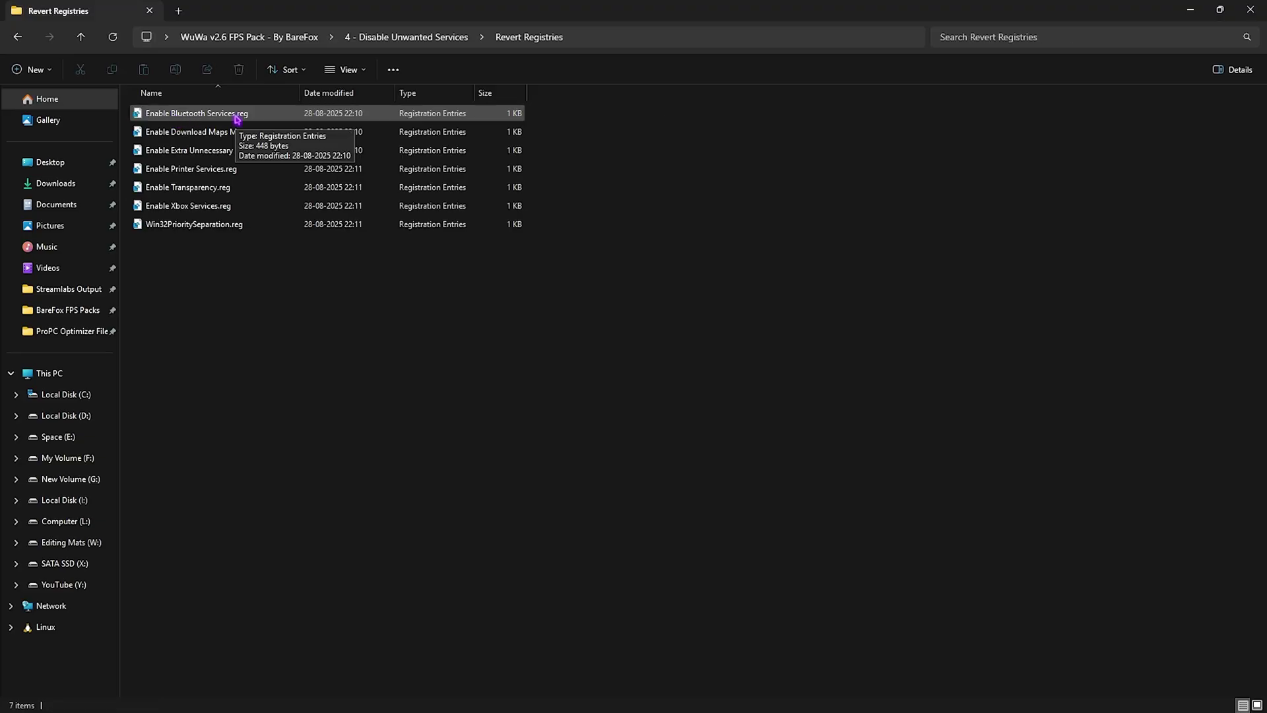
{"action": "key", "text": "alt+Left"}
{"action": "key", "text": "alt+Left"}
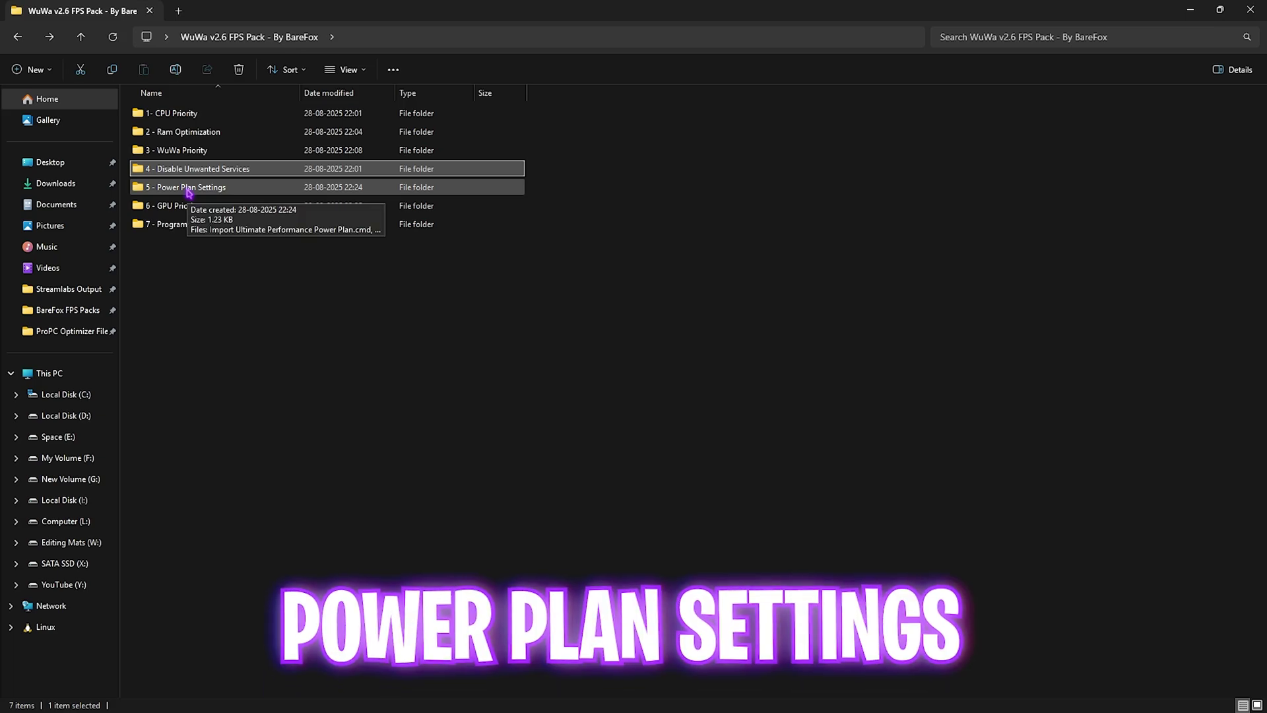
Examine the powercfg line of the Import Ultimate Performance Power Plan script from 5 - Power Plan Settings in Notepad and close it.
{"action": "double_click", "coordinate": [188, 190]}
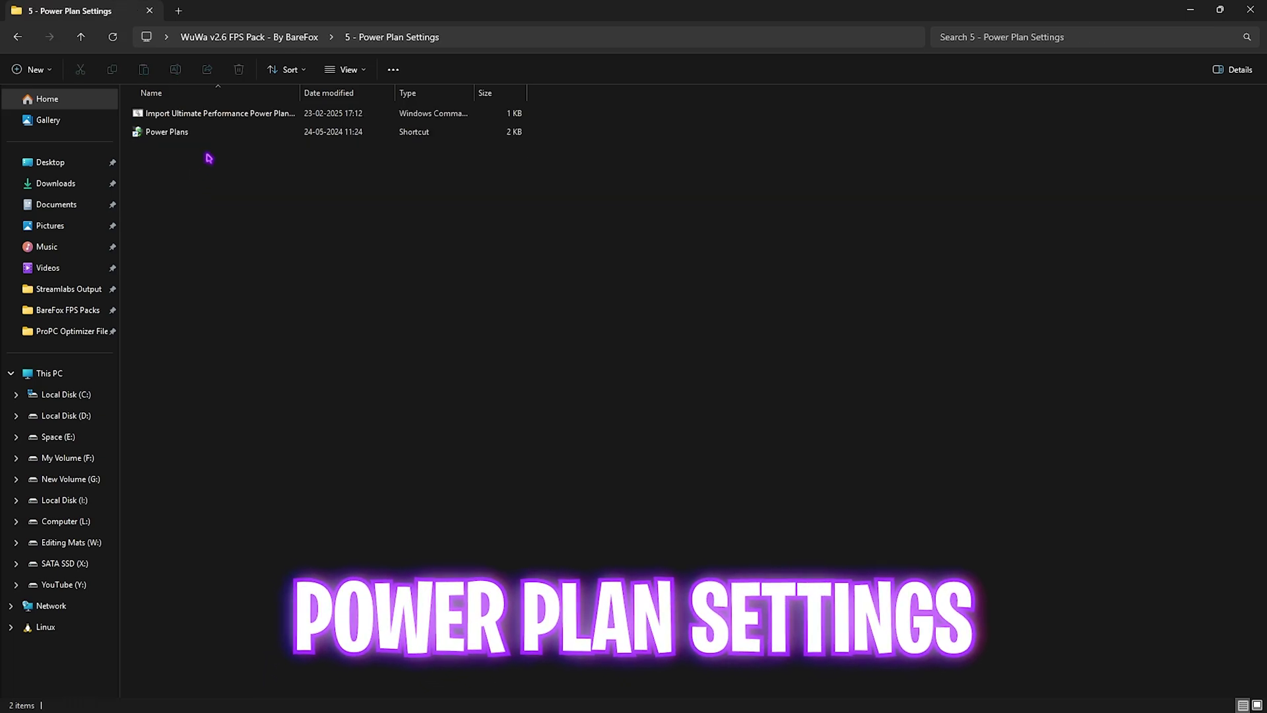
{"action": "left_click", "coordinate": [234, 117]}
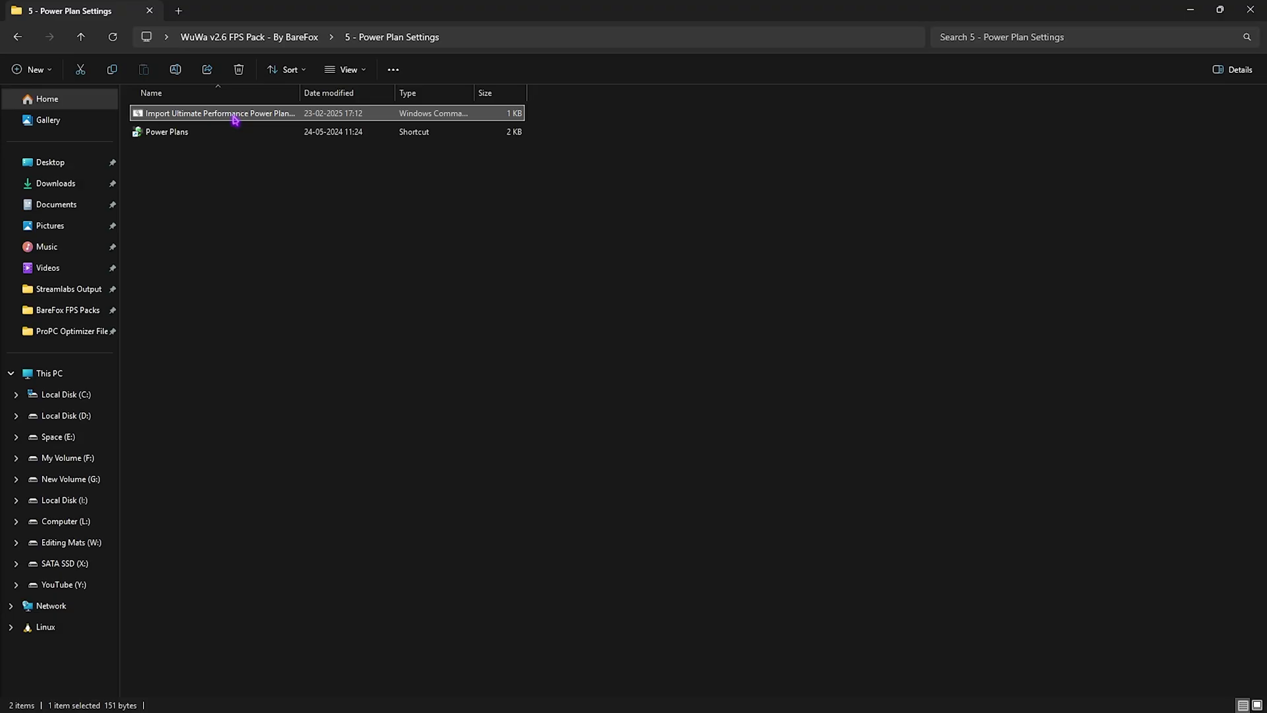
{"action": "right_click", "coordinate": [235, 120]}
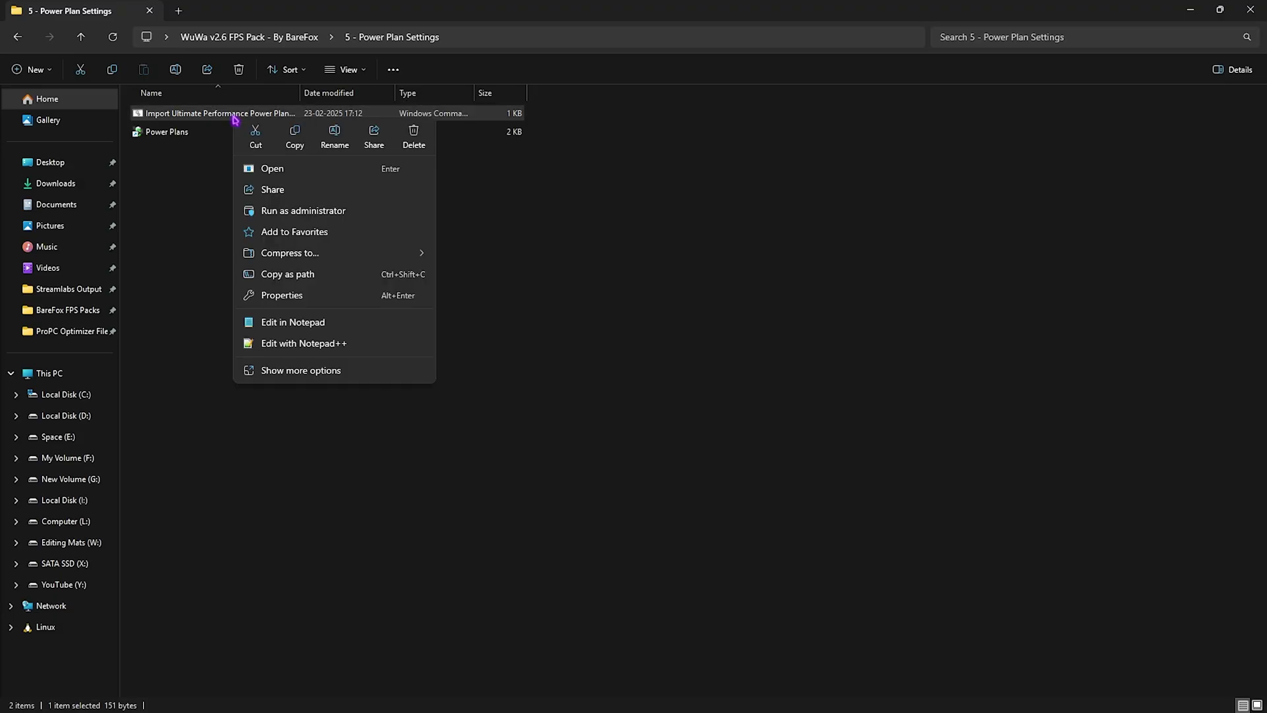
{"action": "left_click", "coordinate": [277, 212]}
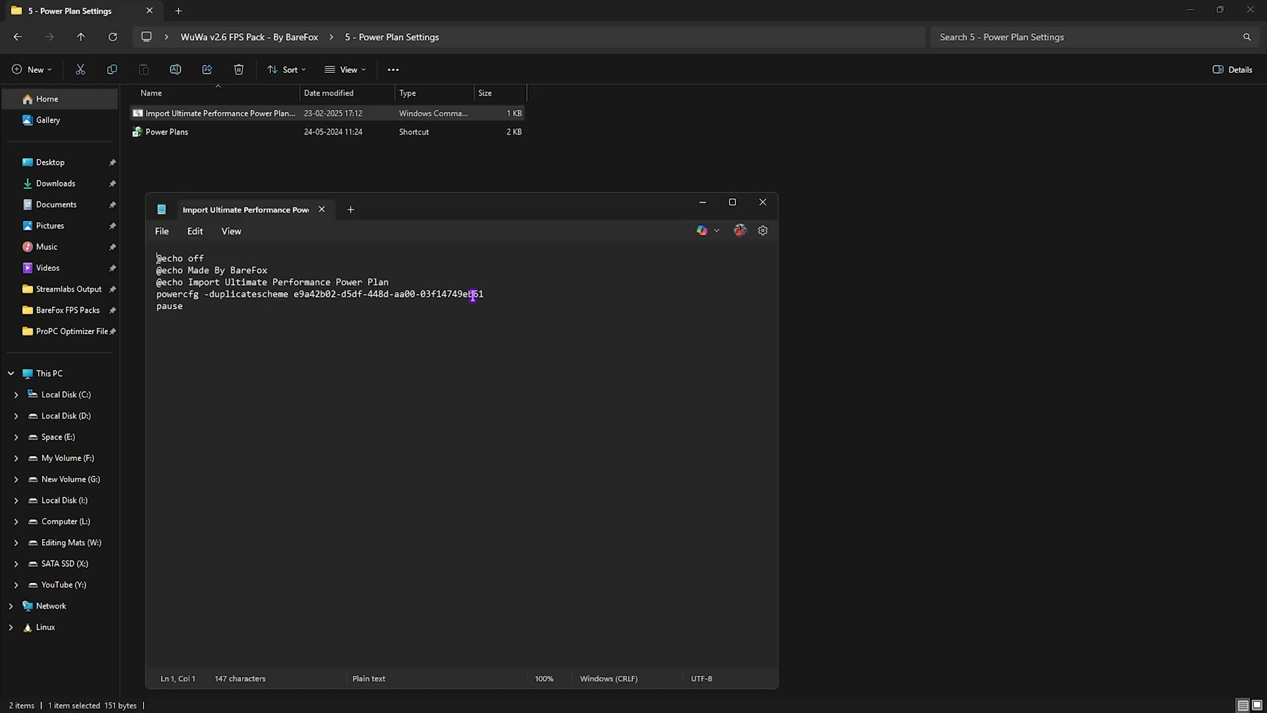
{"action": "left_click_drag", "start_coordinate": [487, 294], "coordinate": [147, 295]}
{"action": "left_click", "coordinate": [764, 207]}
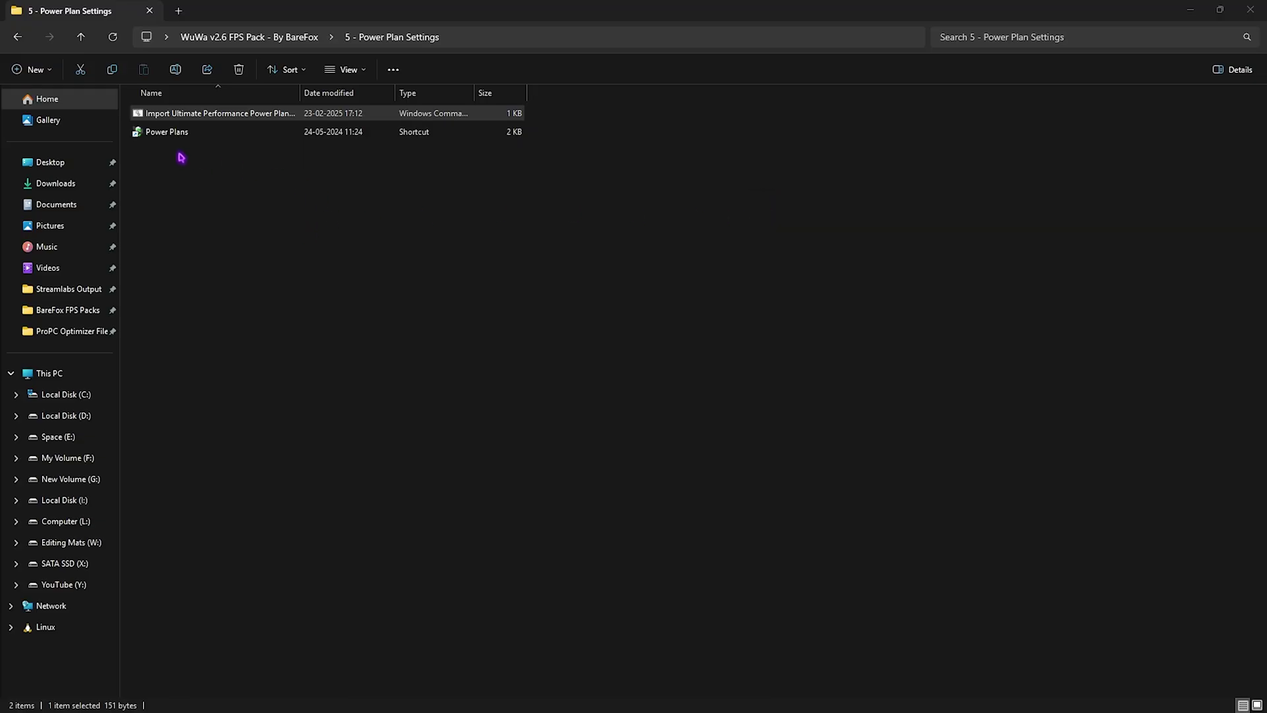
Open Power Options from the Power Plans shortcut, choose Ultimate Performance among the additional plans, and switch to High performance.
{"action": "double_click", "coordinate": [169, 131]}
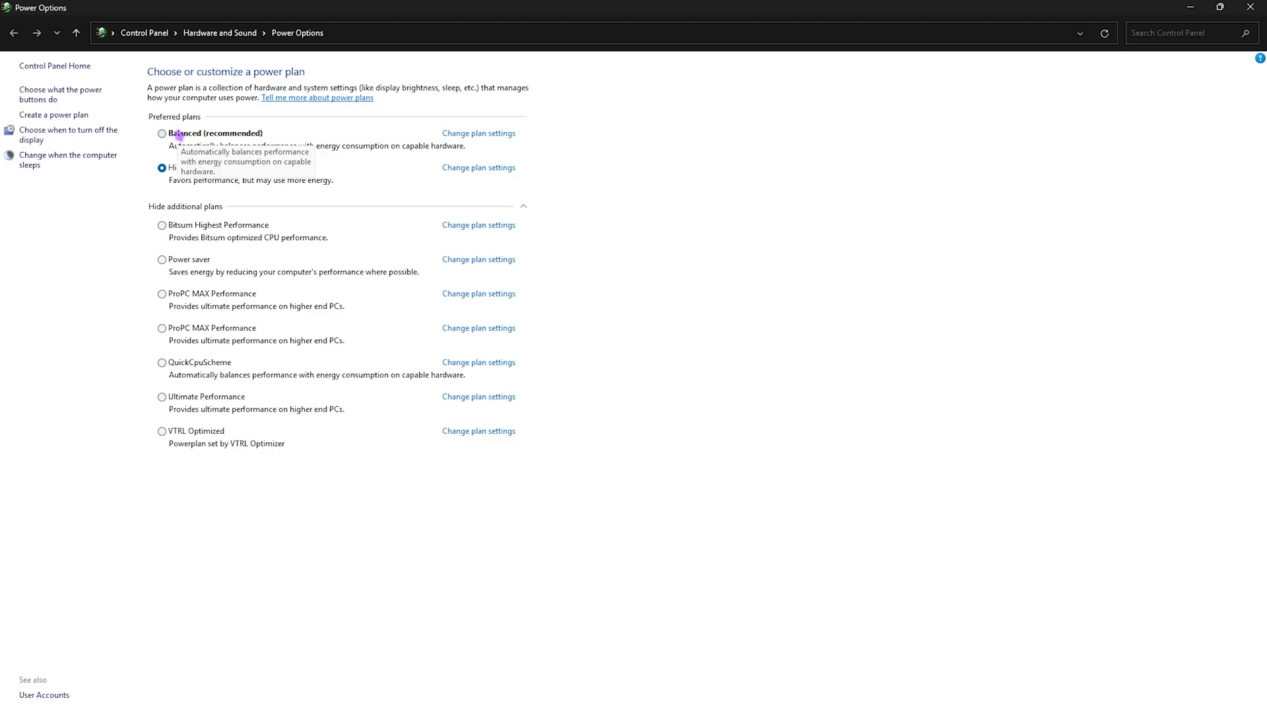
{"action": "left_click", "coordinate": [170, 209]}
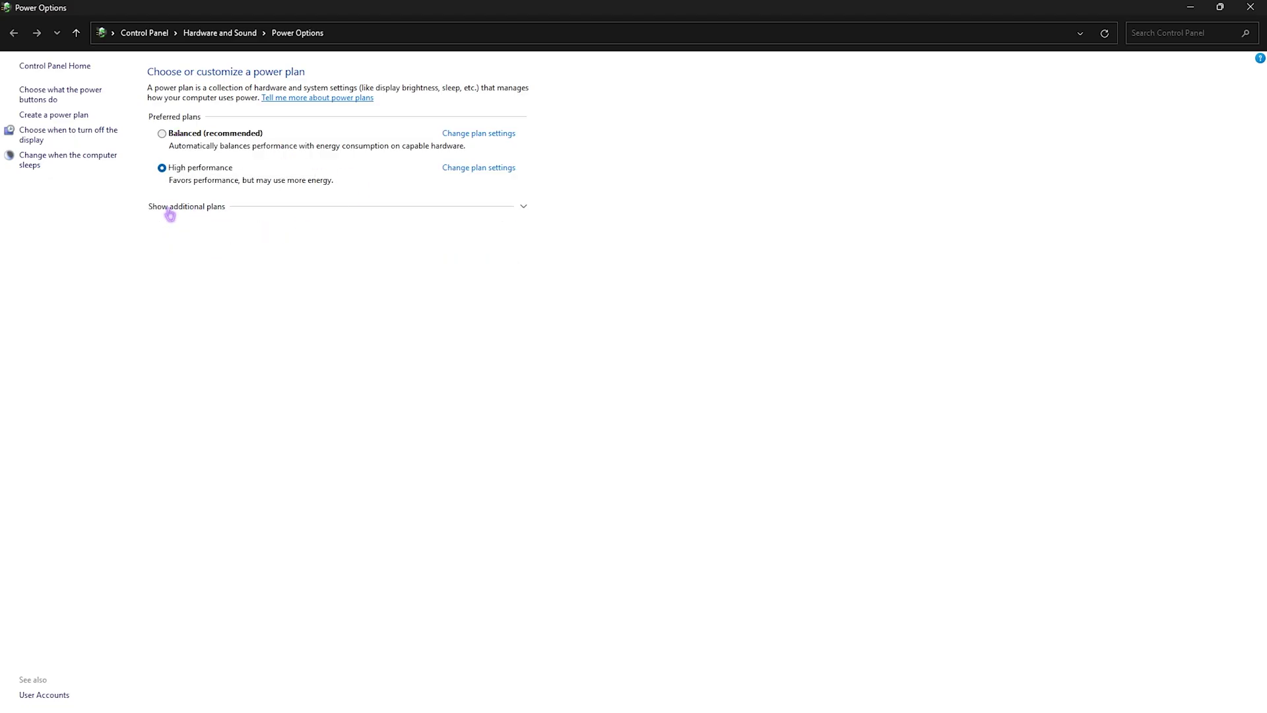
{"action": "left_click", "coordinate": [170, 210]}
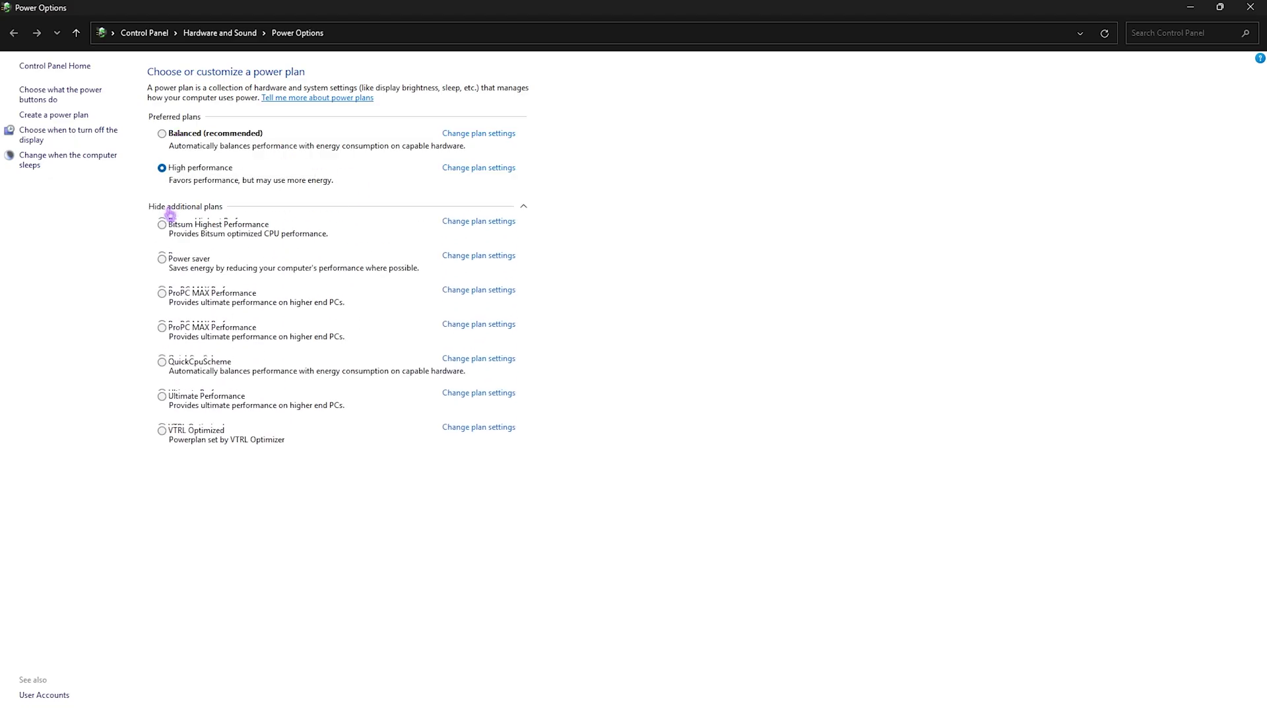
{"action": "left_click", "coordinate": [190, 396]}
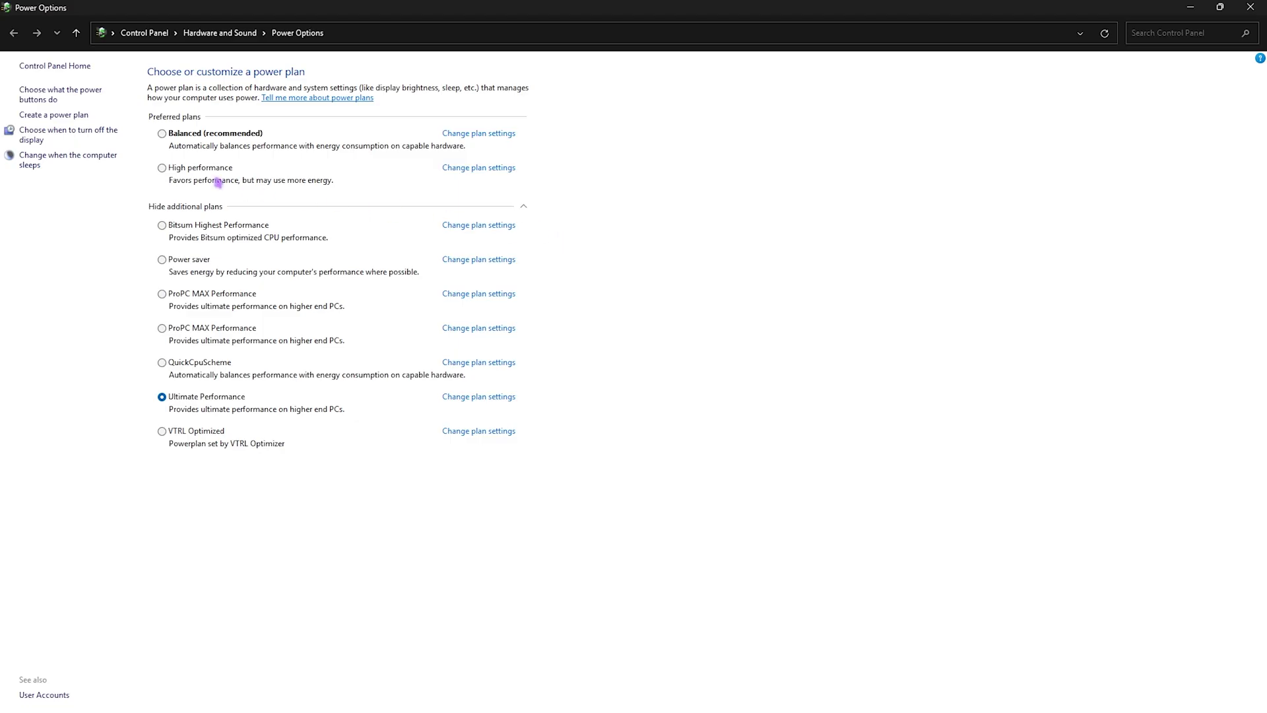
{"action": "left_click", "coordinate": [220, 173]}
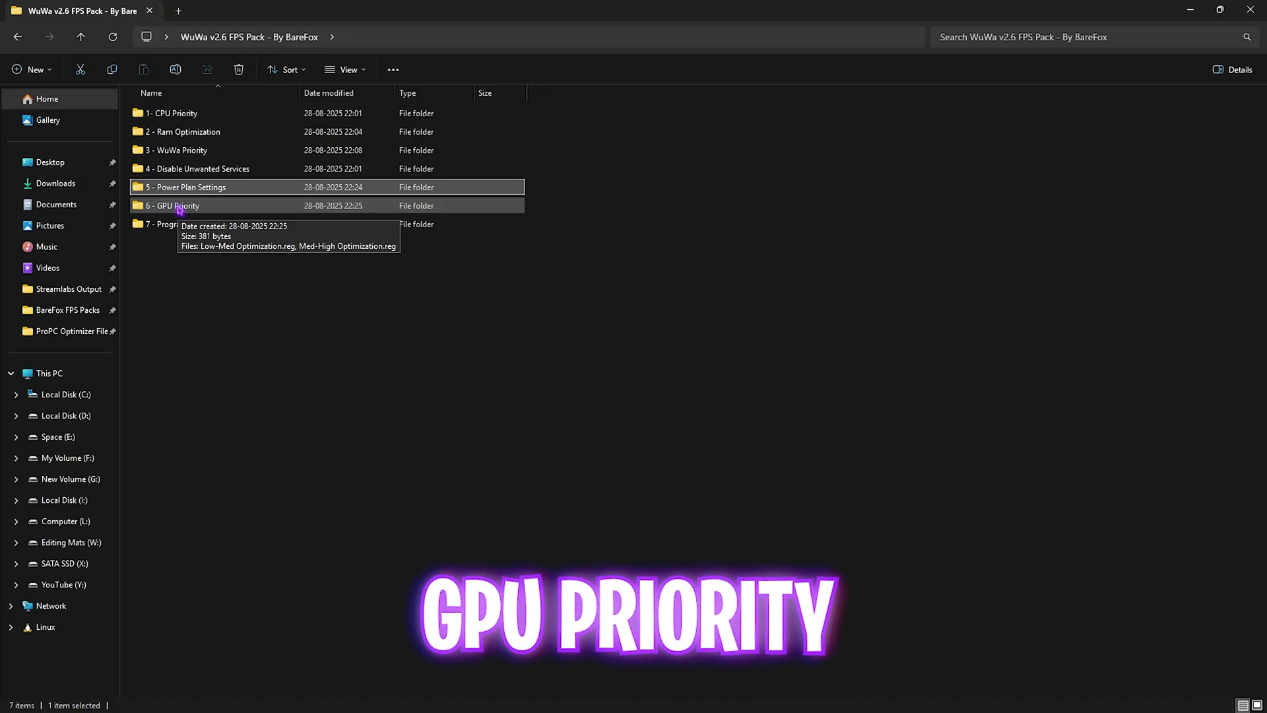
Open the 6 - GPU Priority folder and compare the Low-Med Optimization.reg and Med-High Optimization.reg files.
{"action": "double_click", "coordinate": [179, 209]}
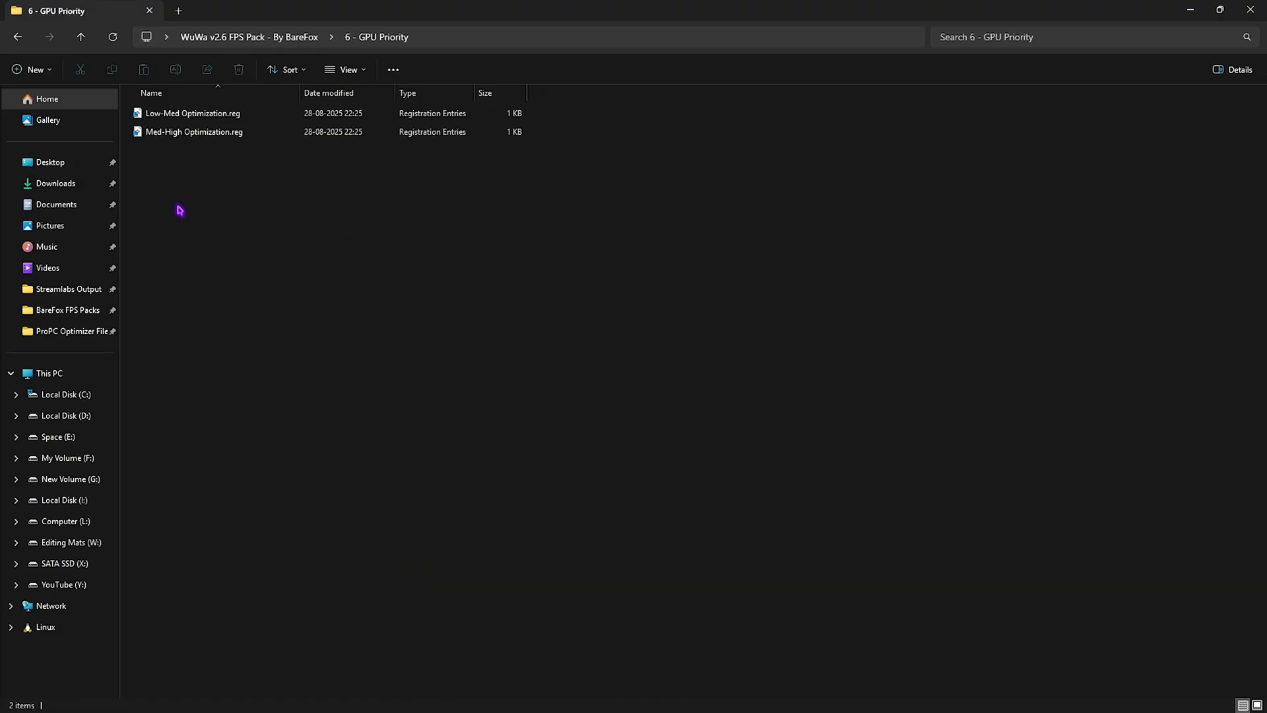
{"action": "left_click", "coordinate": [200, 118]}
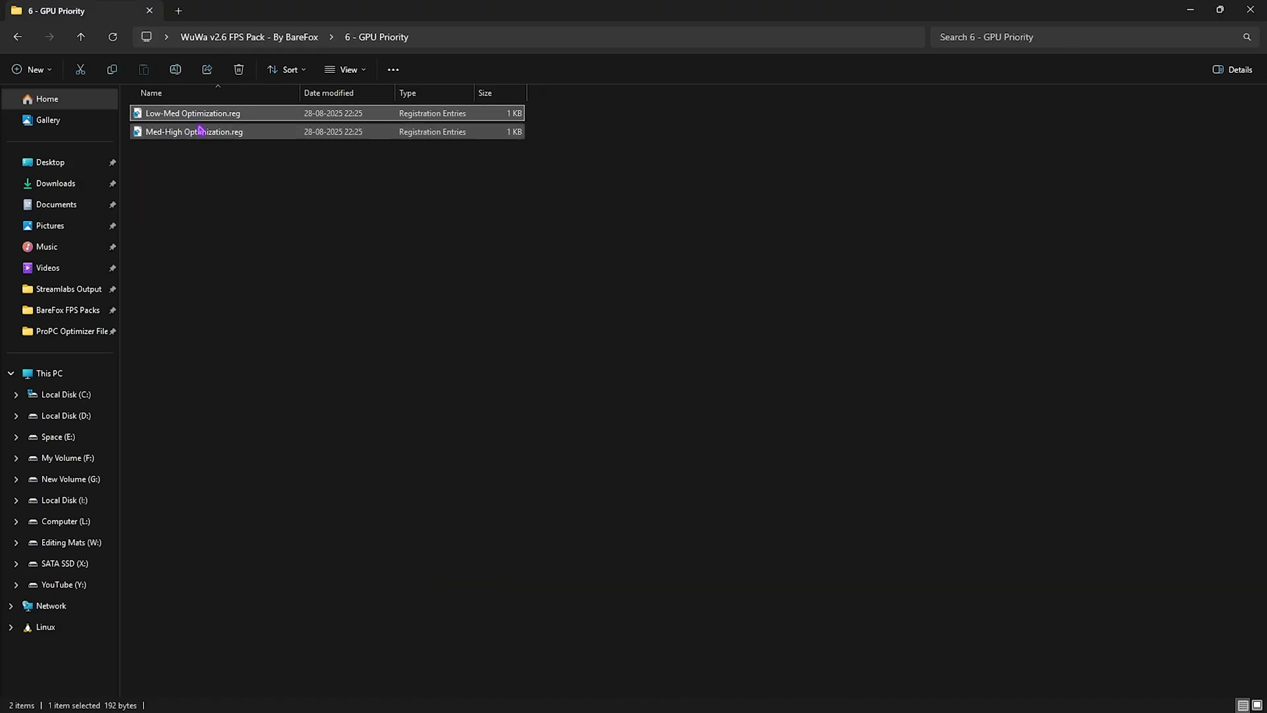
{"action": "left_click", "coordinate": [200, 132]}
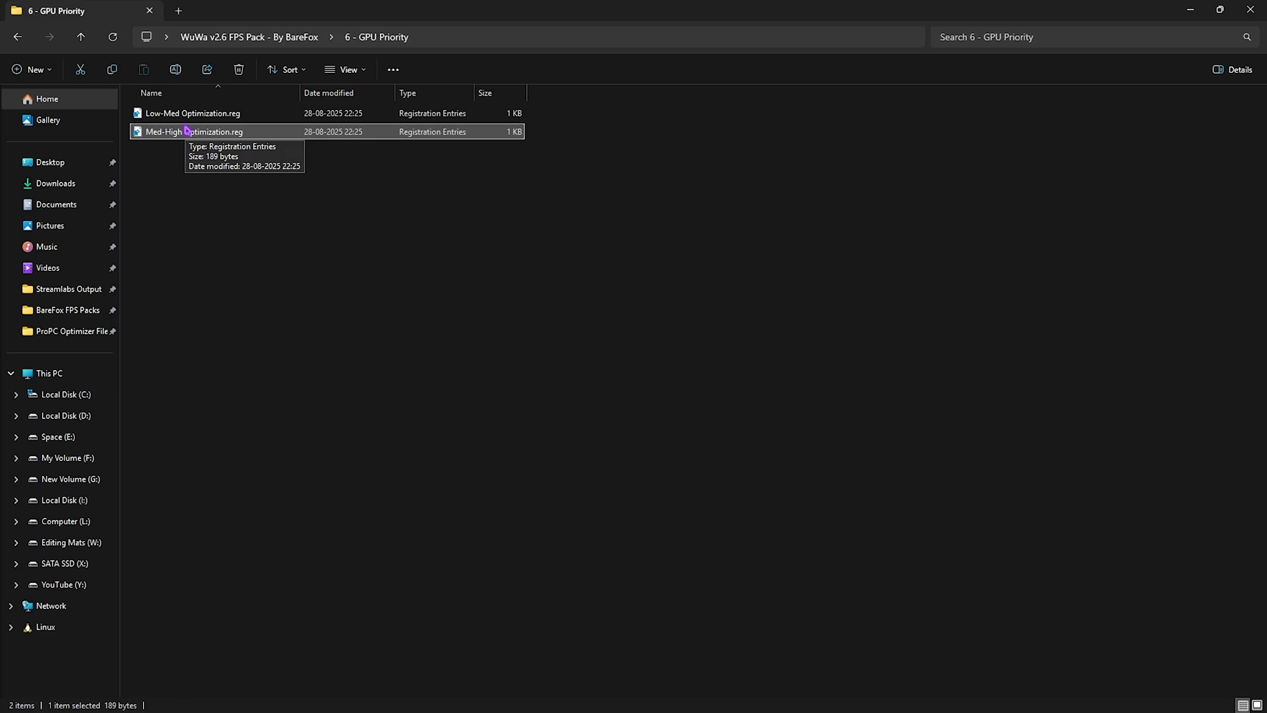
{"action": "left_click", "coordinate": [181, 119]}
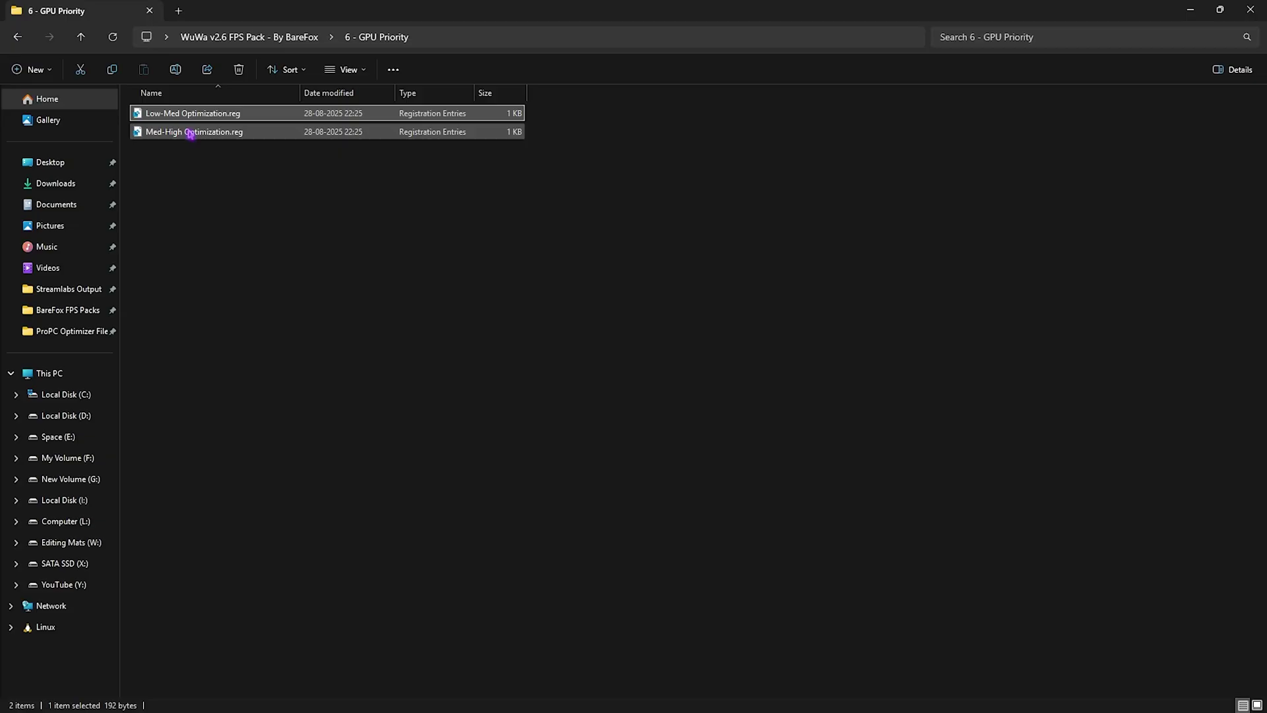
{"action": "left_click", "coordinate": [212, 220]}
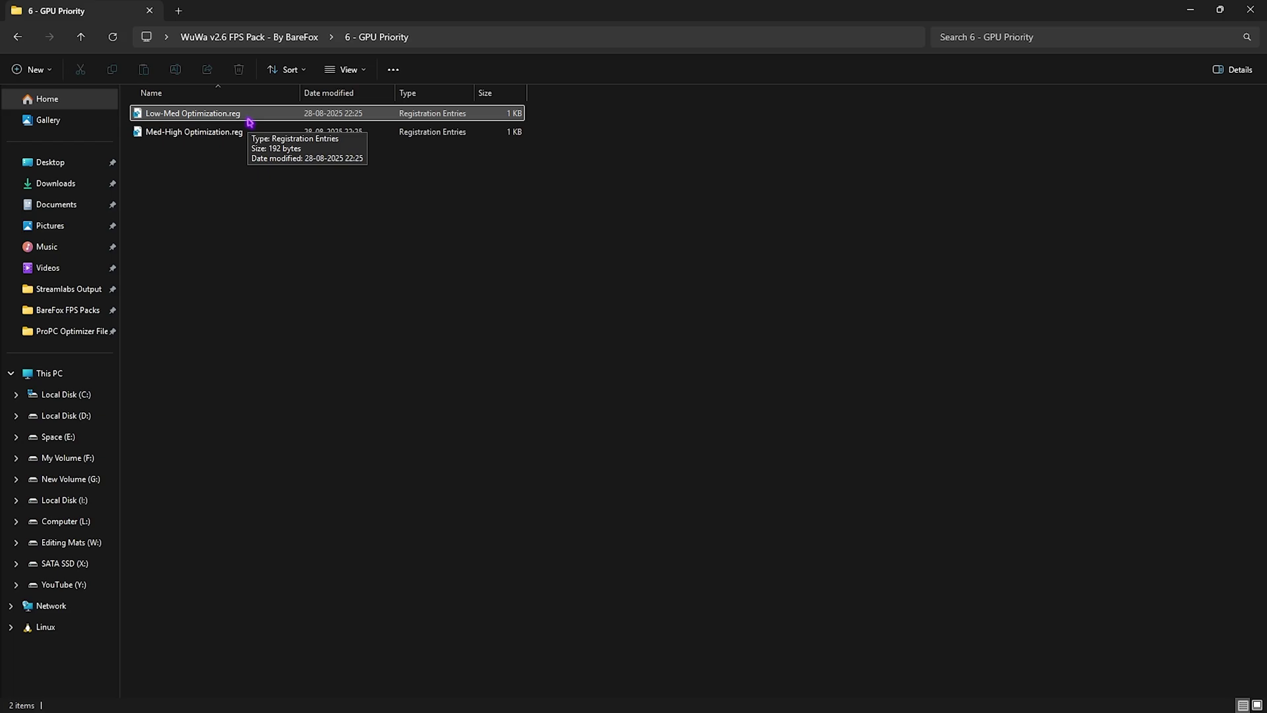
Run Clean Temporary Files.bat from the 7 - Programs folder as administrator and confirm deleting all temporary files.
{"action": "key", "text": "BackSpace"}
{"action": "double_click", "coordinate": [192, 225]}
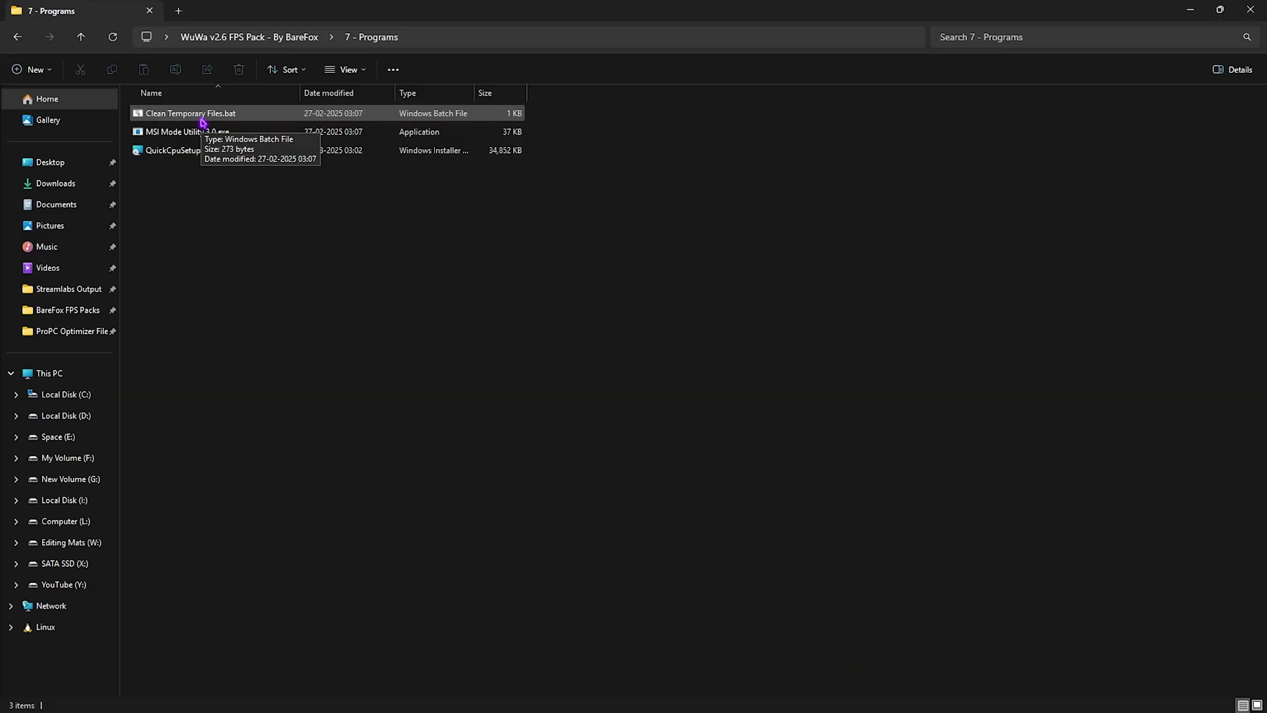
{"action": "left_click", "coordinate": [203, 122]}
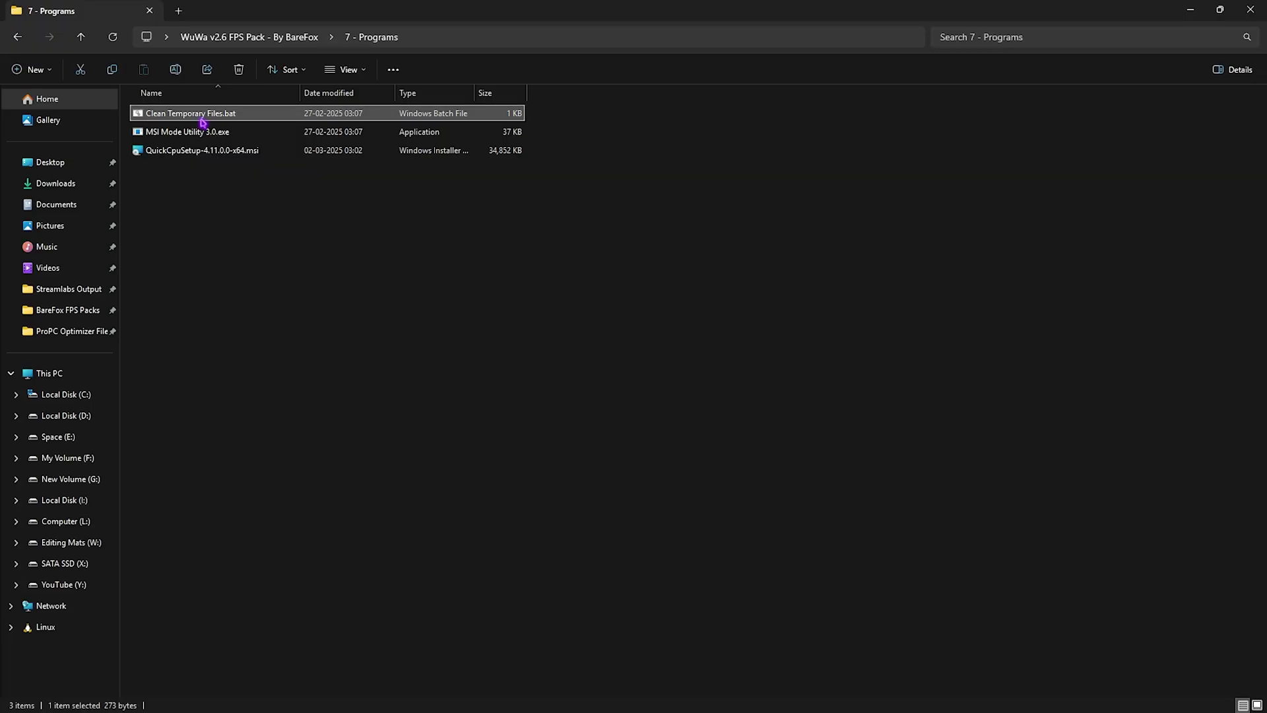
{"action": "right_click", "coordinate": [203, 122]}
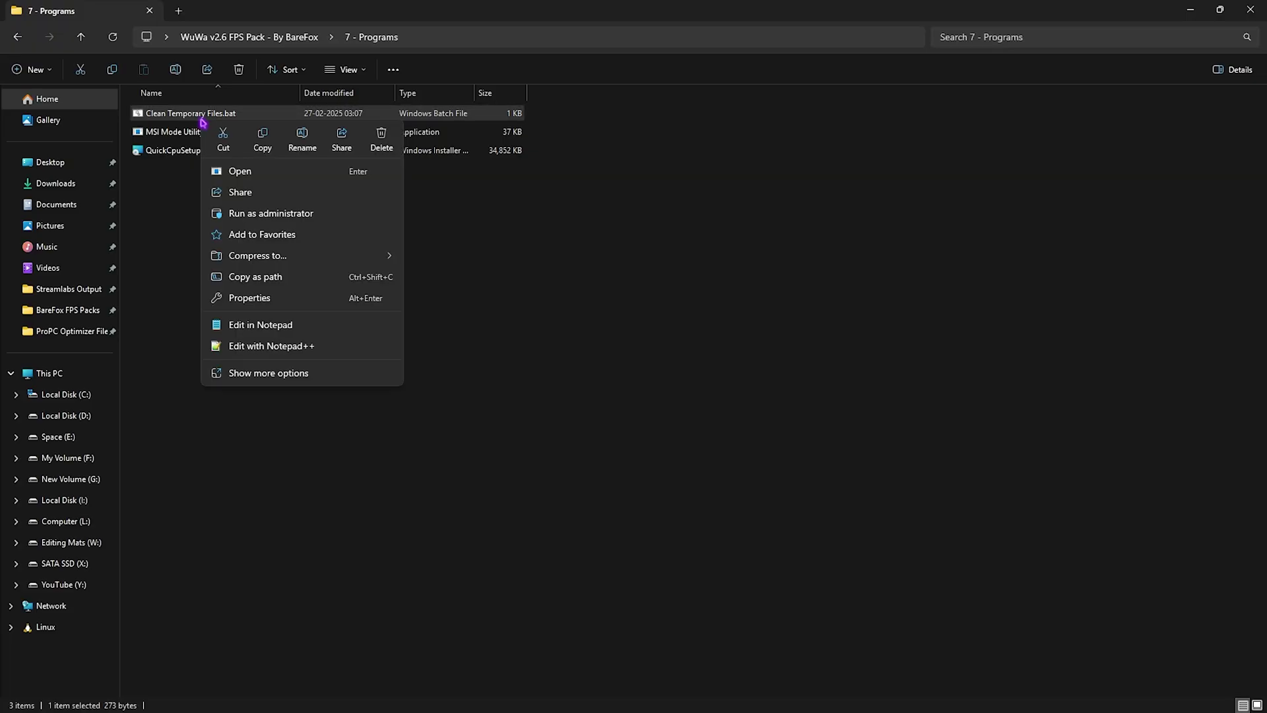
{"action": "left_click", "coordinate": [268, 215]}
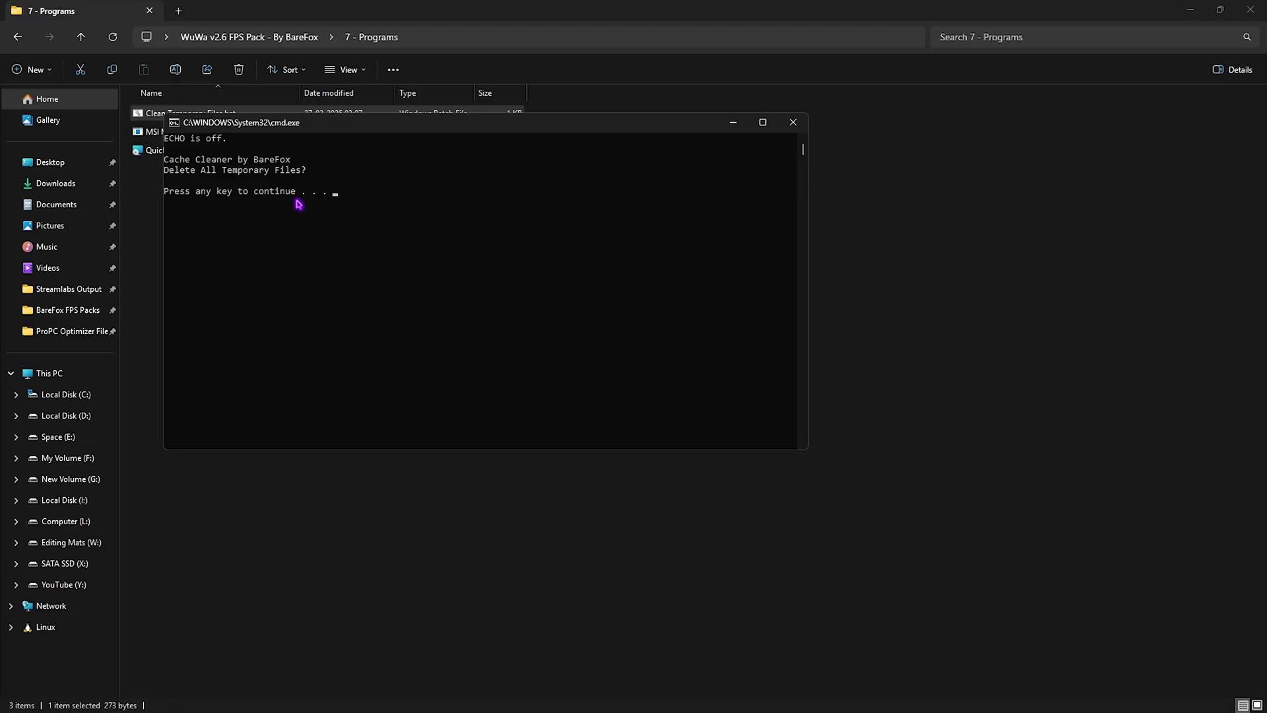
{"action": "key", "text": "Return"}
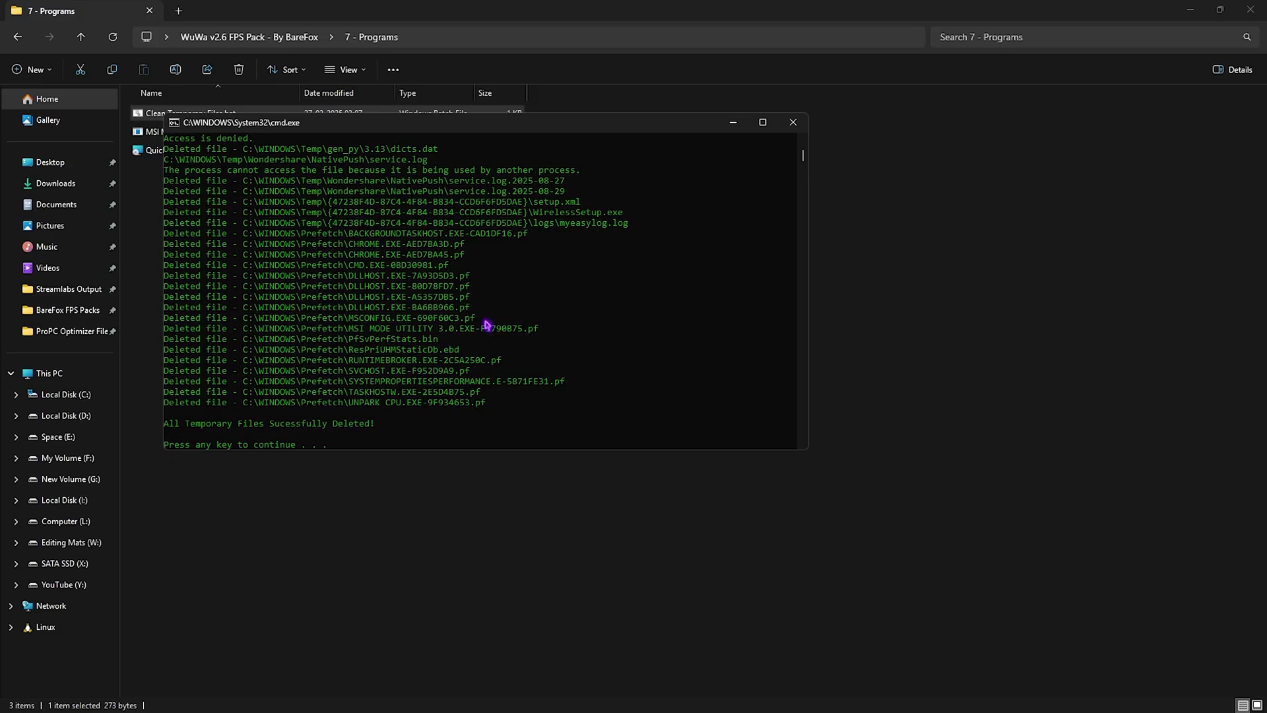
{"action": "key", "text": "Return"}
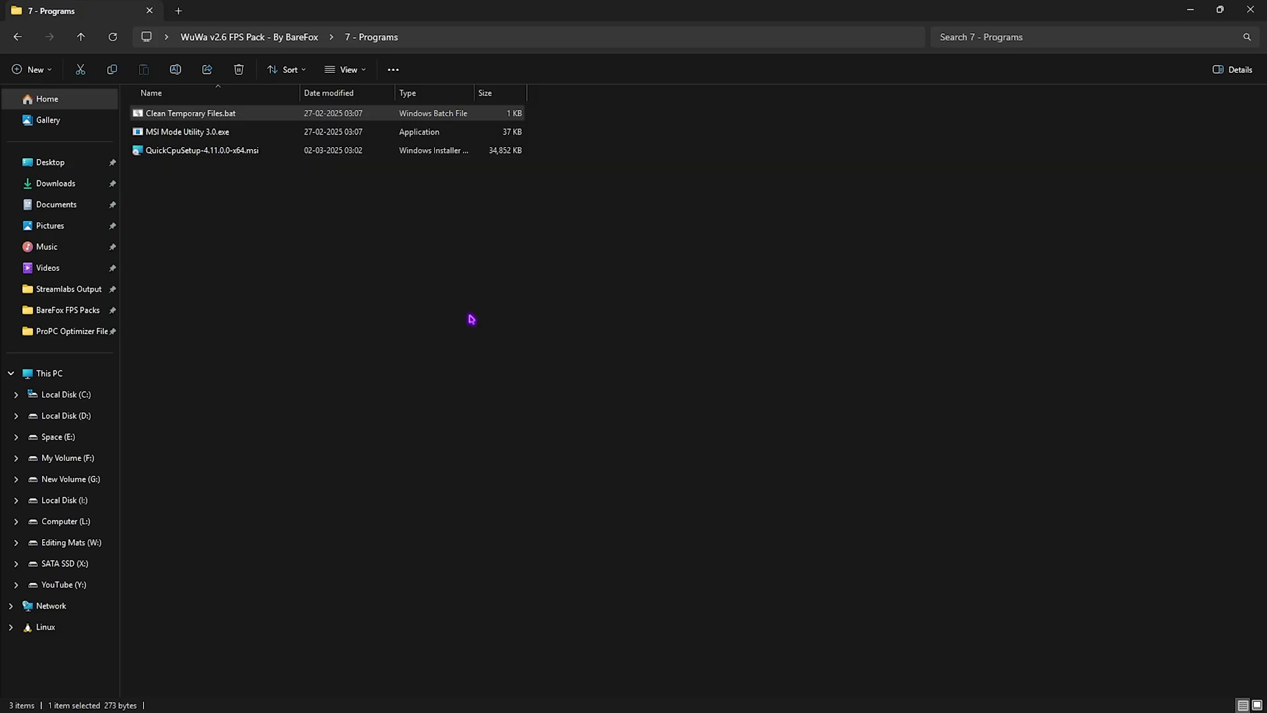
Run MSI Mode Utility 3.0.exe from the 7 - Programs folder as administrator.
{"action": "left_click", "coordinate": [191, 131]}
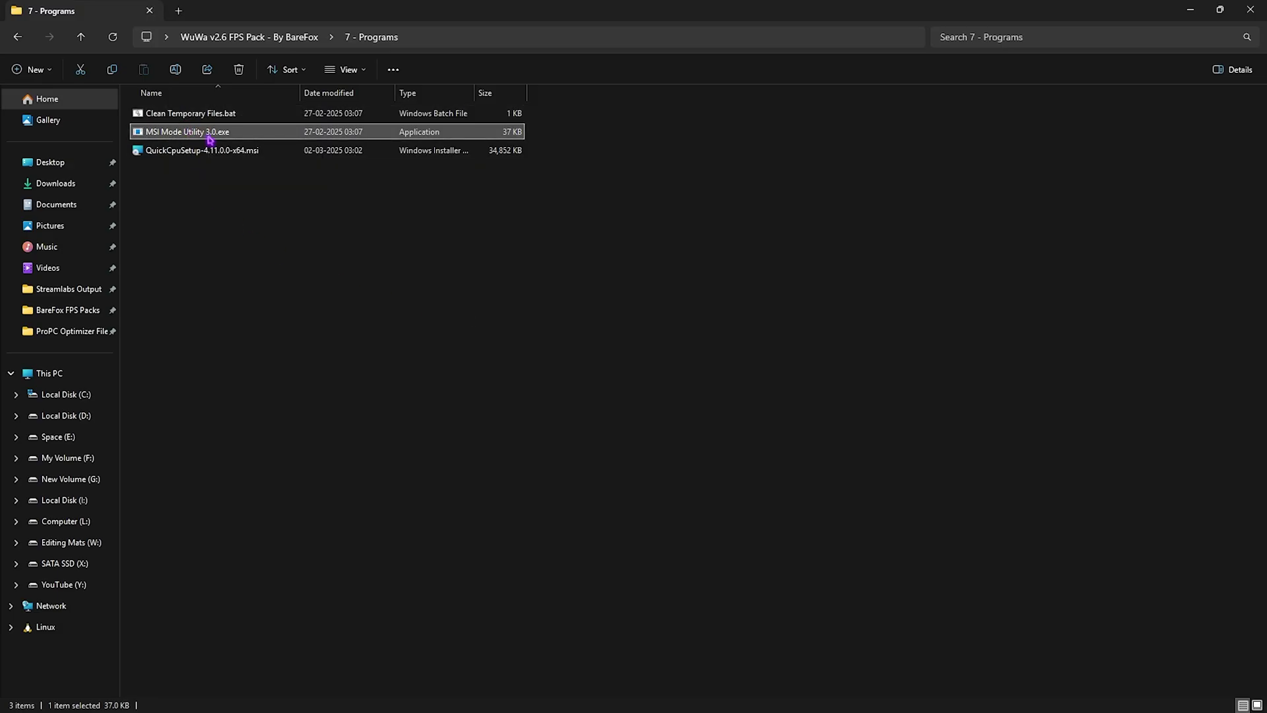
{"action": "right_click", "coordinate": [209, 139]}
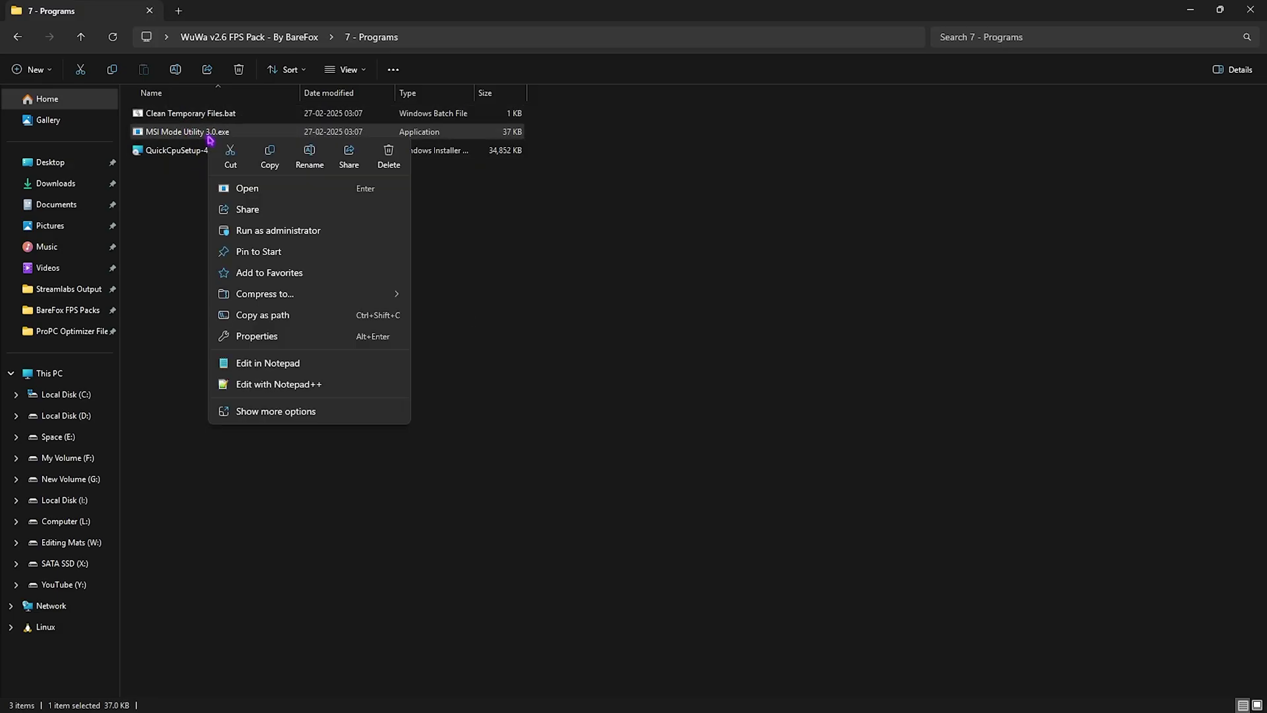
{"action": "left_click", "coordinate": [276, 232]}
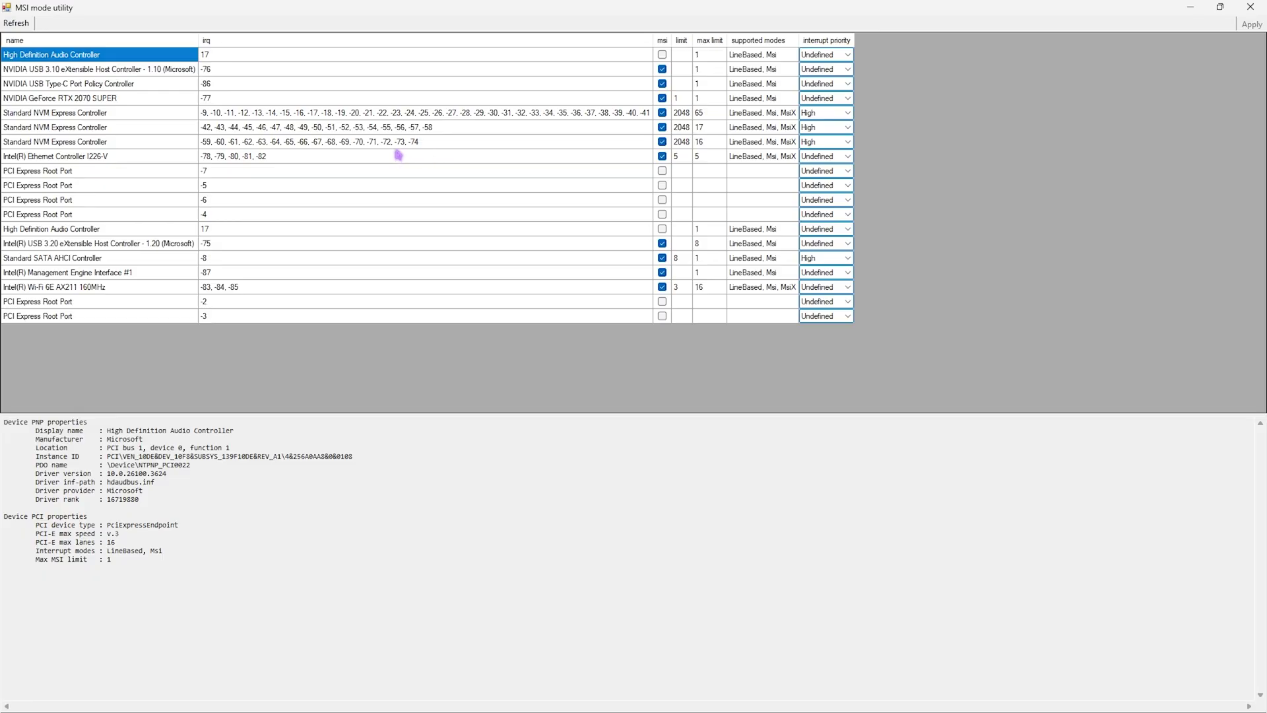
Choose an interrupt priority for the NVIDIA GeForce RTX 2070 SUPER and close the MSI mode utility.
{"action": "left_click", "coordinate": [78, 100]}
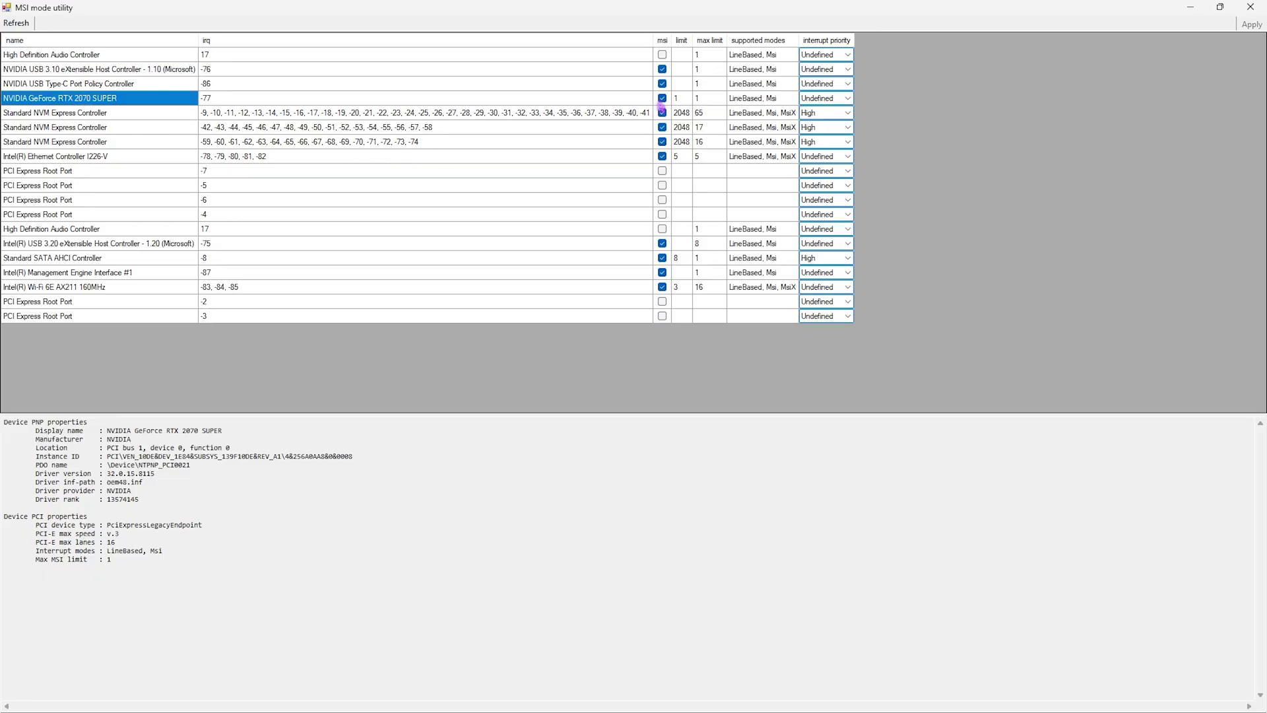
{"action": "left_click", "coordinate": [846, 98]}
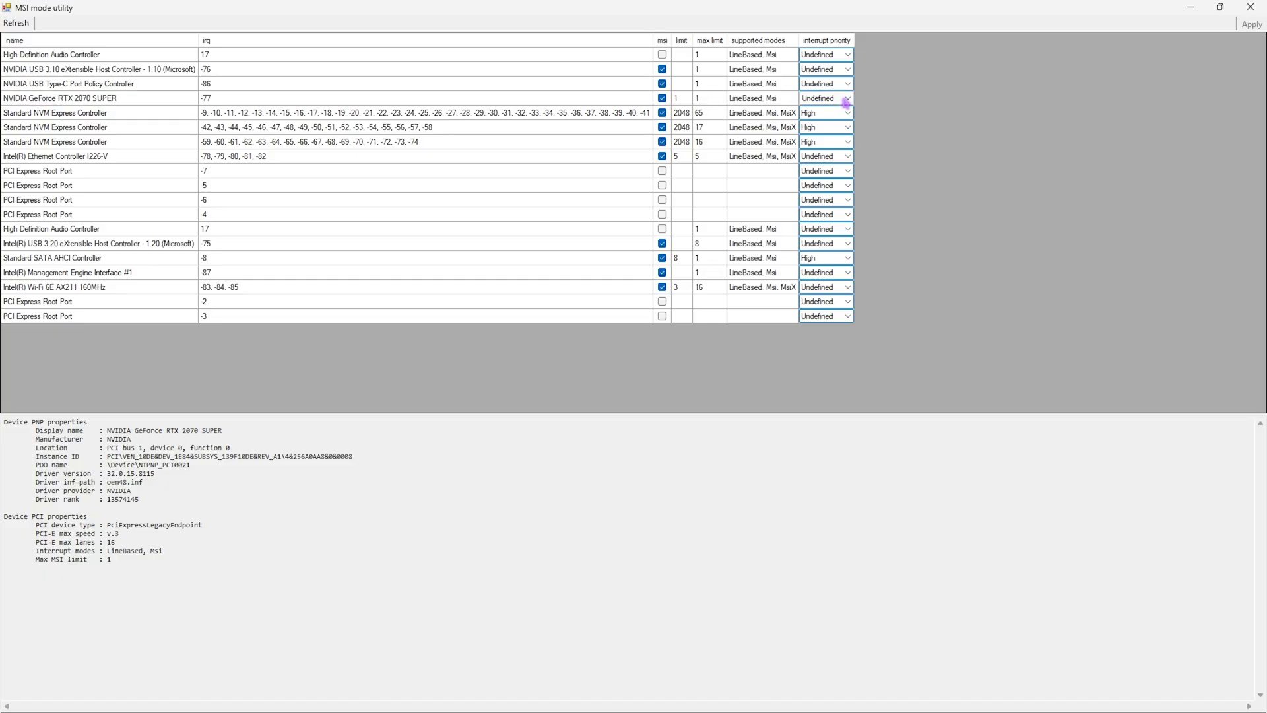
{"action": "left_click", "coordinate": [847, 99]}
{"action": "left_click", "coordinate": [822, 136]}
{"action": "left_click", "coordinate": [1250, 7]}
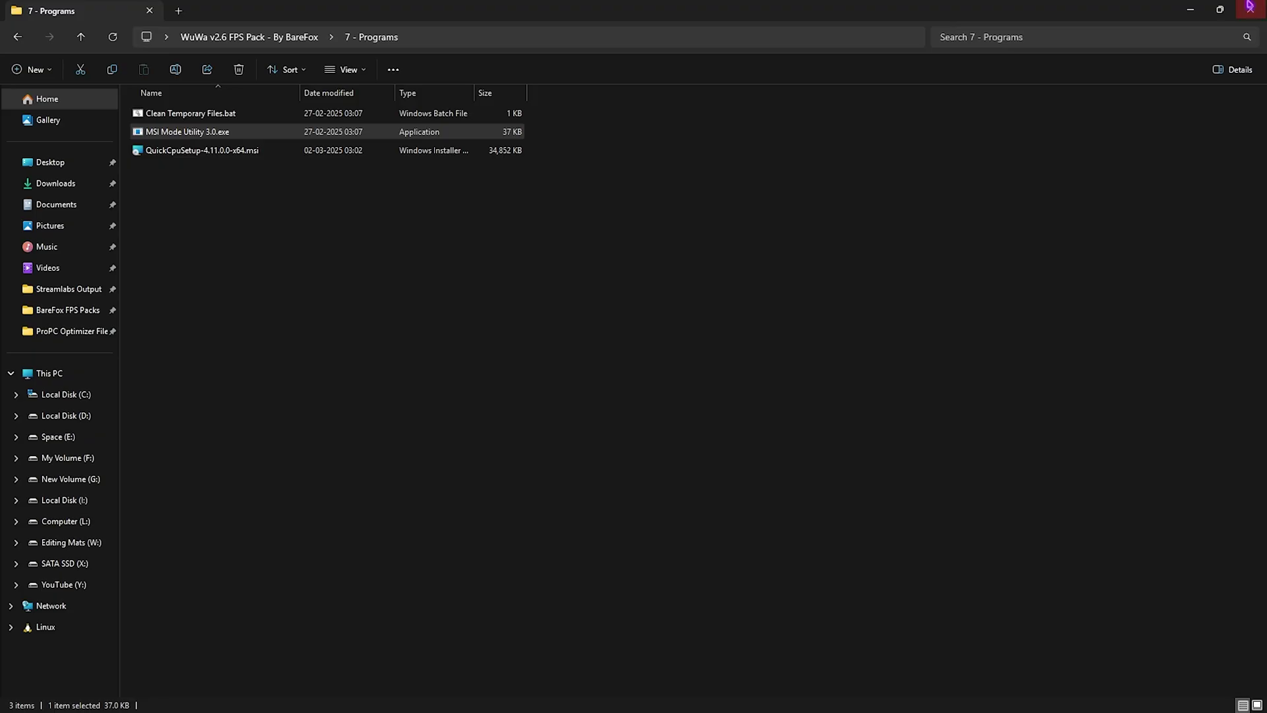
Select the QuickCpuSetup-4.11.0.0-x64.msi installer, then find the installed QuickCPU program with Windows search and launch it.
{"action": "left_click", "coordinate": [173, 152]}
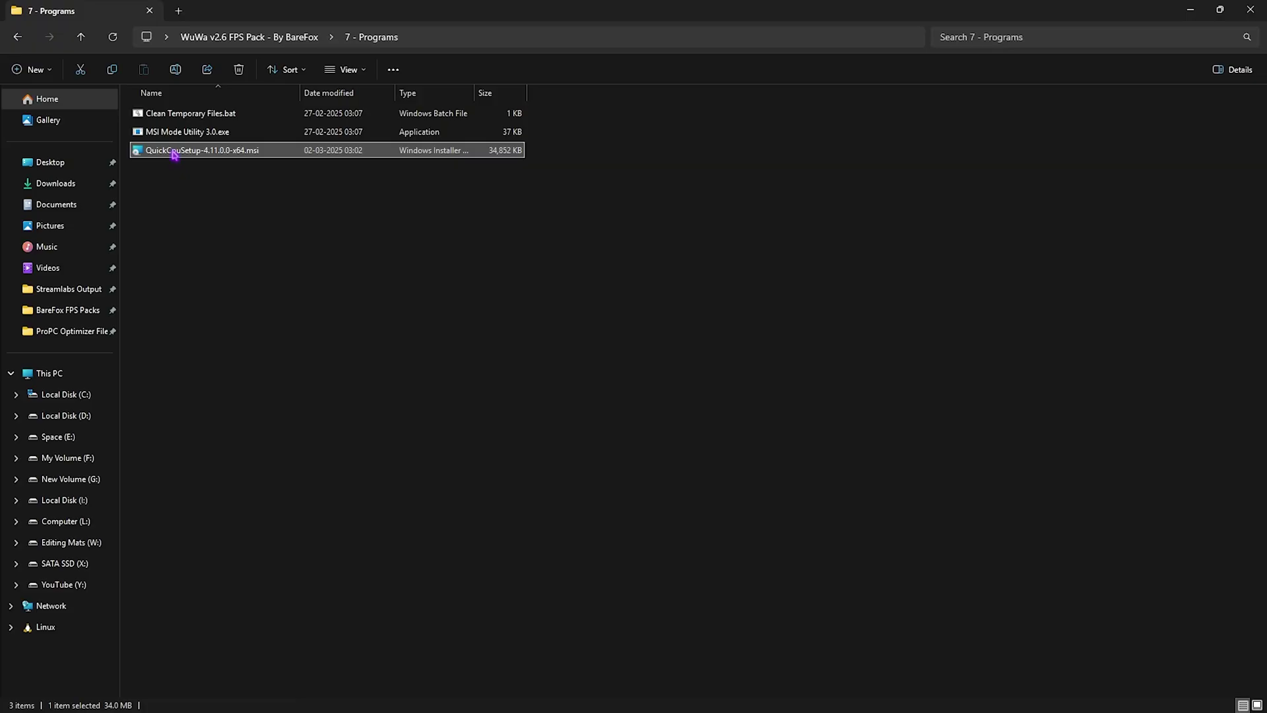
{"action": "key", "text": "super"}
{"action": "type", "text": "quick"}
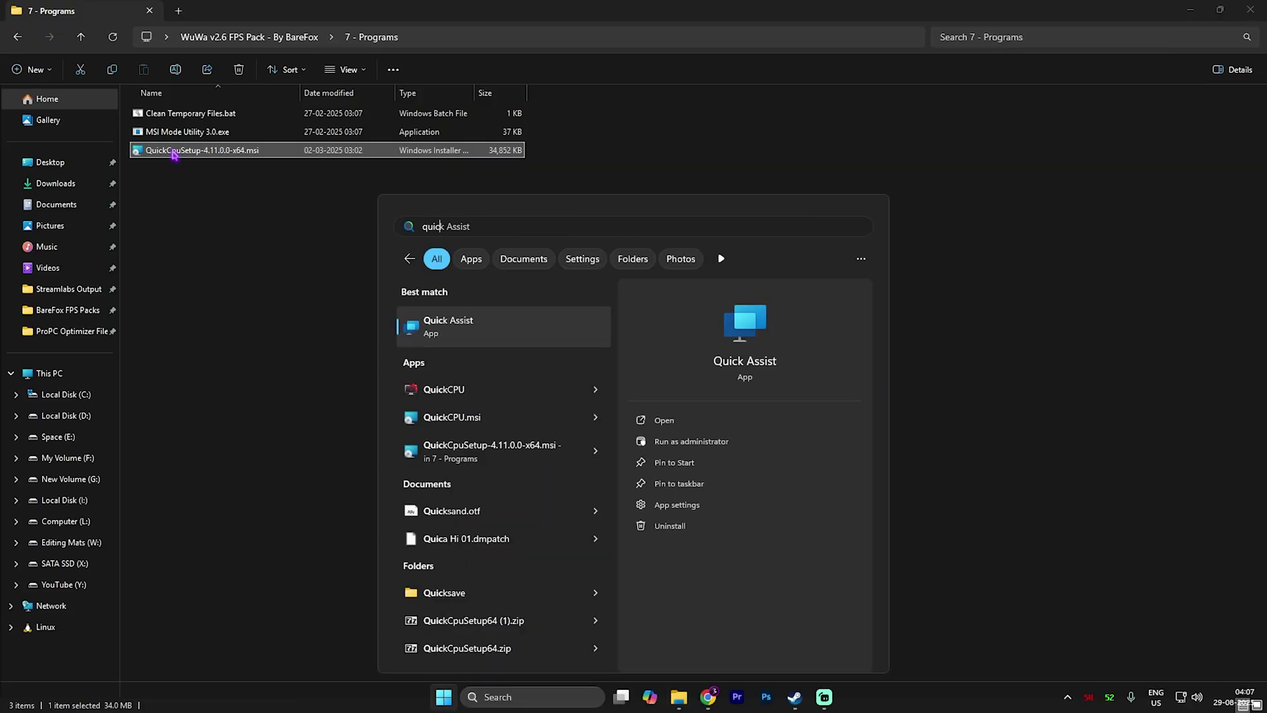
{"action": "type", "text": "c"}
{"action": "key", "text": "Return"}
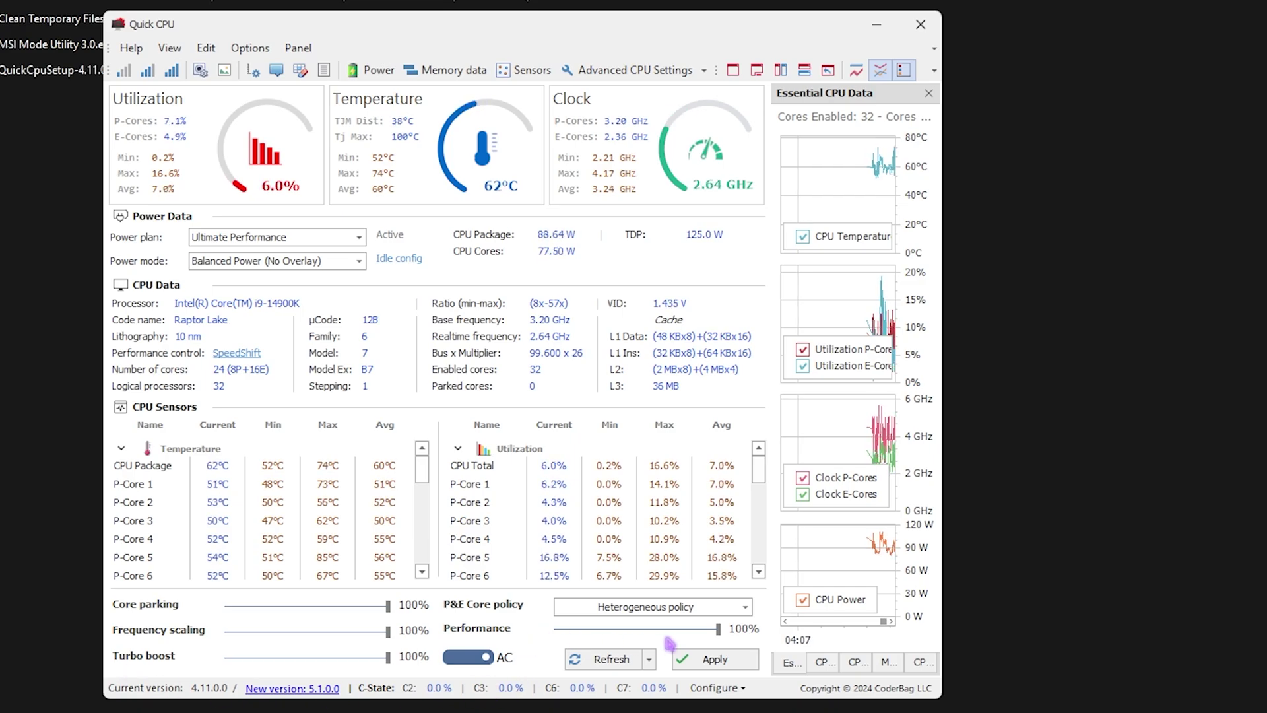
Apply the 100% core parking, frequency scaling, turbo boost and performance settings, and close Quick CPU and the folder window.
{"action": "left_click", "coordinate": [709, 659]}
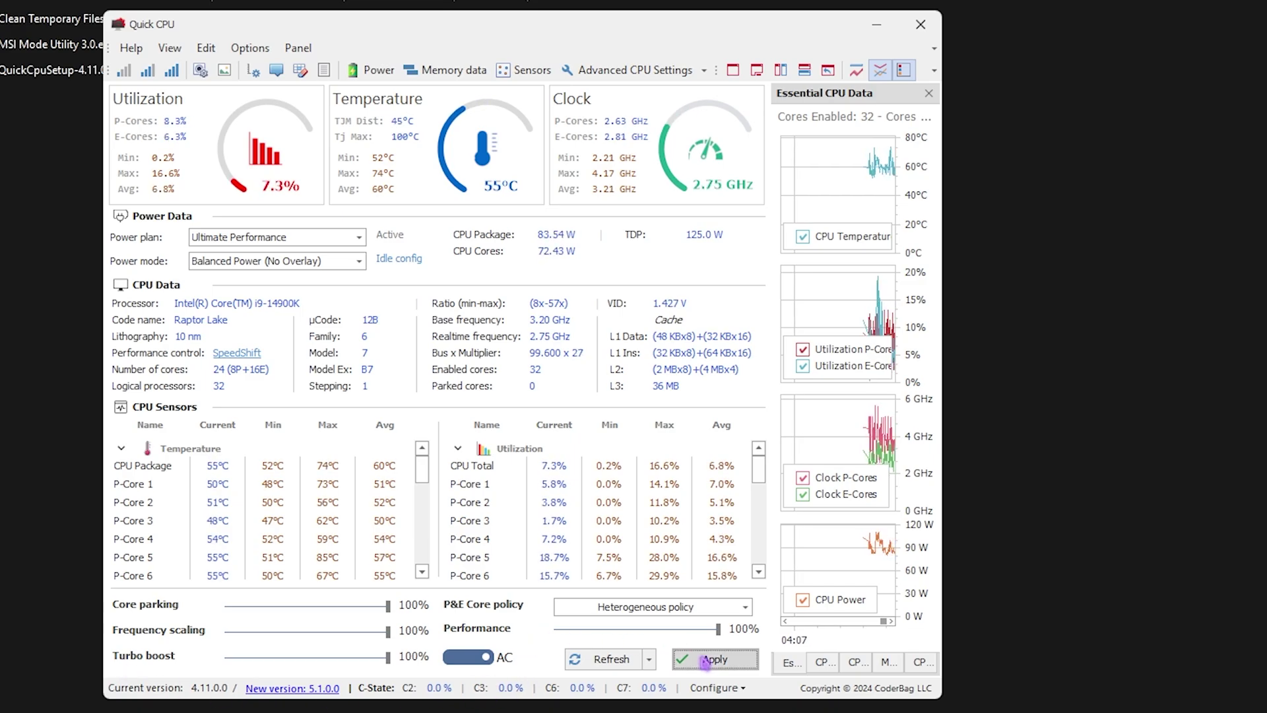
{"action": "left_click", "coordinate": [626, 423]}
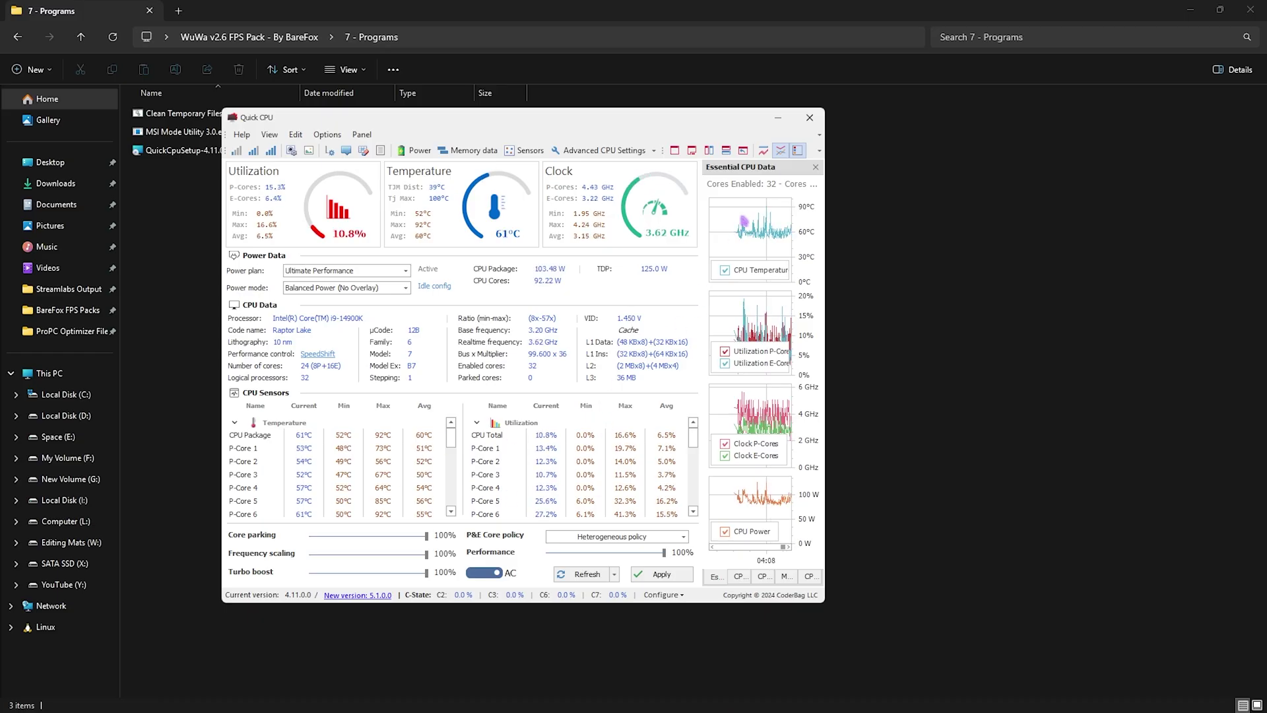
{"action": "left_click", "coordinate": [810, 117]}
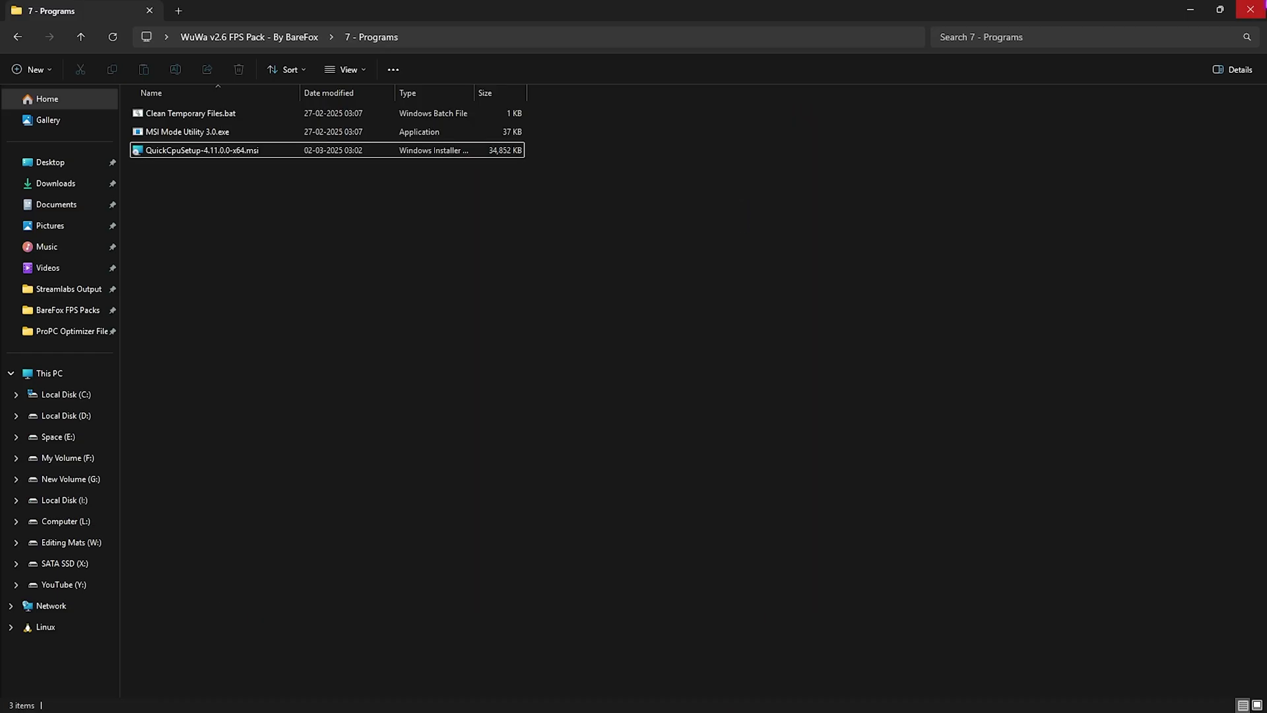
{"action": "left_click", "coordinate": [1251, 9]}
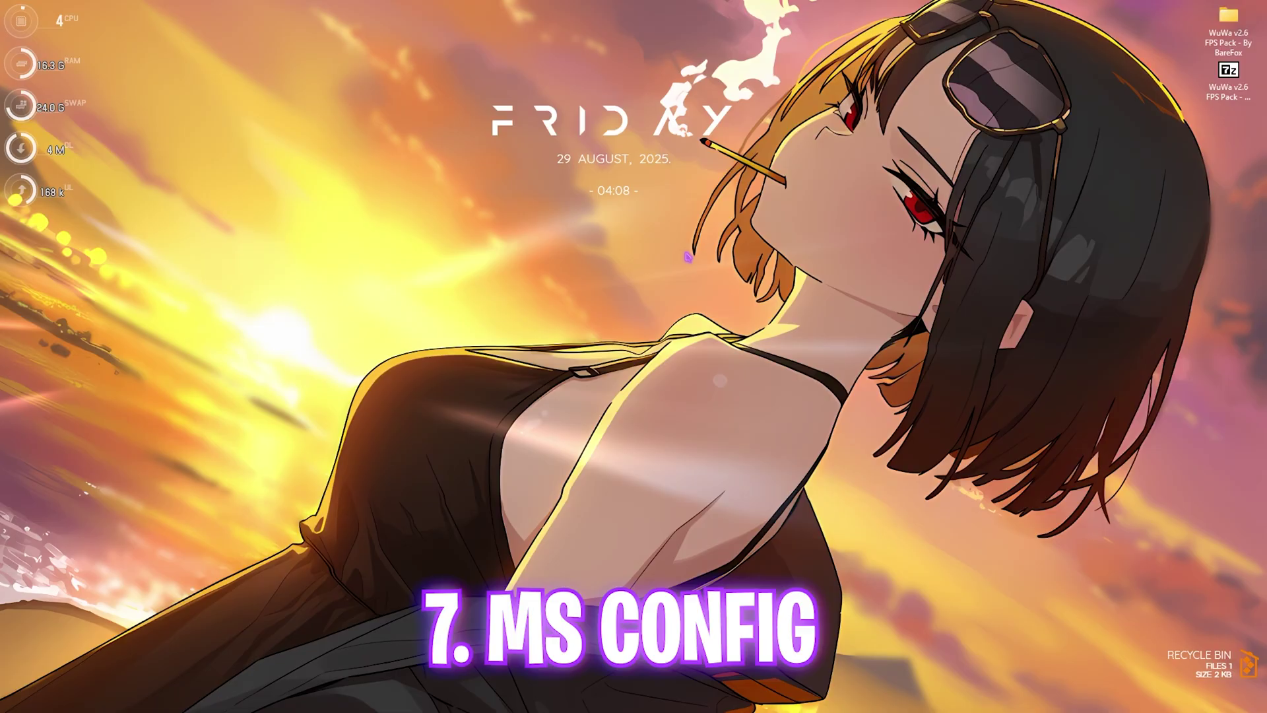
Open System Configuration by running msconfig.
{"action": "key", "text": "super+r"}
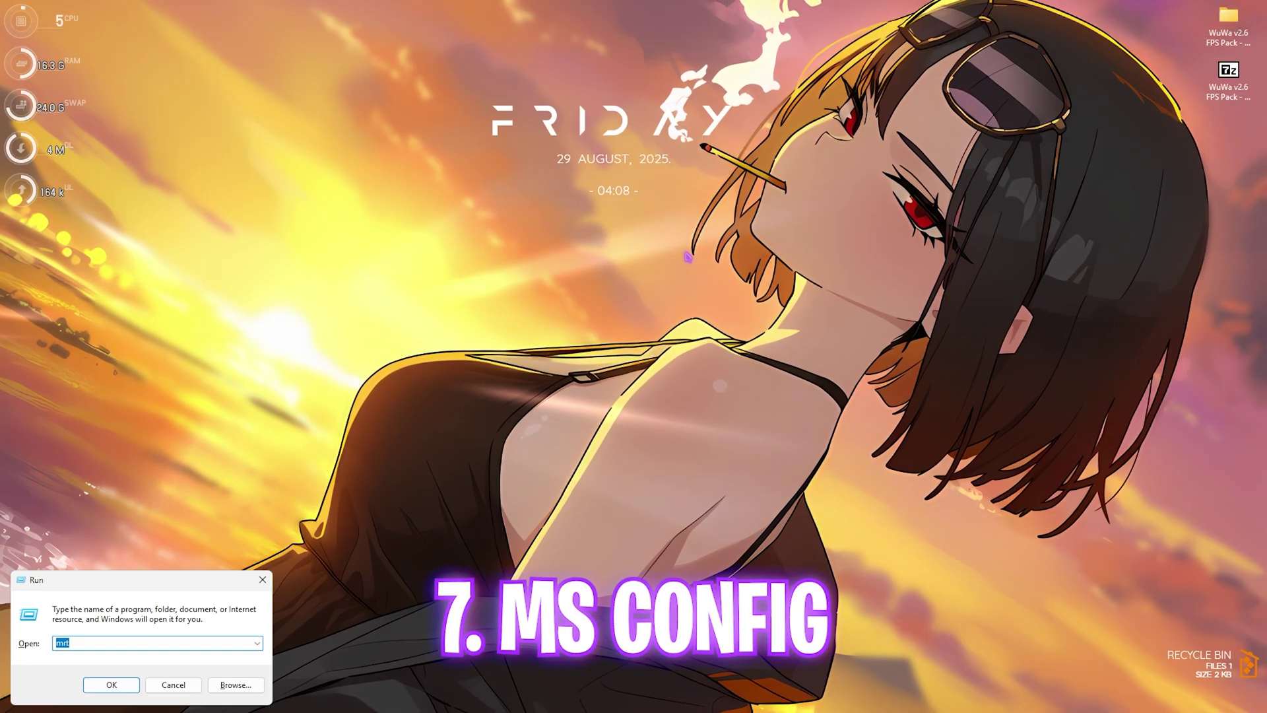
{"action": "type", "text": "msconfig"}
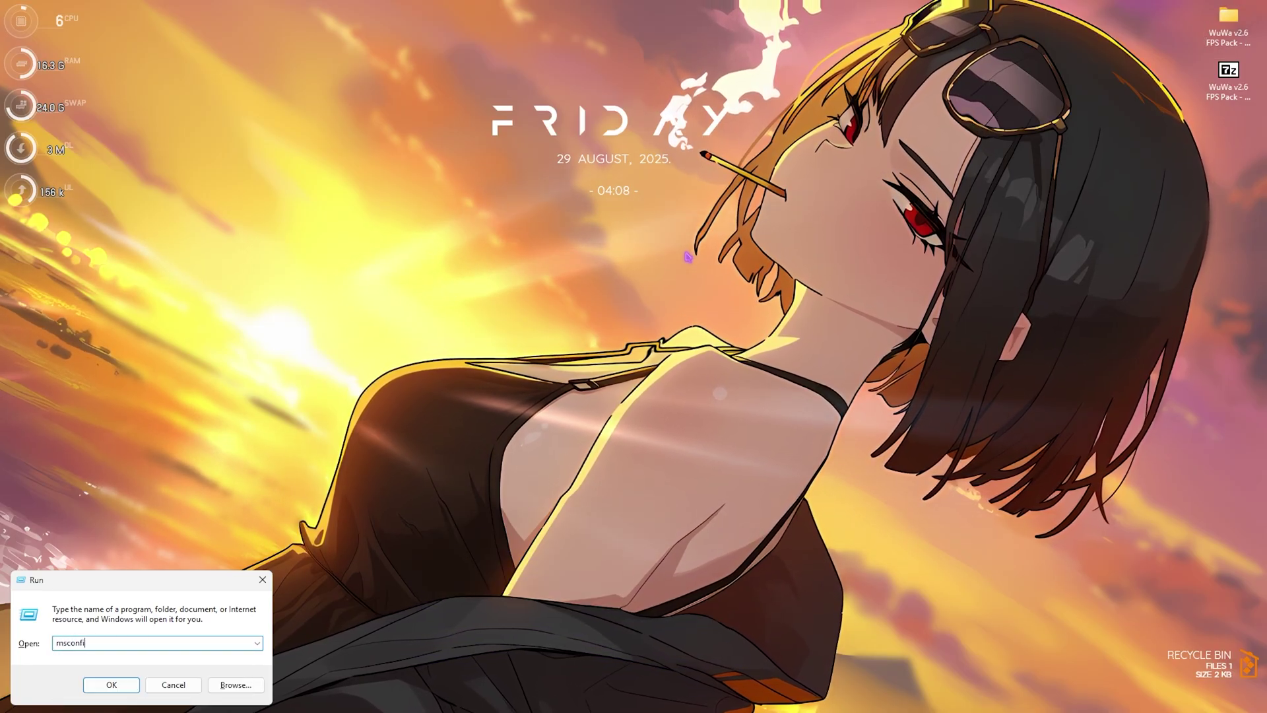
{"action": "key", "text": "Return"}
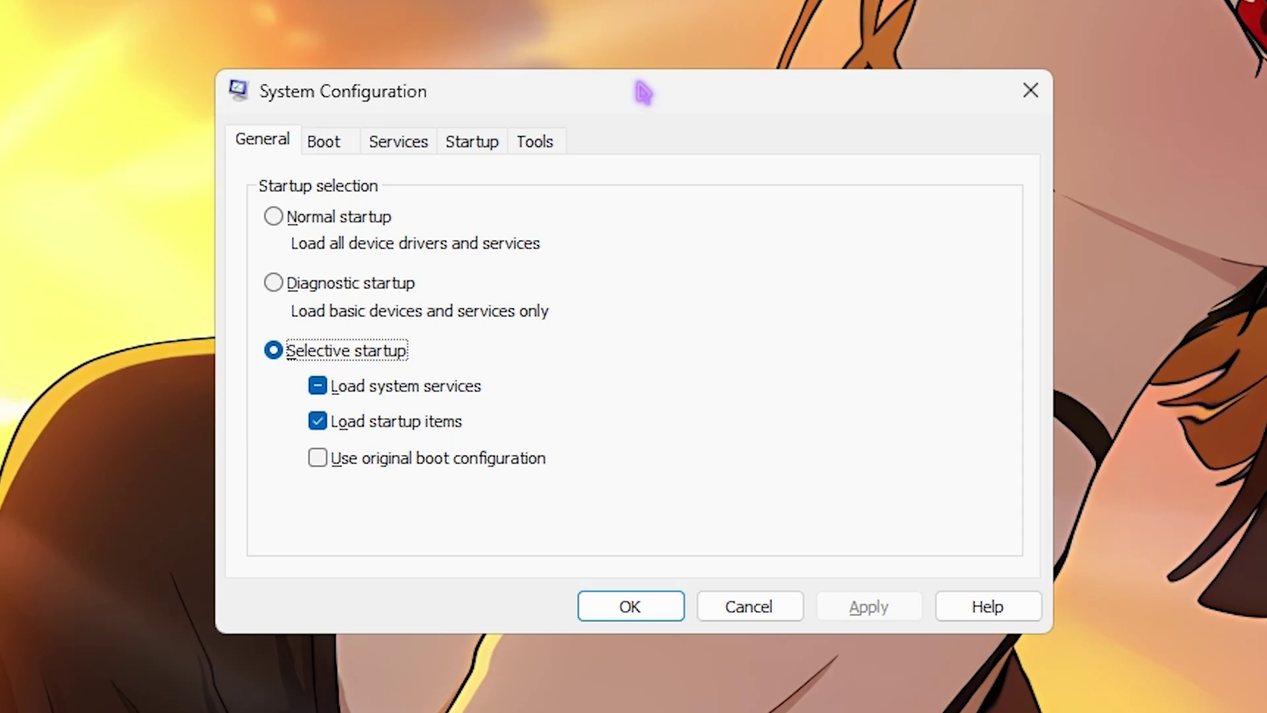
Set the number of processors to 32 in the advanced boot options of Windows 11 and apply the boot settings.
{"action": "left_click", "coordinate": [329, 151]}
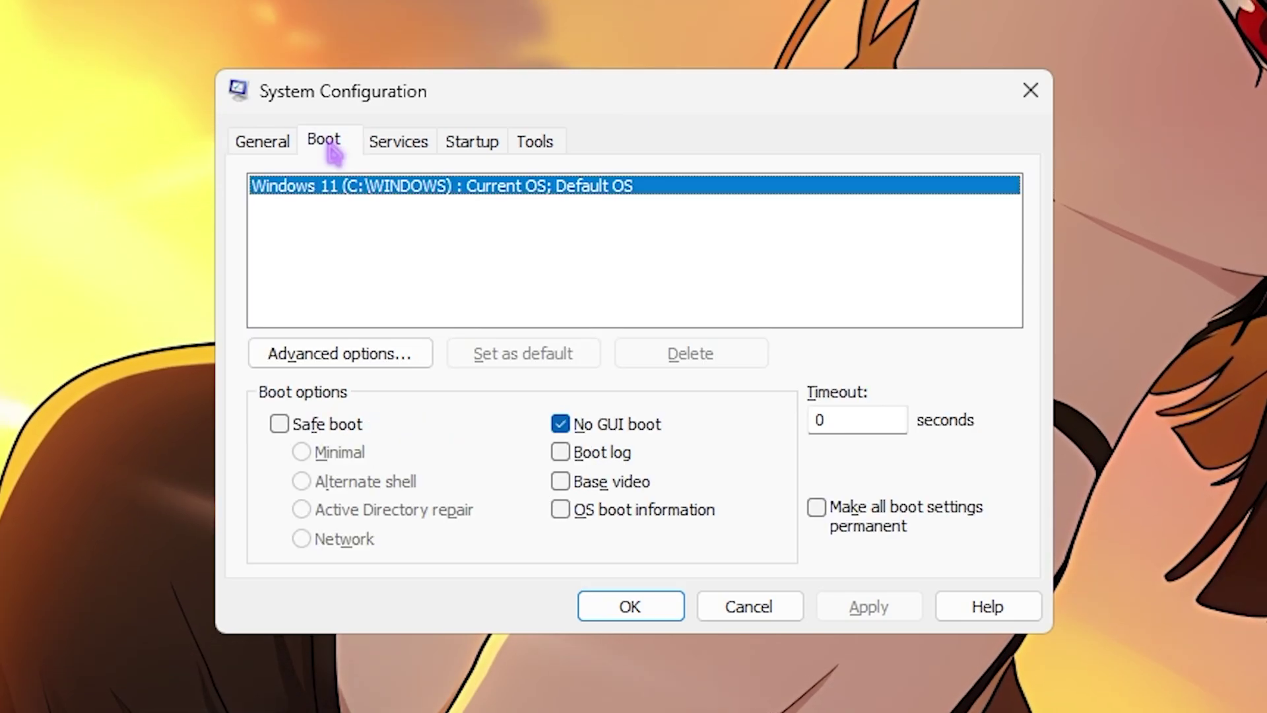
{"action": "left_click", "coordinate": [363, 356]}
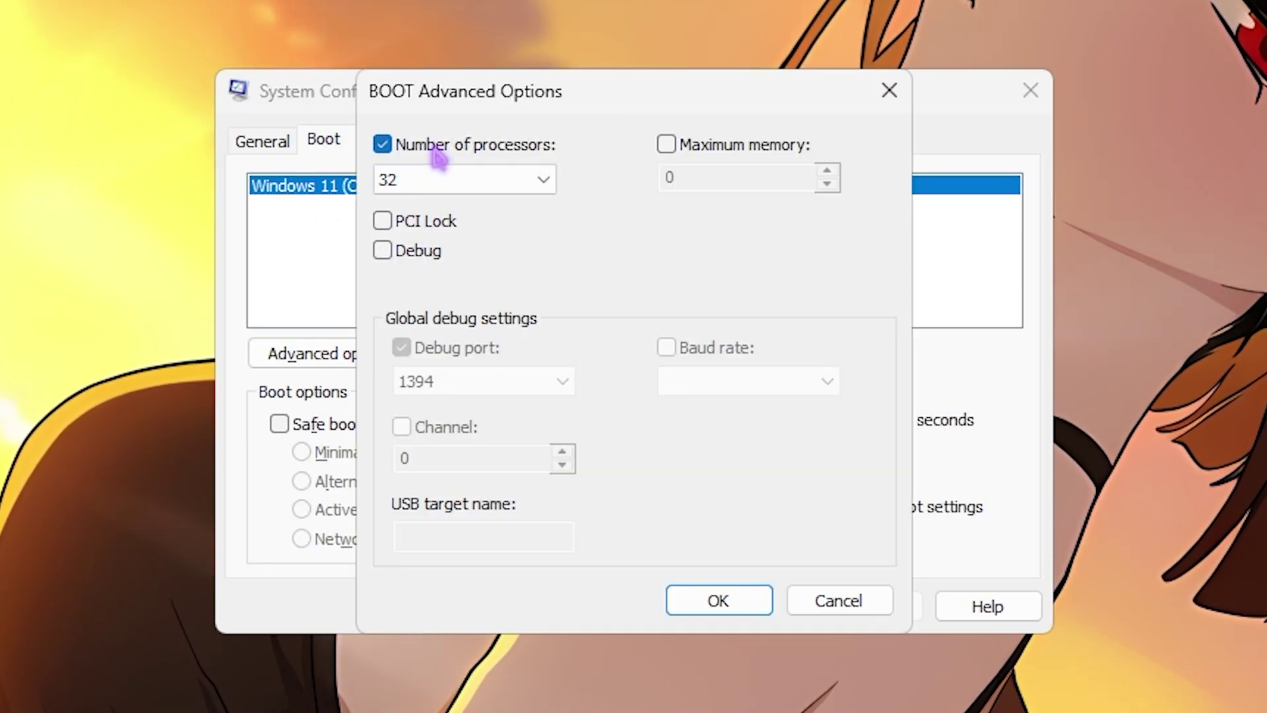
{"action": "left_click", "coordinate": [488, 180]}
{"action": "left_click", "coordinate": [373, 517]}
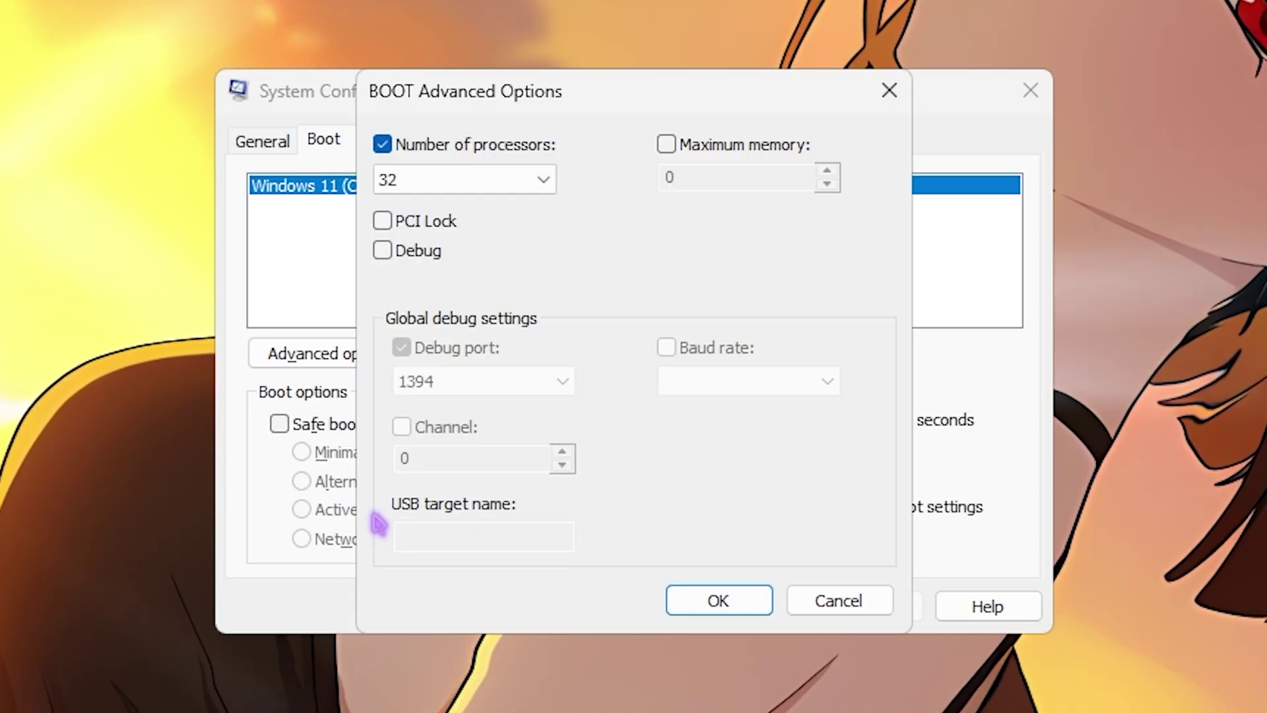
{"action": "left_click", "coordinate": [718, 600]}
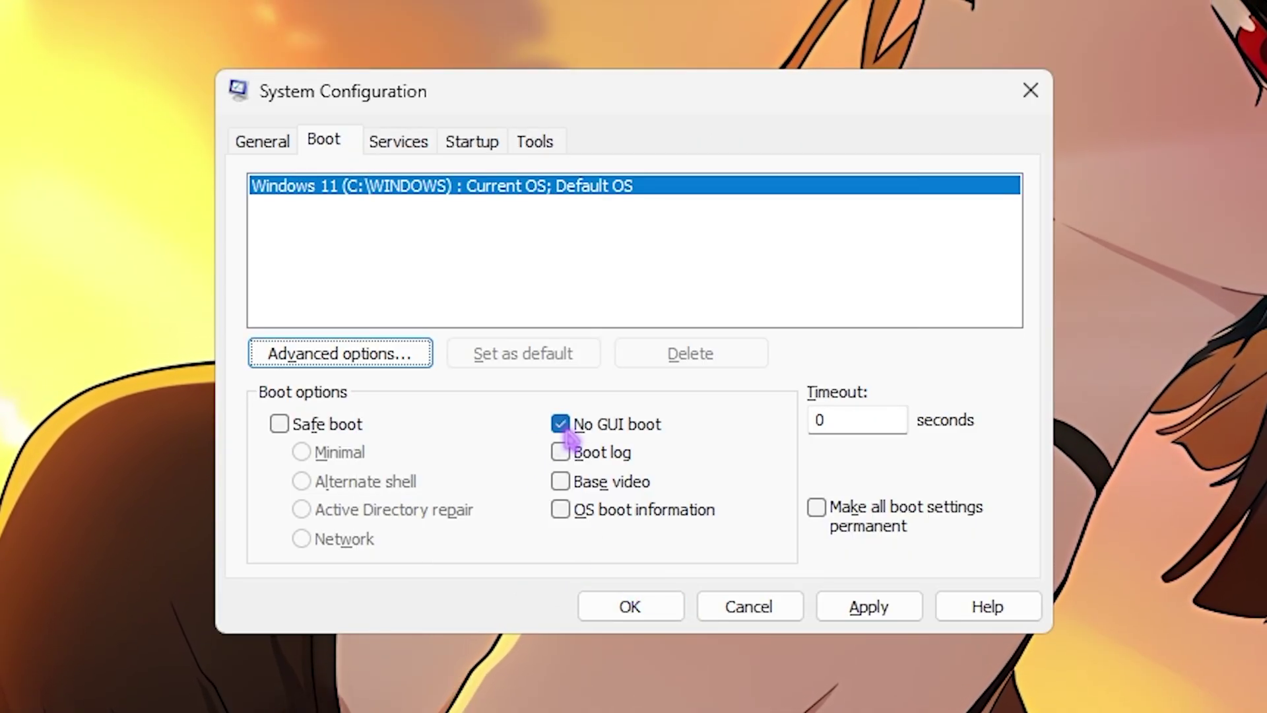
{"action": "left_click", "coordinate": [868, 609]}
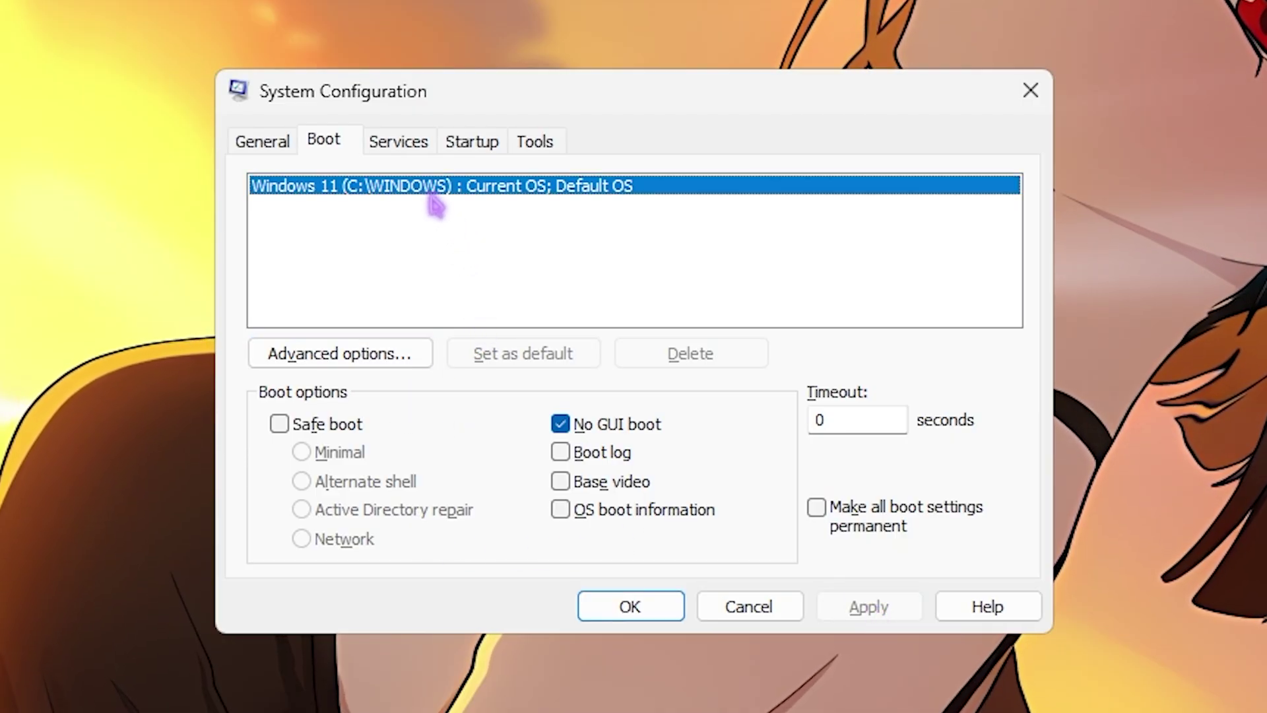
Hide all Microsoft services in the System Configuration services list, review the remaining third-party services, and confirm the configuration.
{"action": "left_click", "coordinate": [400, 147]}
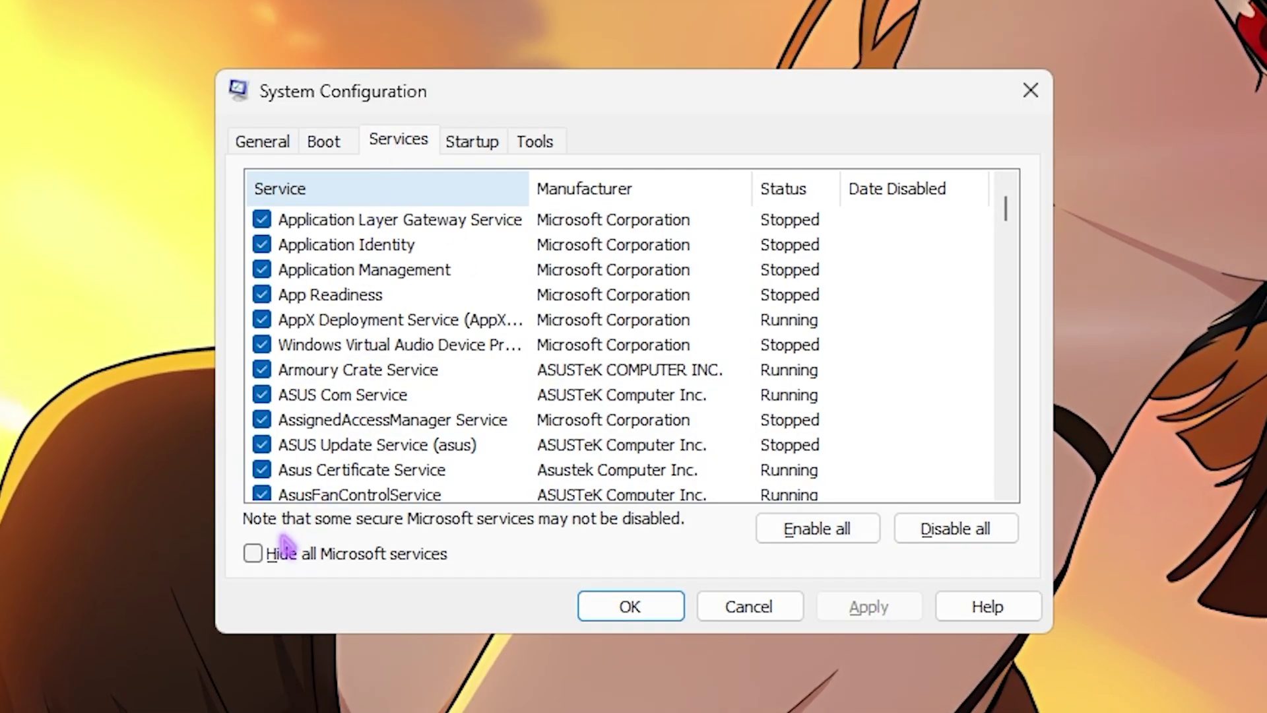
{"action": "left_click", "coordinate": [259, 555]}
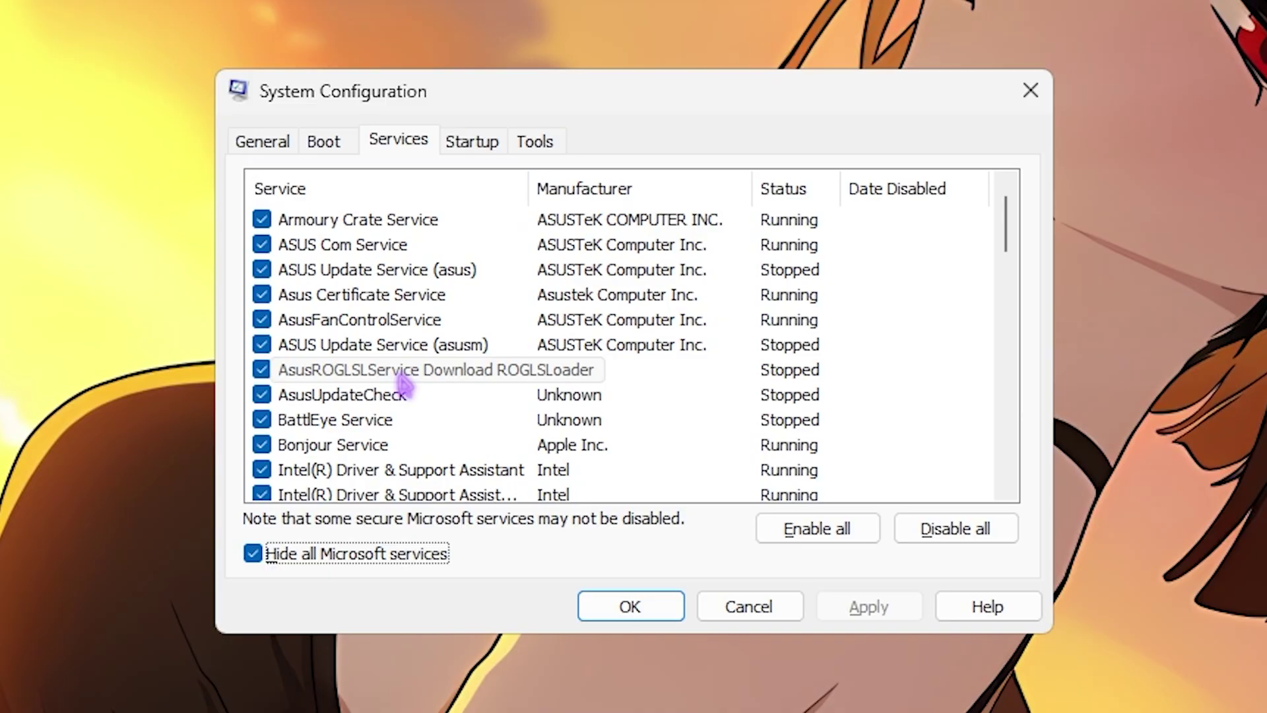
{"action": "scroll", "coordinate": [404, 384], "scroll_direction": "down", "scroll_amount": 10}
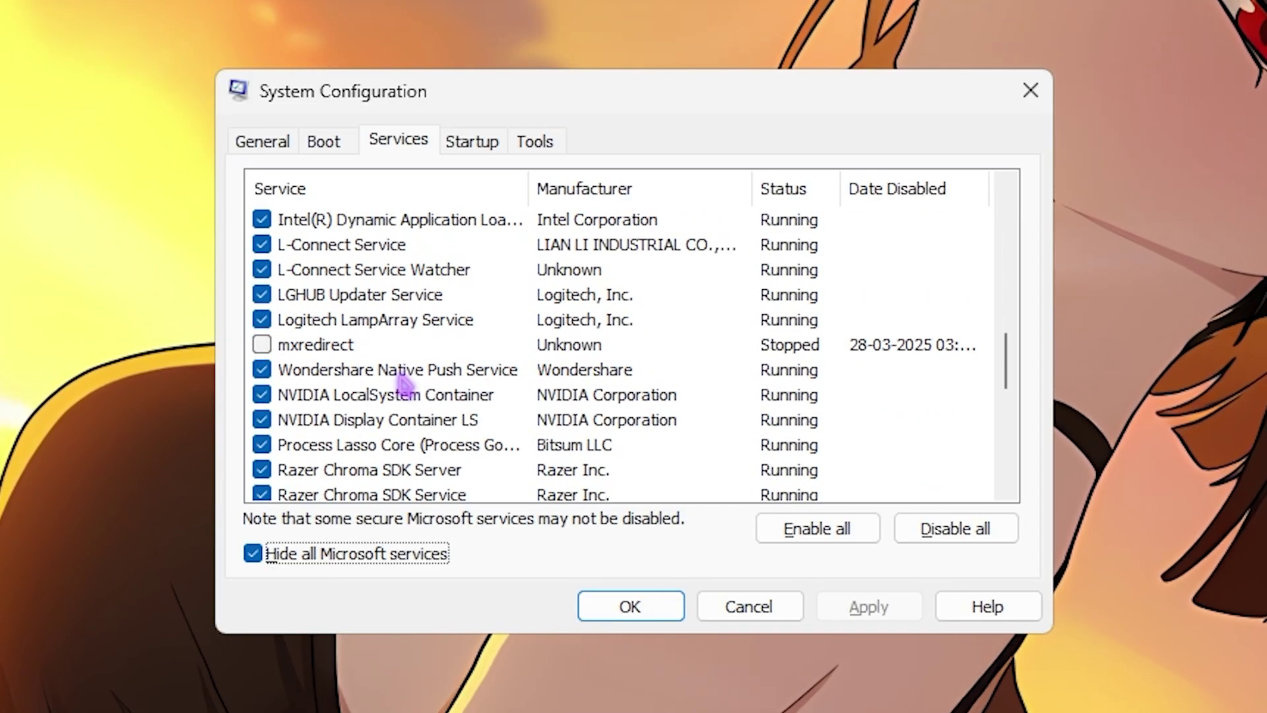
{"action": "scroll", "coordinate": [404, 384], "scroll_direction": "up", "scroll_amount": 10}
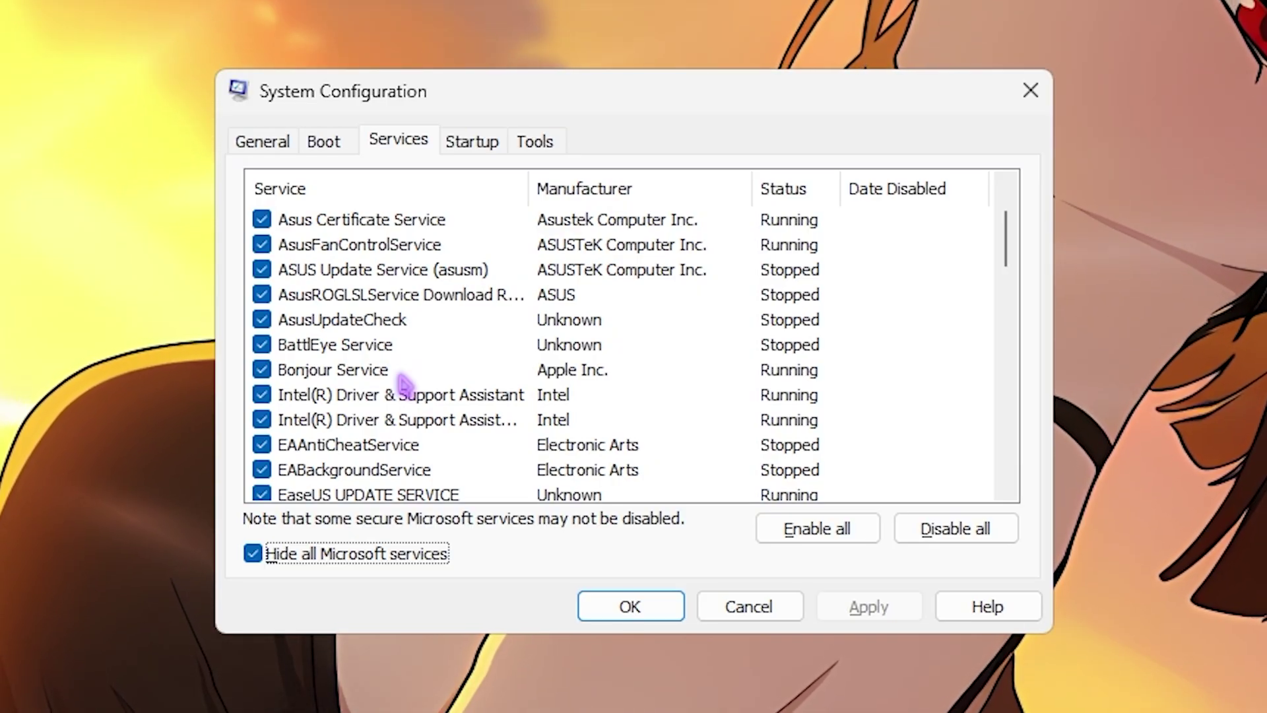
{"action": "scroll", "coordinate": [404, 384], "scroll_direction": "down", "scroll_amount": 8}
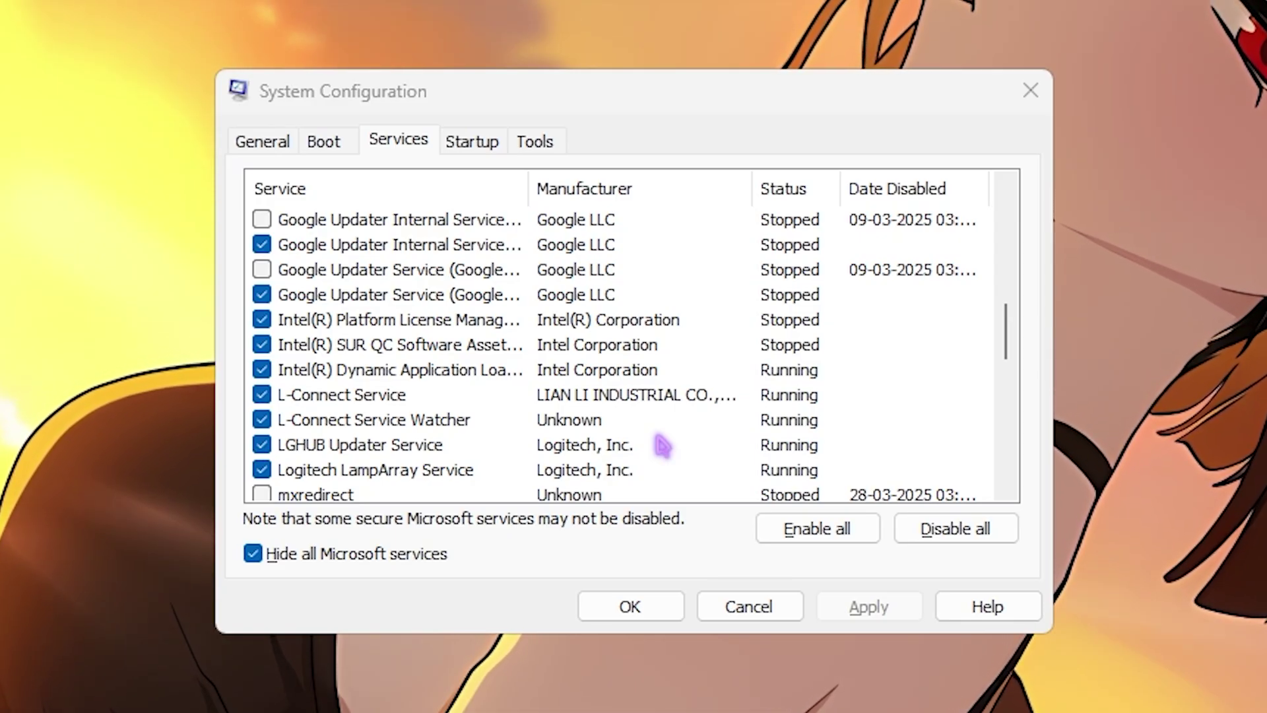
{"action": "left_click", "coordinate": [639, 606]}
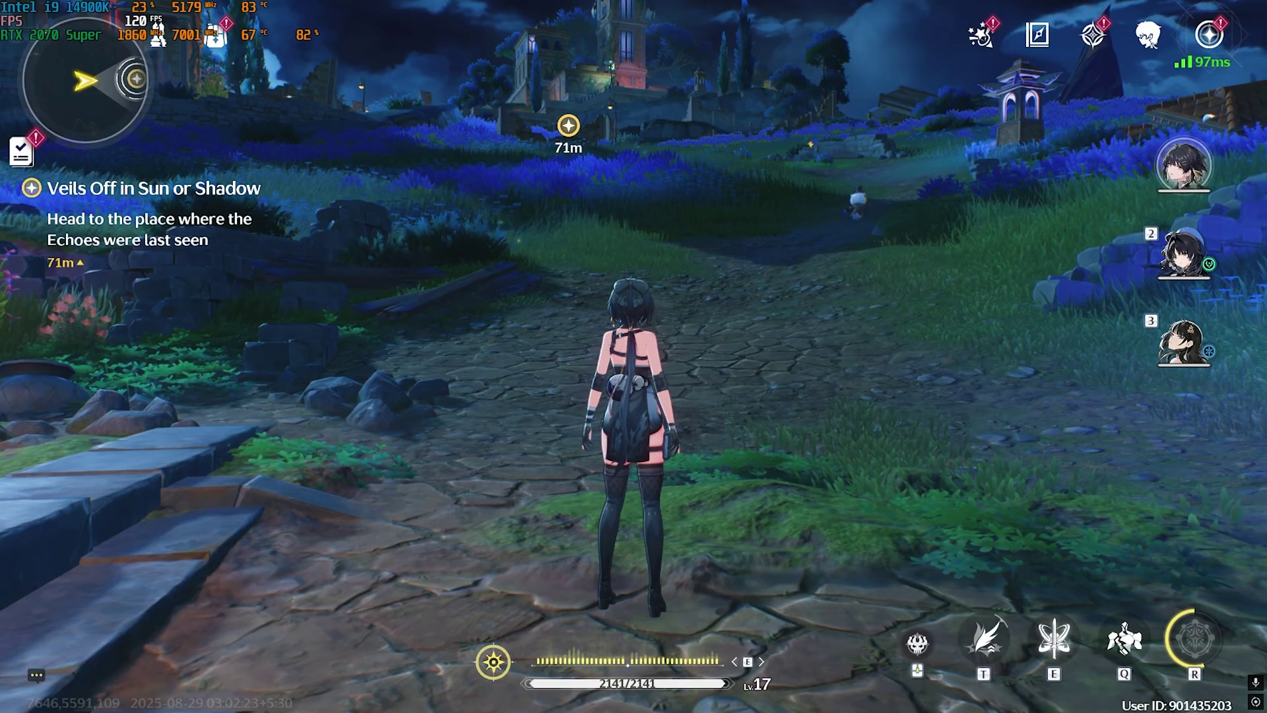
In Wuthering Waves, open the graphics settings and apply the Vivid global filter with filter intensity 50.
{"action": "key", "text": "Escape"}
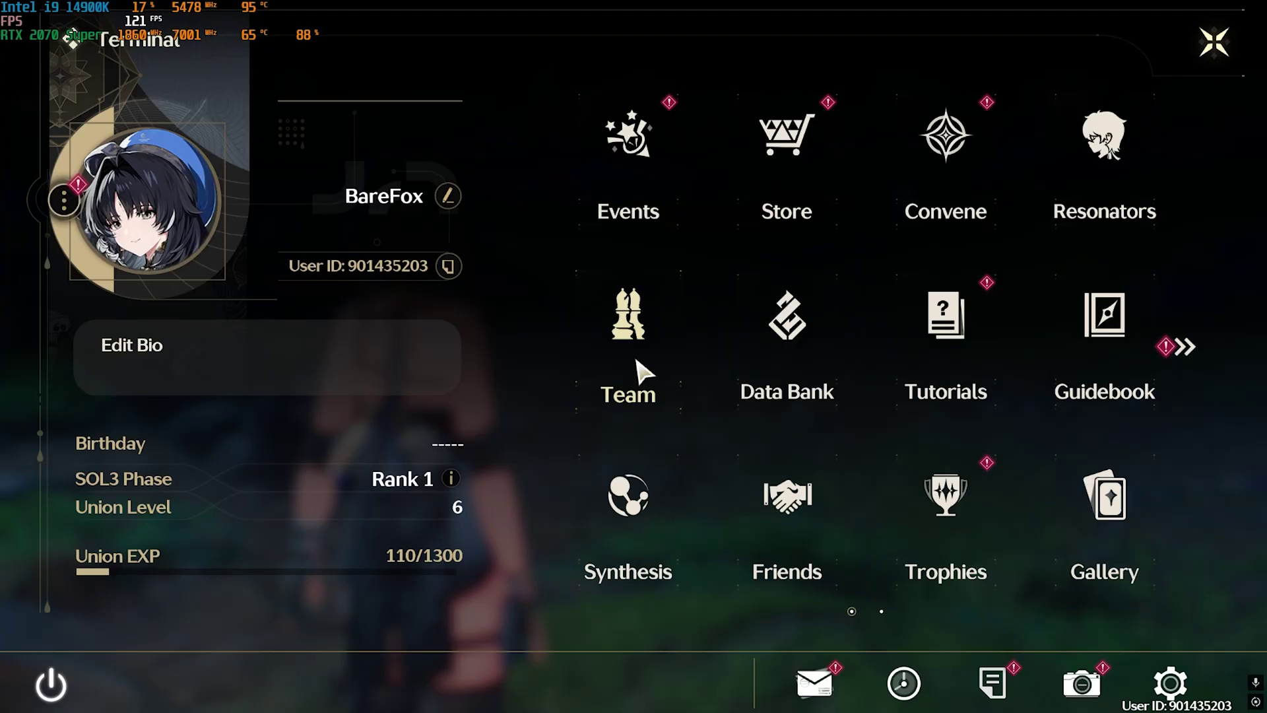
{"action": "left_click", "coordinate": [1156, 683]}
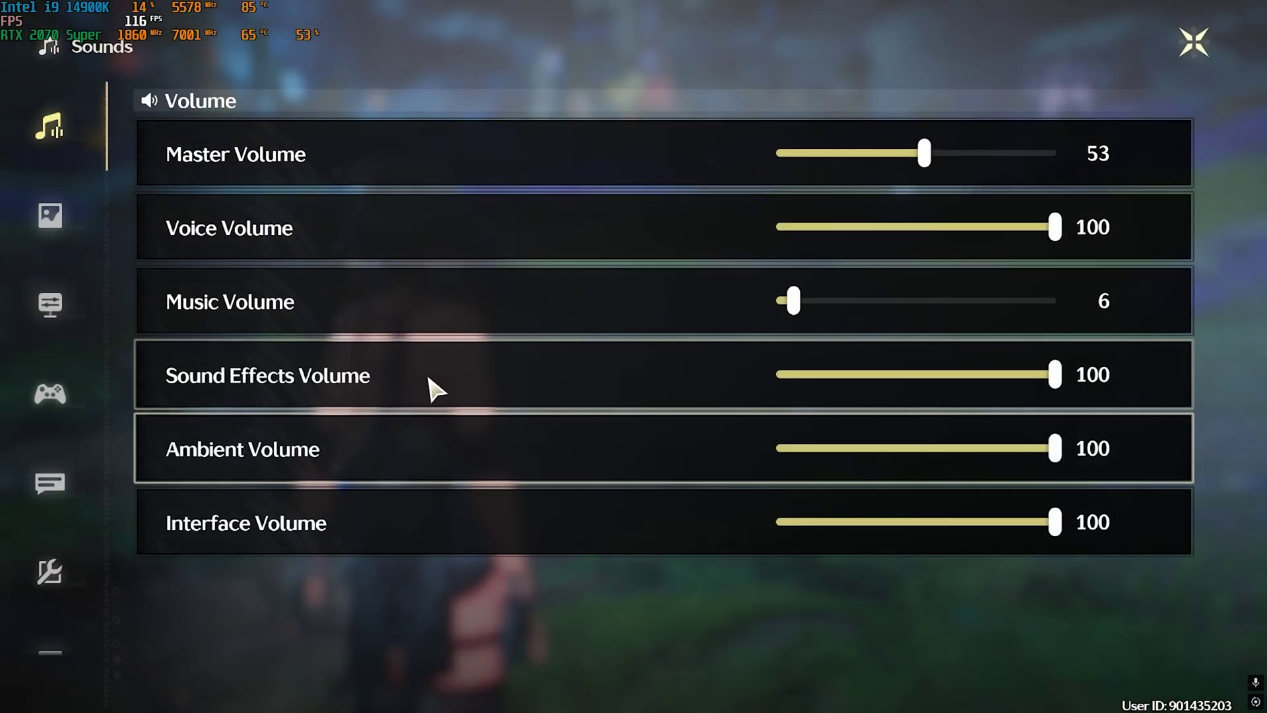
{"action": "left_click", "coordinate": [61, 227]}
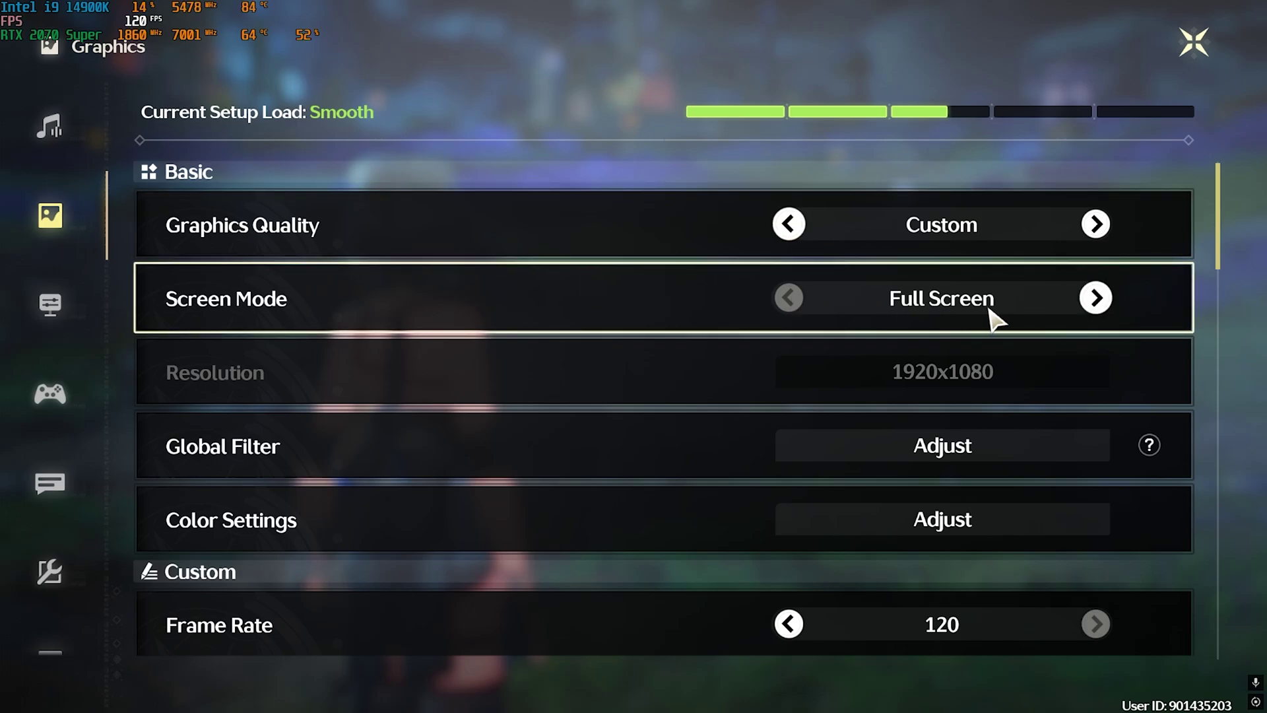
{"action": "scroll", "coordinate": [989, 309], "scroll_direction": "down", "scroll_amount": 2}
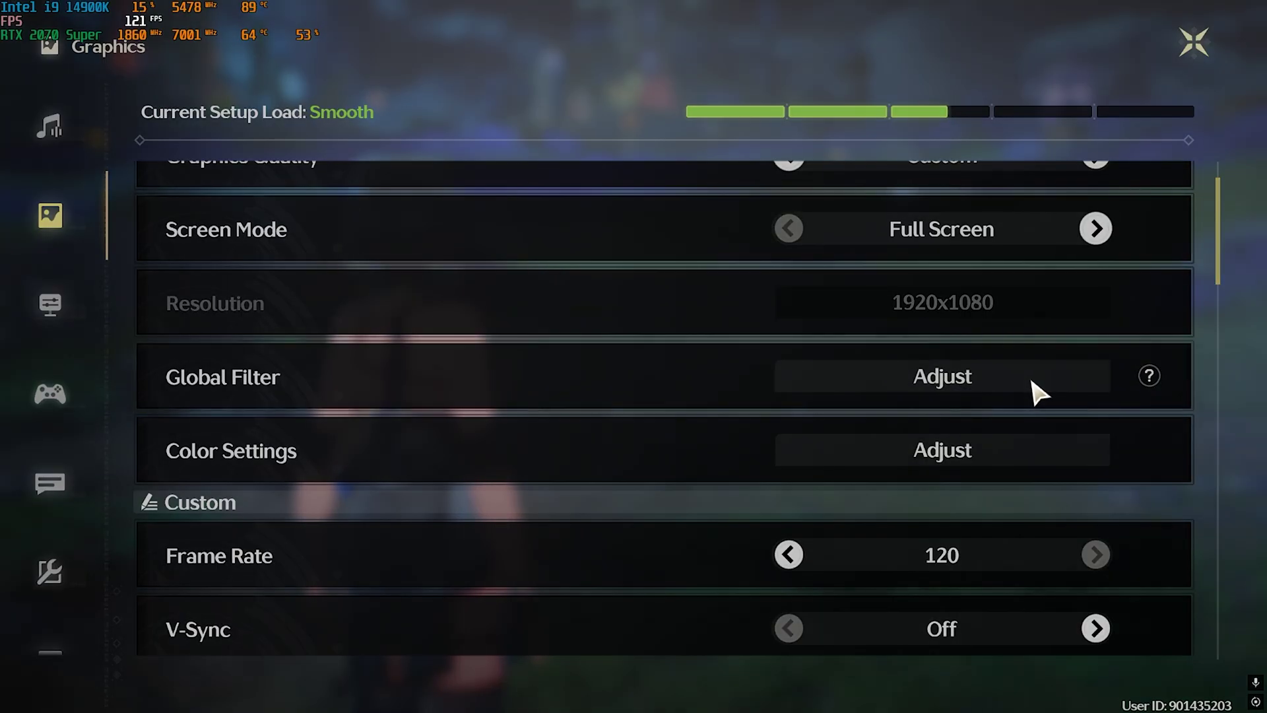
{"action": "left_click", "coordinate": [1033, 383]}
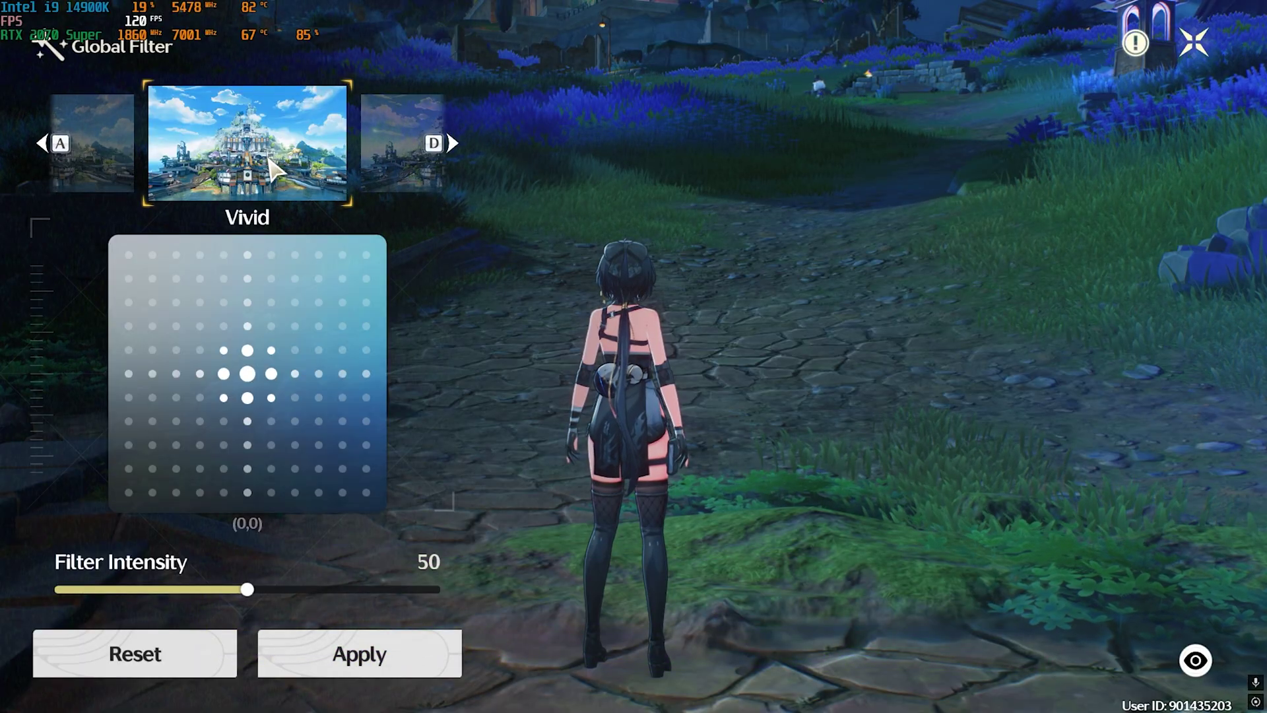
{"action": "left_click", "coordinate": [370, 644]}
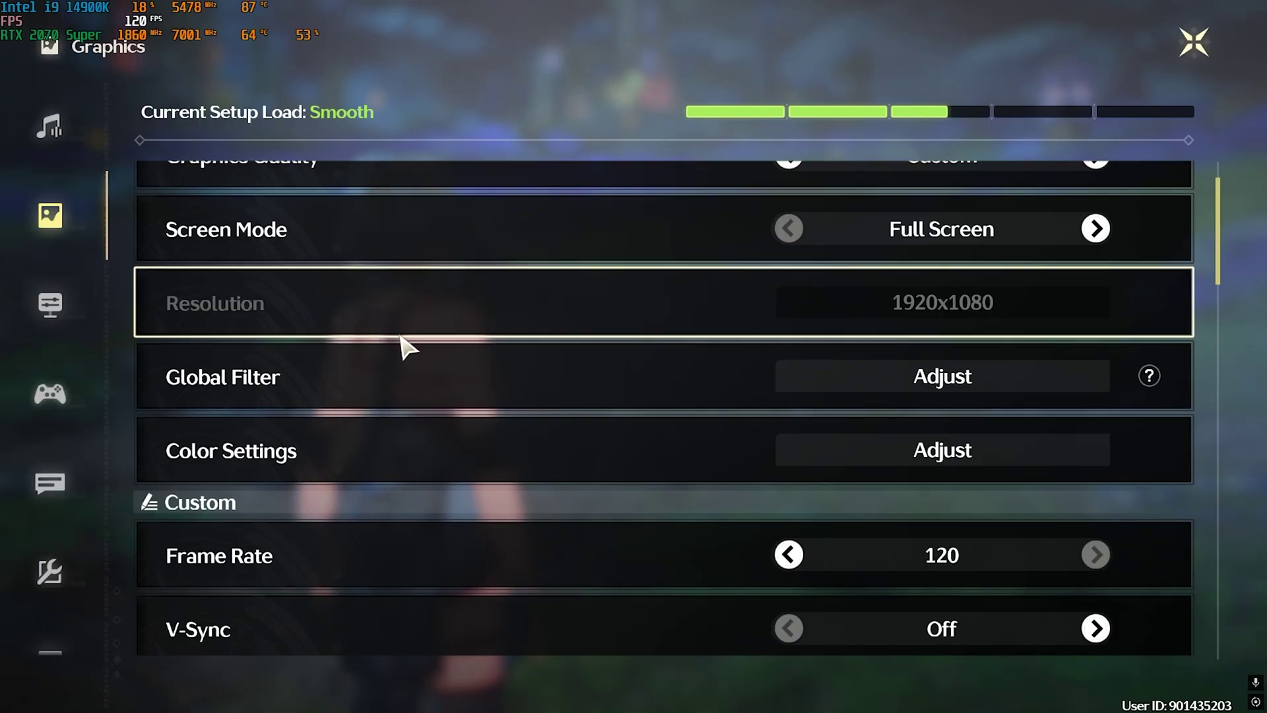
Set both Special Effects Quality and Shadow Quality to Low in the custom graphics settings.
{"action": "scroll", "coordinate": [400, 337], "scroll_direction": "down", "scroll_amount": 3}
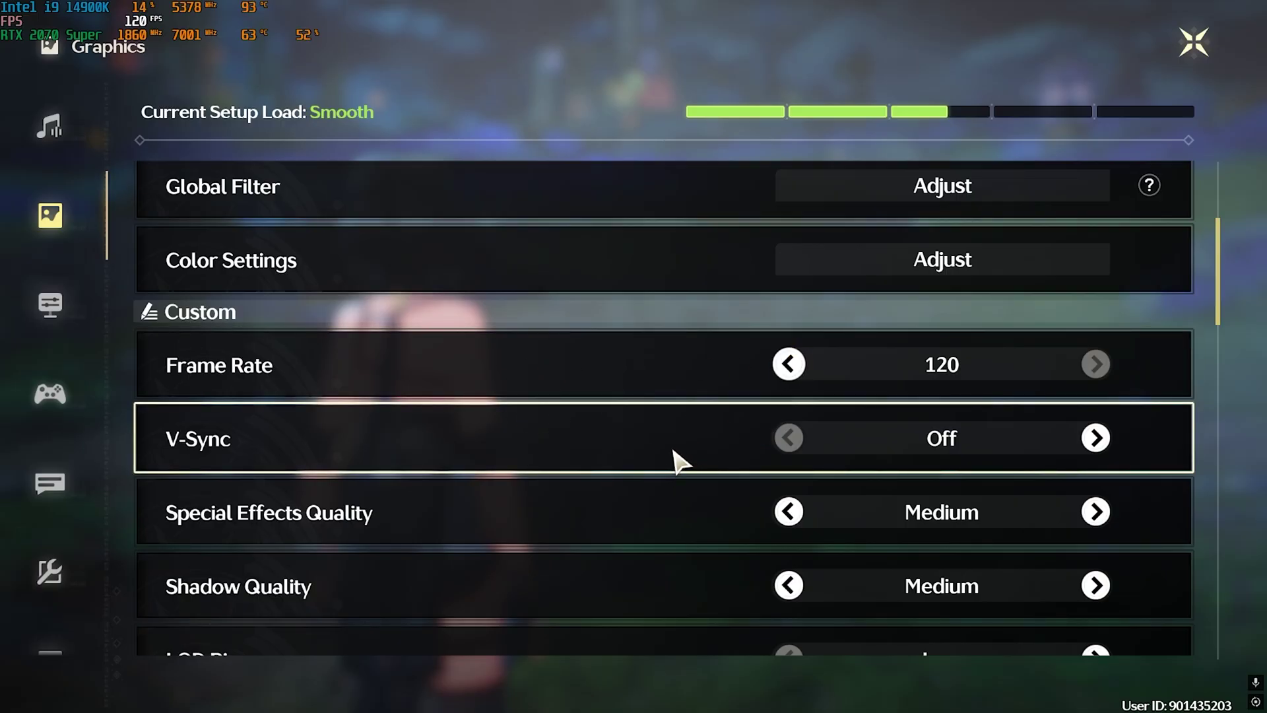
{"action": "scroll", "coordinate": [674, 456], "scroll_direction": "down", "scroll_amount": 1}
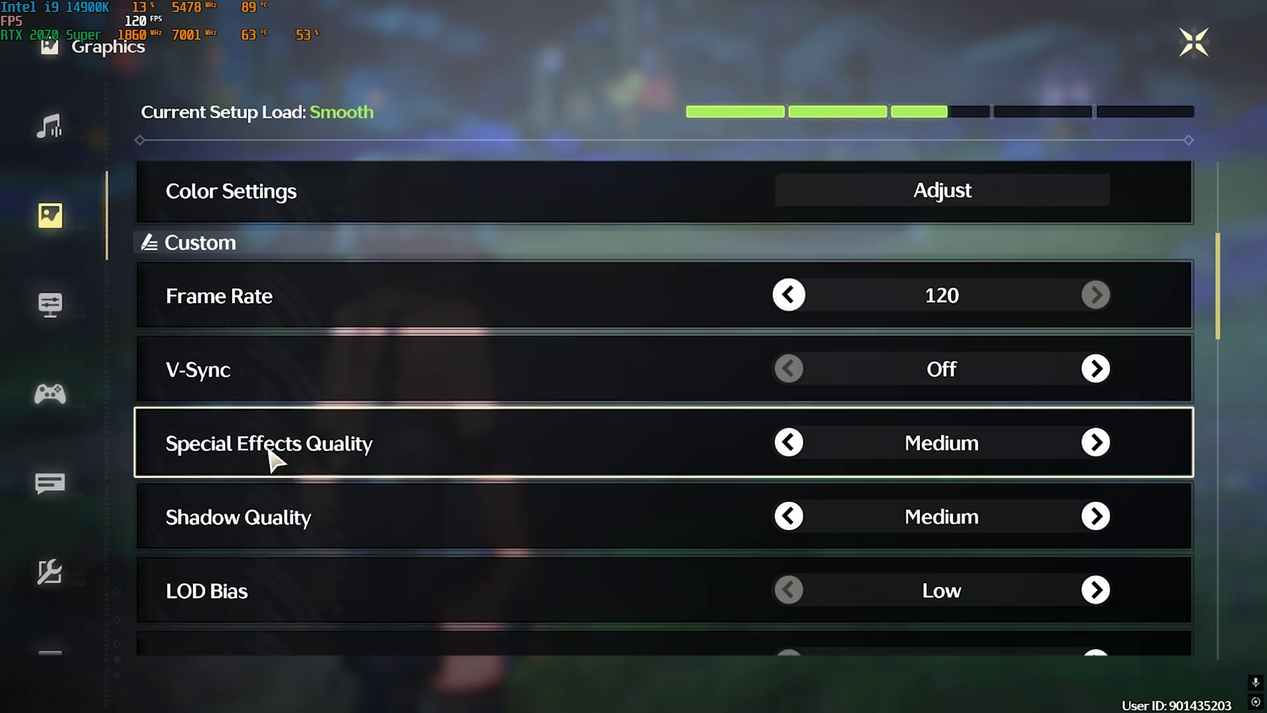
{"action": "left_click", "coordinate": [794, 449]}
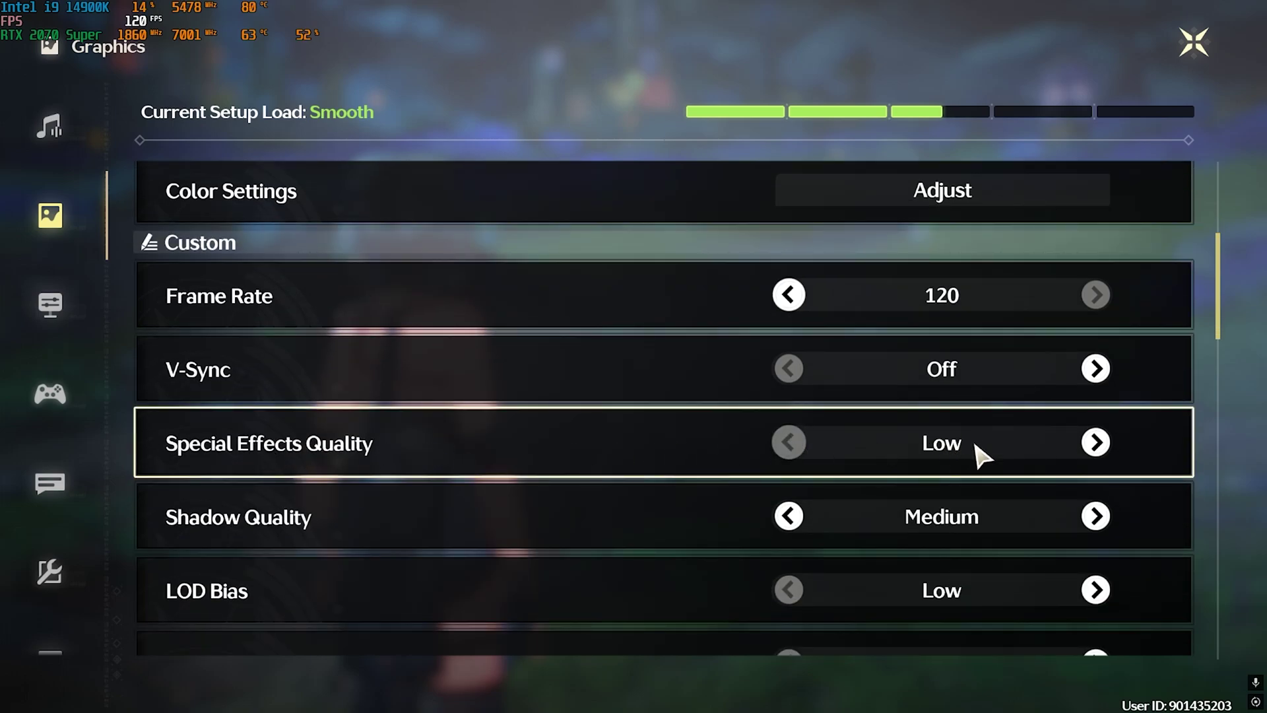
{"action": "left_click", "coordinate": [1099, 444]}
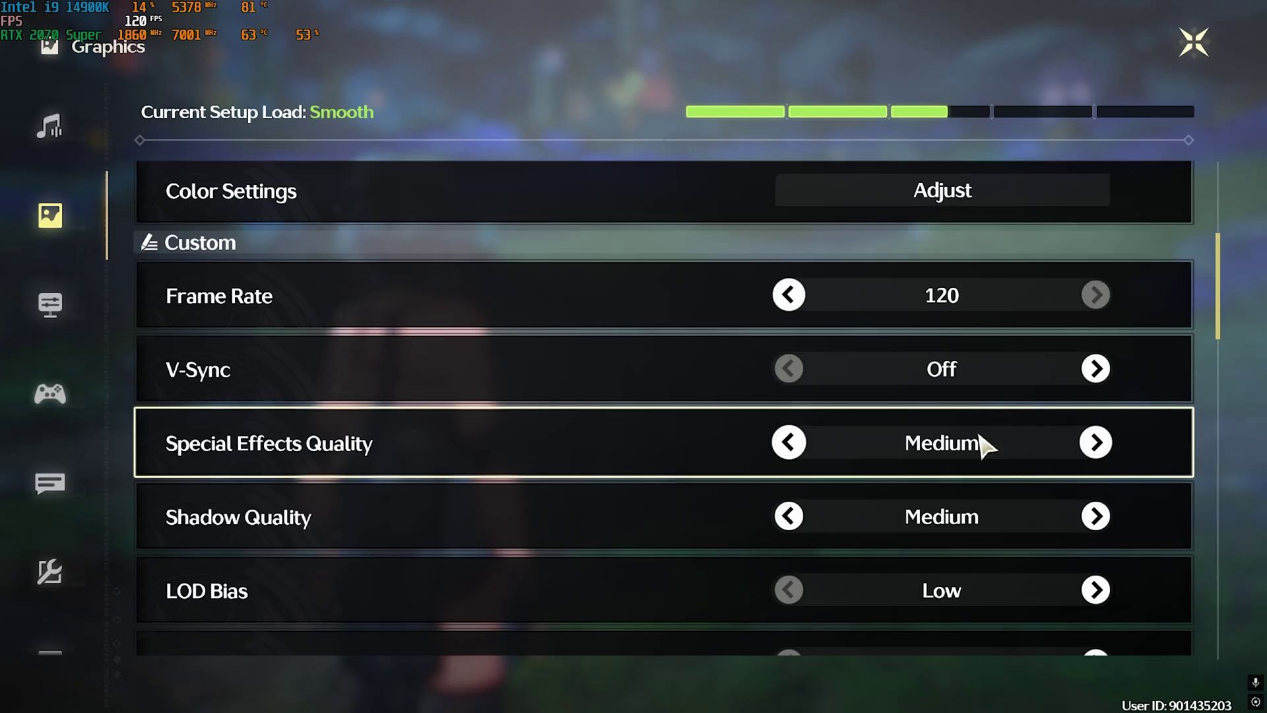
{"action": "left_click", "coordinate": [800, 451]}
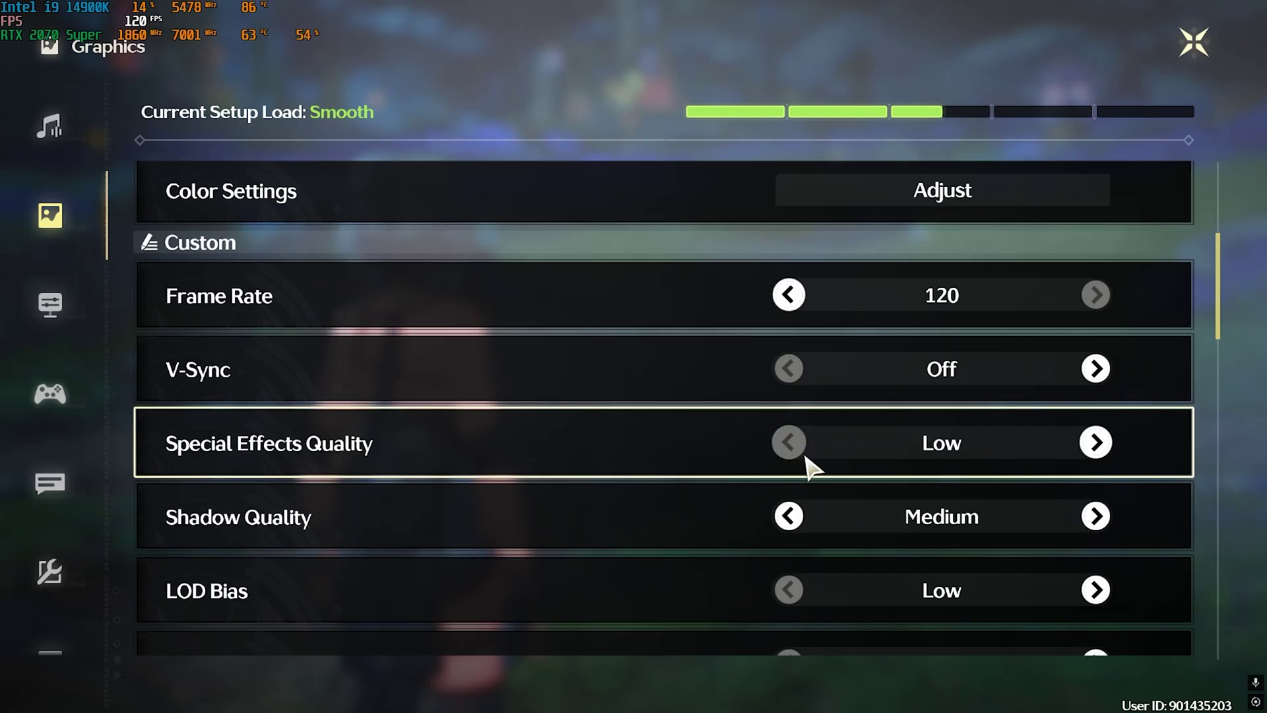
{"action": "left_click", "coordinate": [800, 523]}
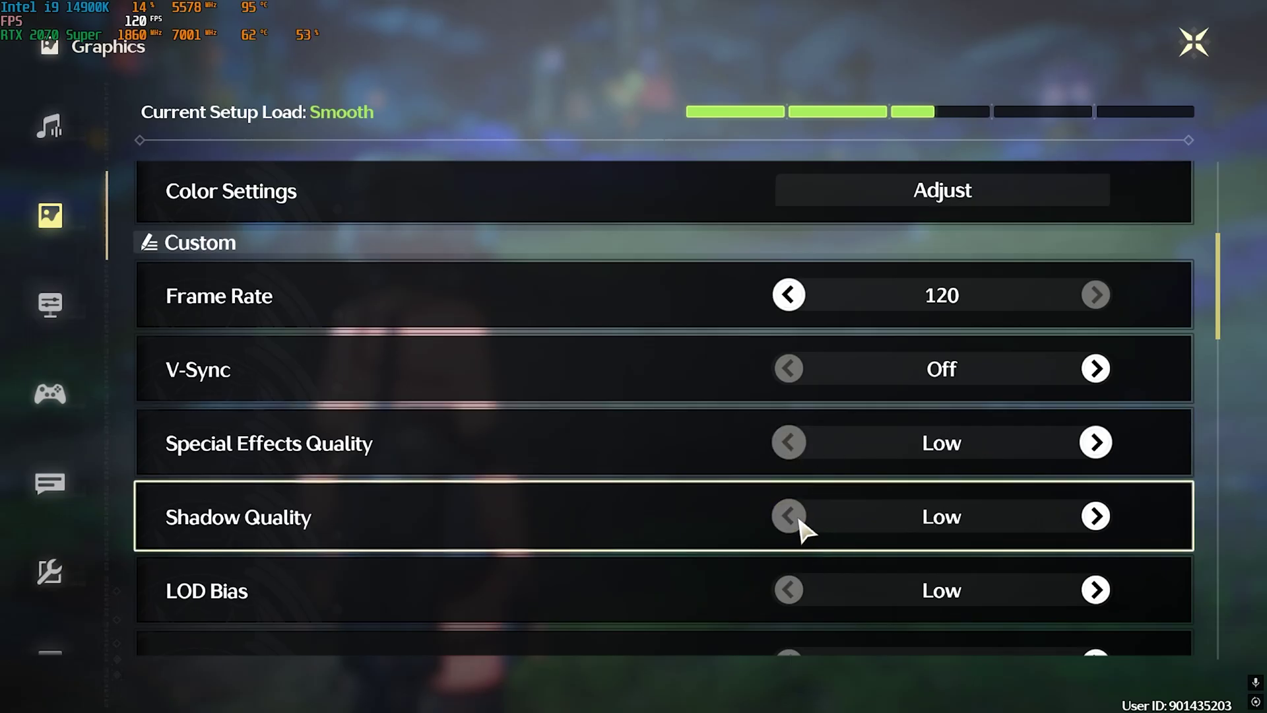
Review the LOD, fog, lighting, motion blur and anti-aliasing options, and set Bloom to Off.
{"action": "scroll", "coordinate": [800, 523], "scroll_direction": "down", "scroll_amount": 2}
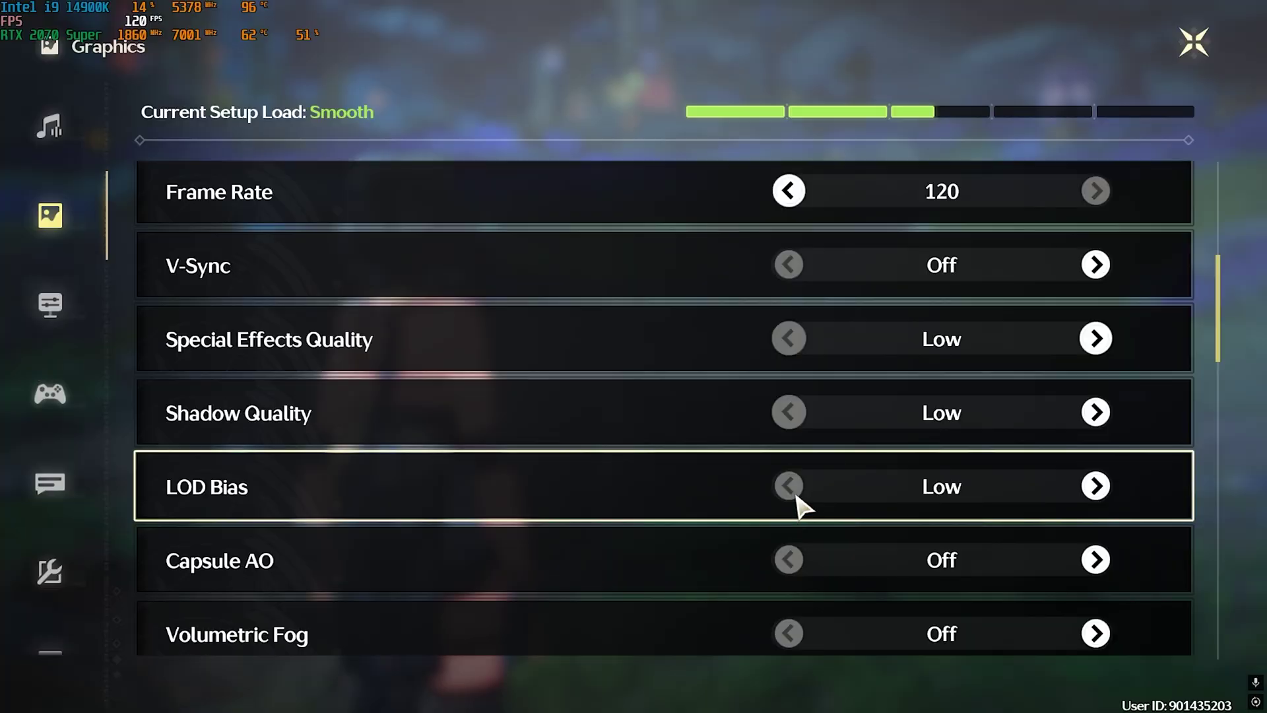
{"action": "scroll", "coordinate": [800, 505], "scroll_direction": "down", "scroll_amount": 1}
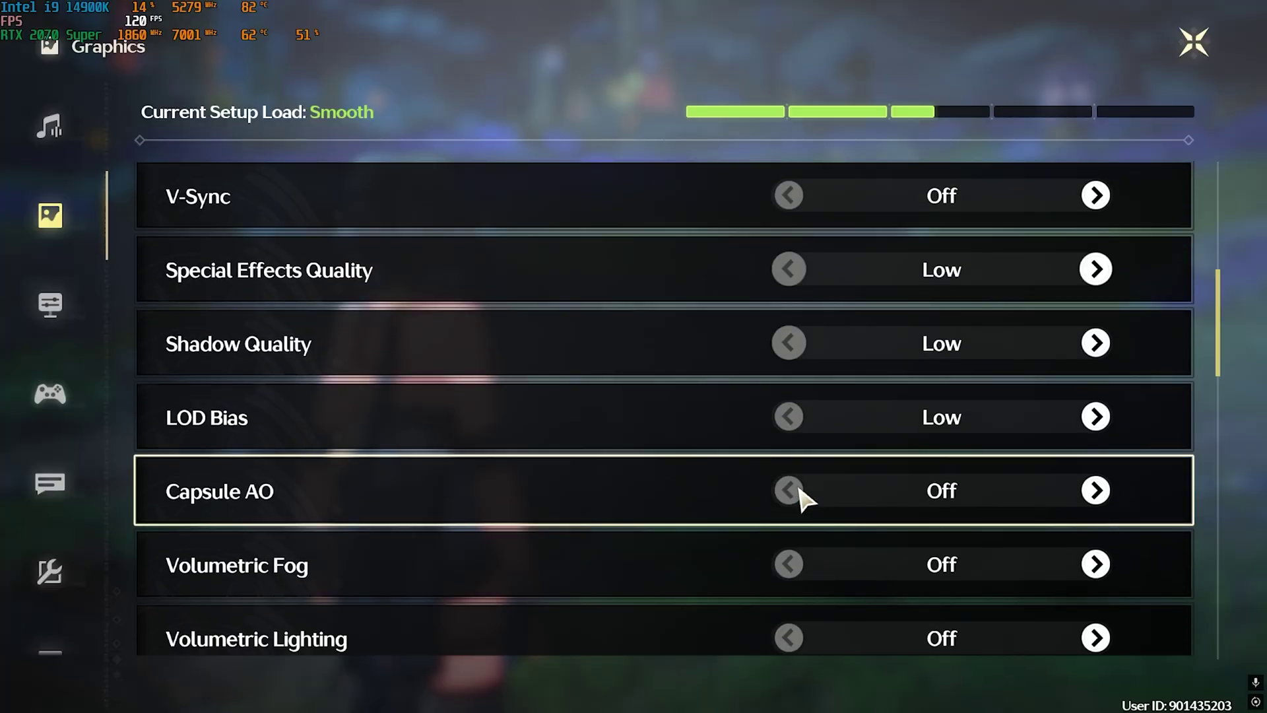
{"action": "scroll", "coordinate": [798, 486], "scroll_direction": "down", "scroll_amount": 1}
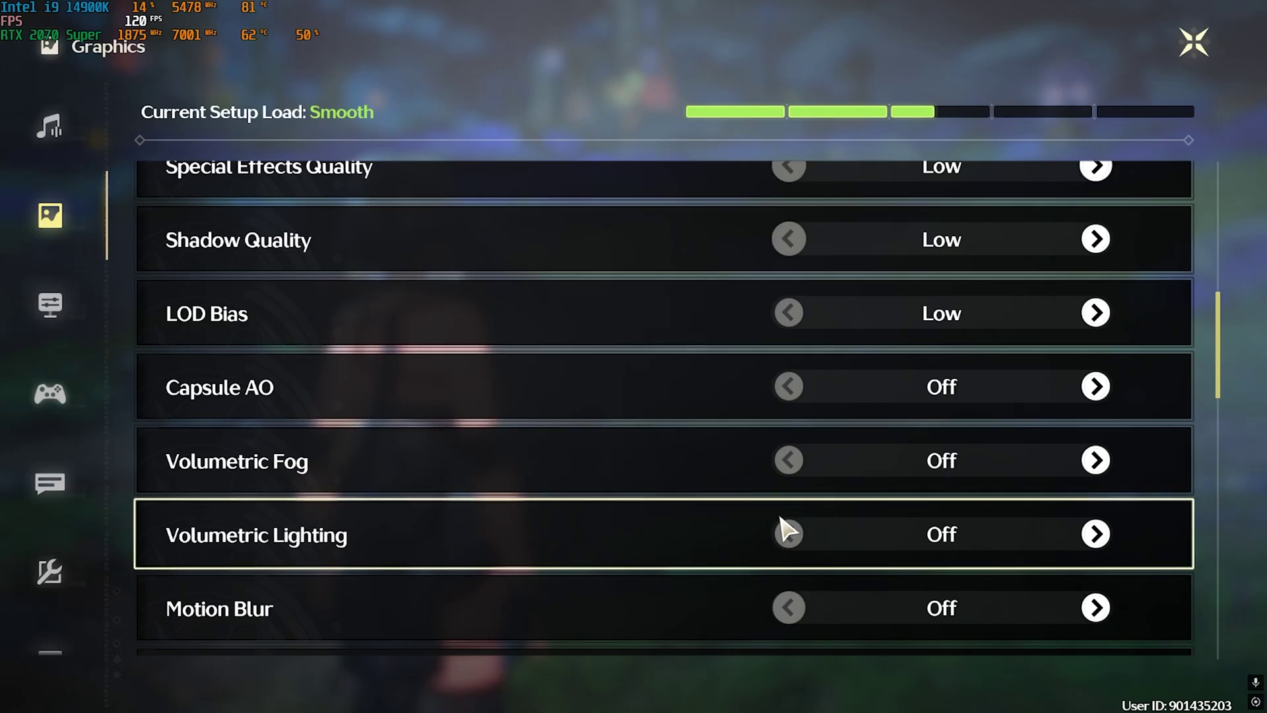
{"action": "scroll", "coordinate": [781, 525], "scroll_direction": "down", "scroll_amount": 3}
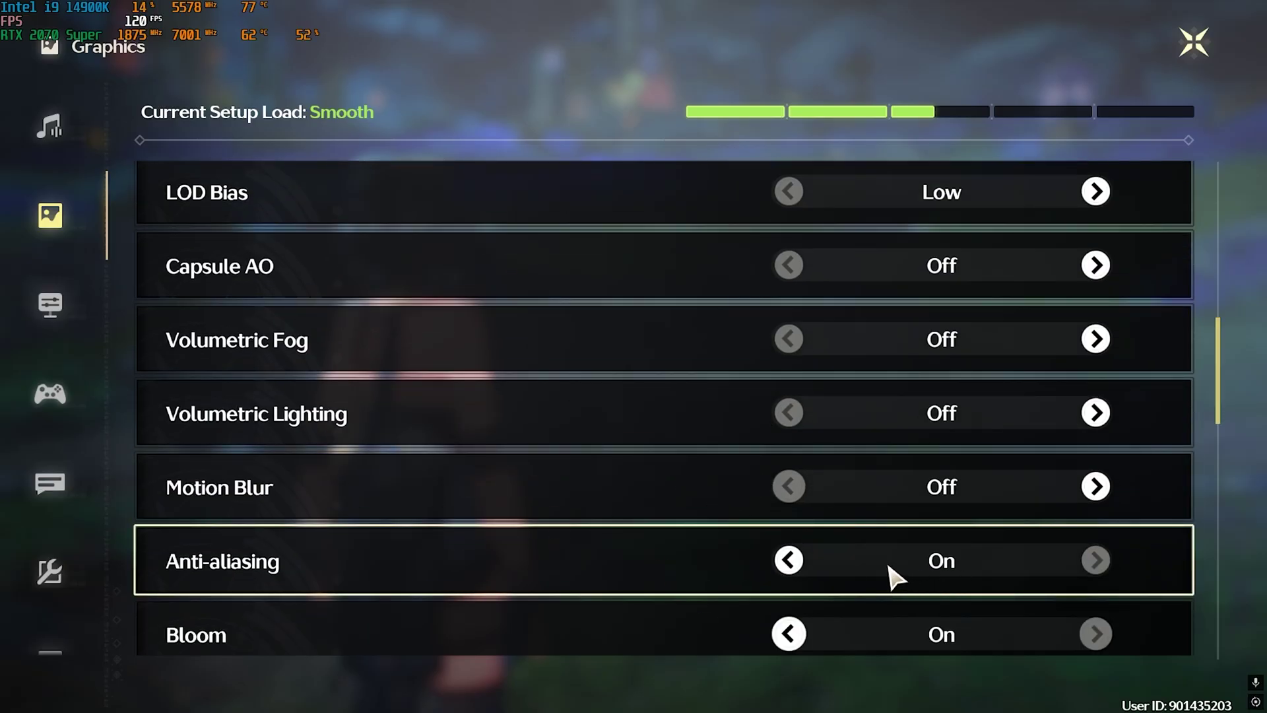
{"action": "scroll", "coordinate": [894, 578], "scroll_direction": "down", "scroll_amount": 3}
{"action": "left_click", "coordinate": [799, 535]}
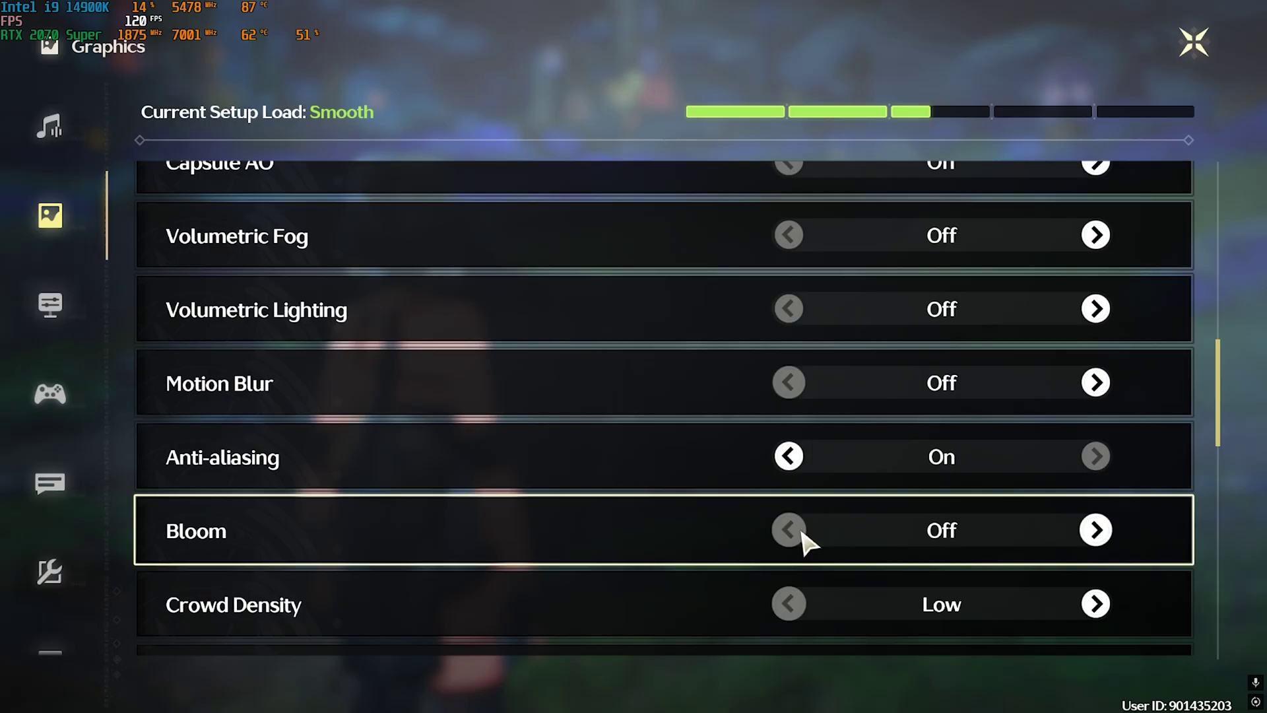